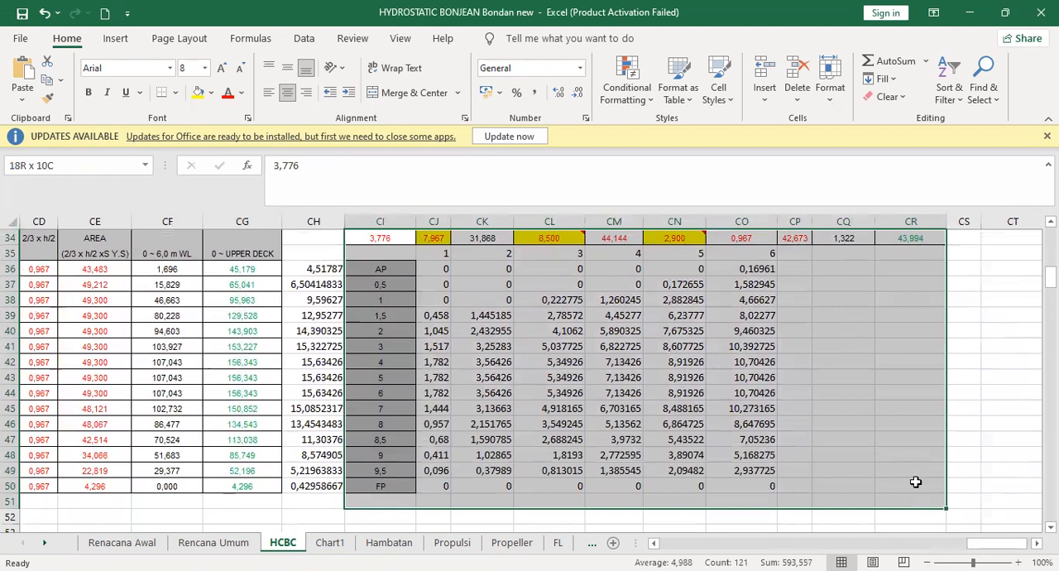
# - Review the numbered header row and the first AP value cell of the SKALA PEMBAGIAN table
pyautogui.scroll(3, 613, 376)
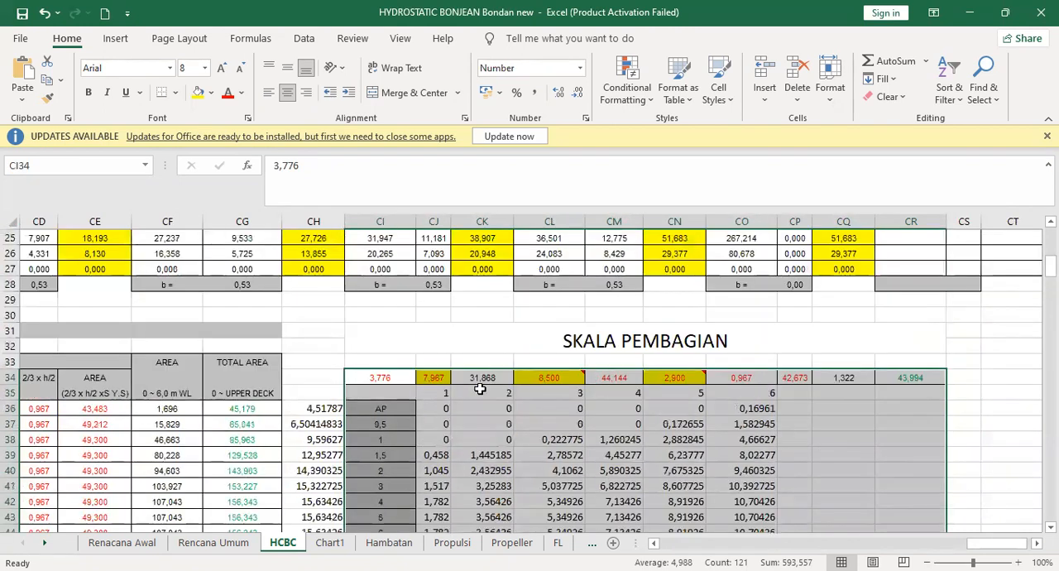
pyautogui.click(440, 389)
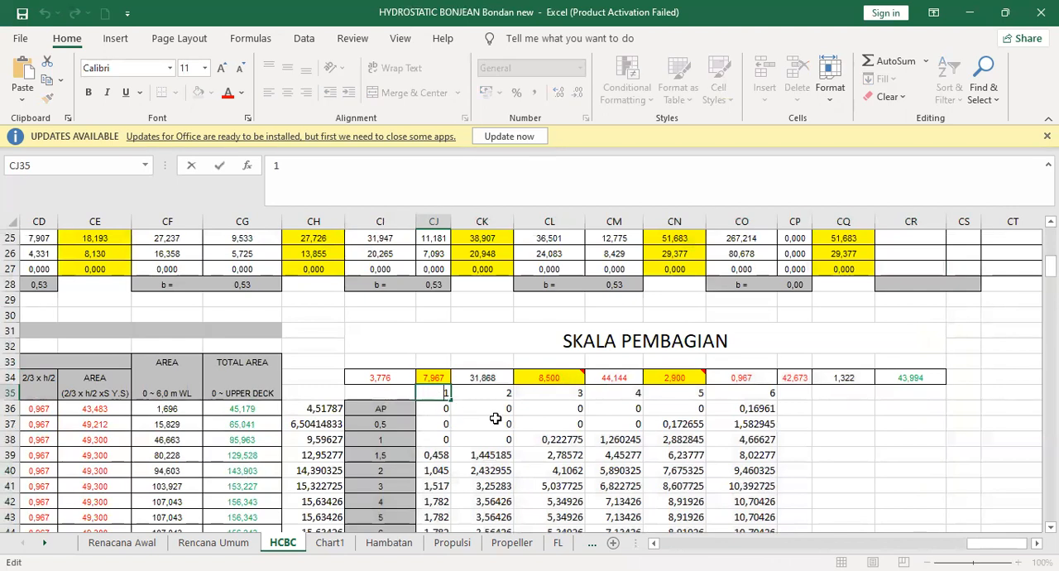
pyautogui.click(445, 407)
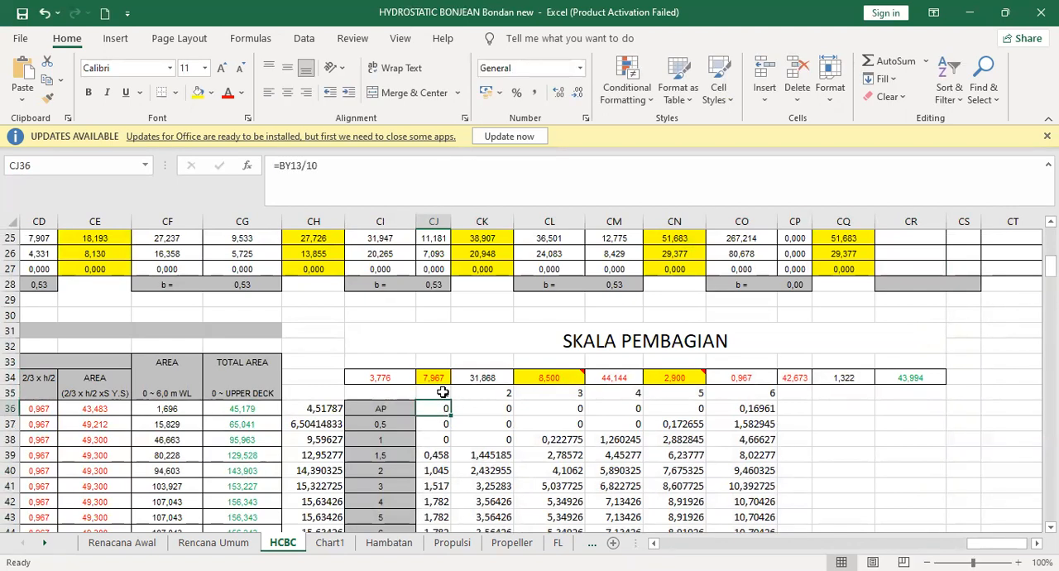
pyautogui.click(443, 392)
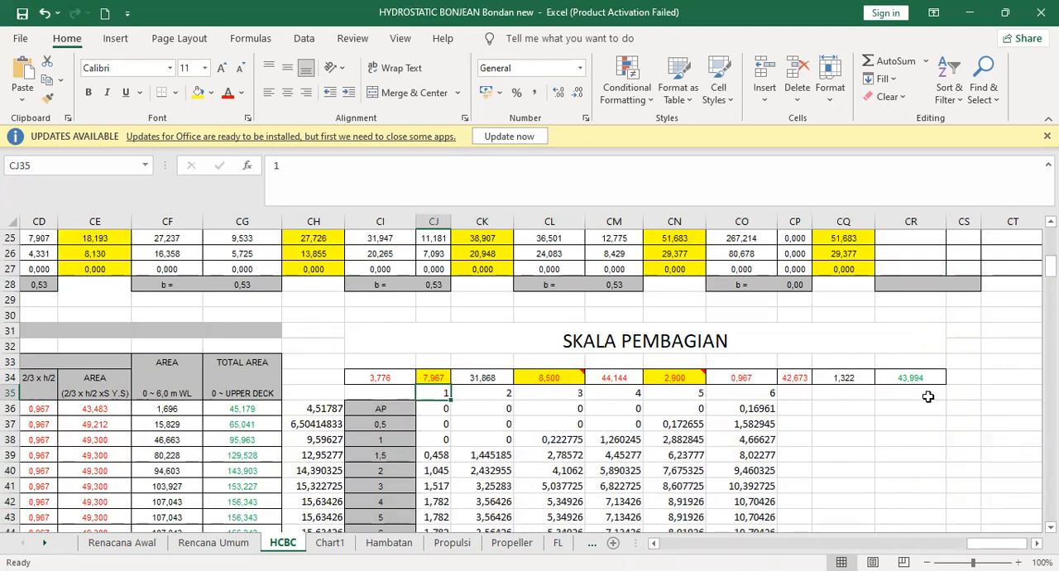
pyautogui.click(441, 407)
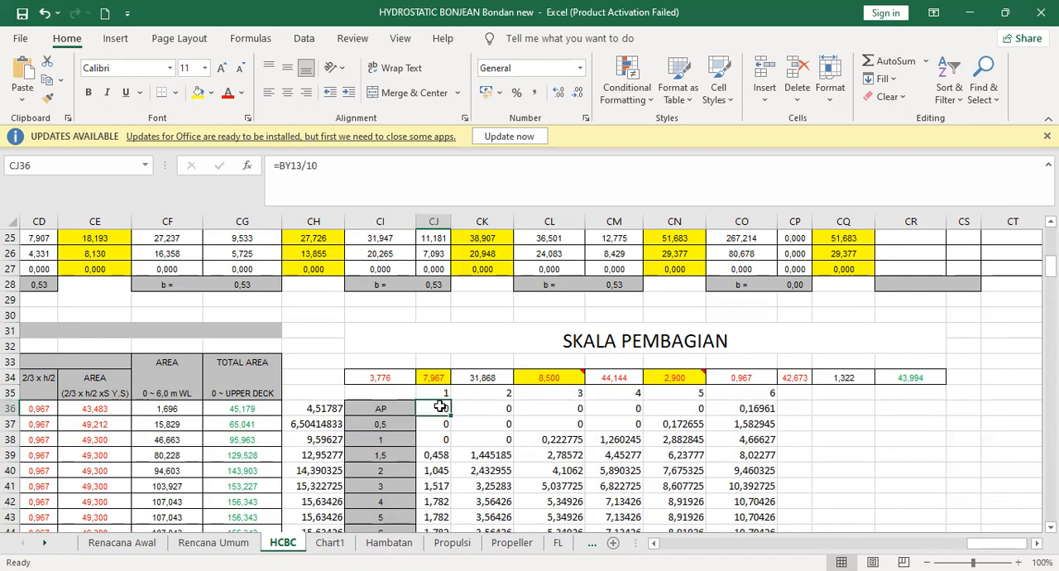
# - Trace the formula in cell CJ36 to its source cell in the Bonjean calculation table, leaving the formula unedited
pyautogui.doubleClick(425, 409)
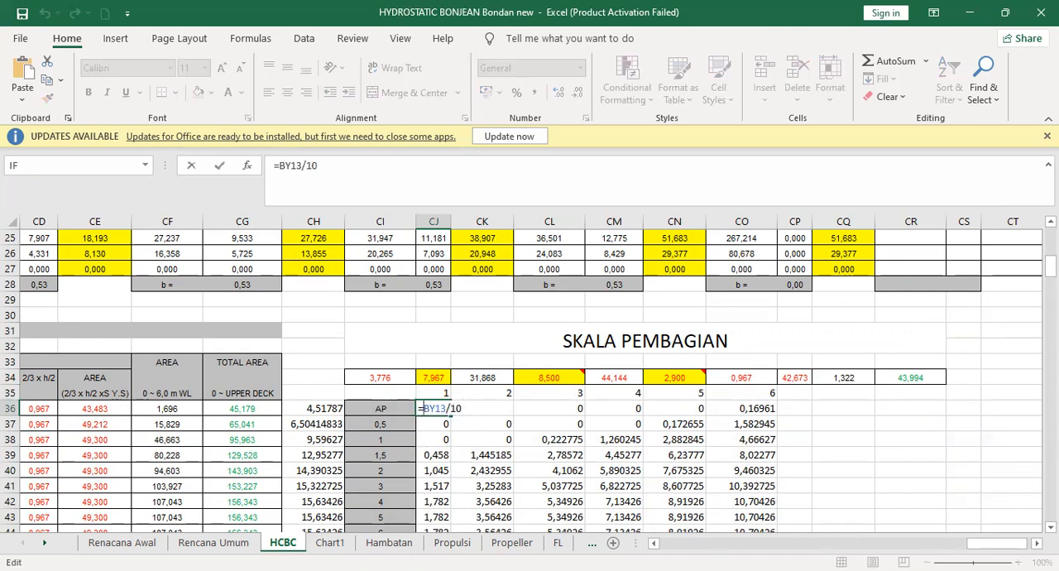
pyautogui.moveTo(1008, 552); pyautogui.dragTo(987, 552)
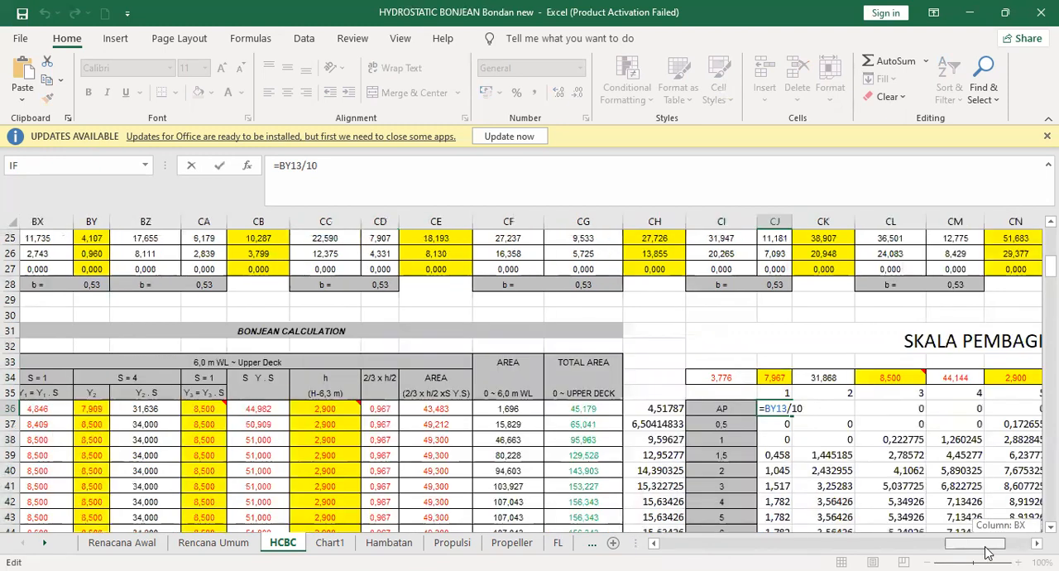
pyautogui.scroll(5, 496, 372)
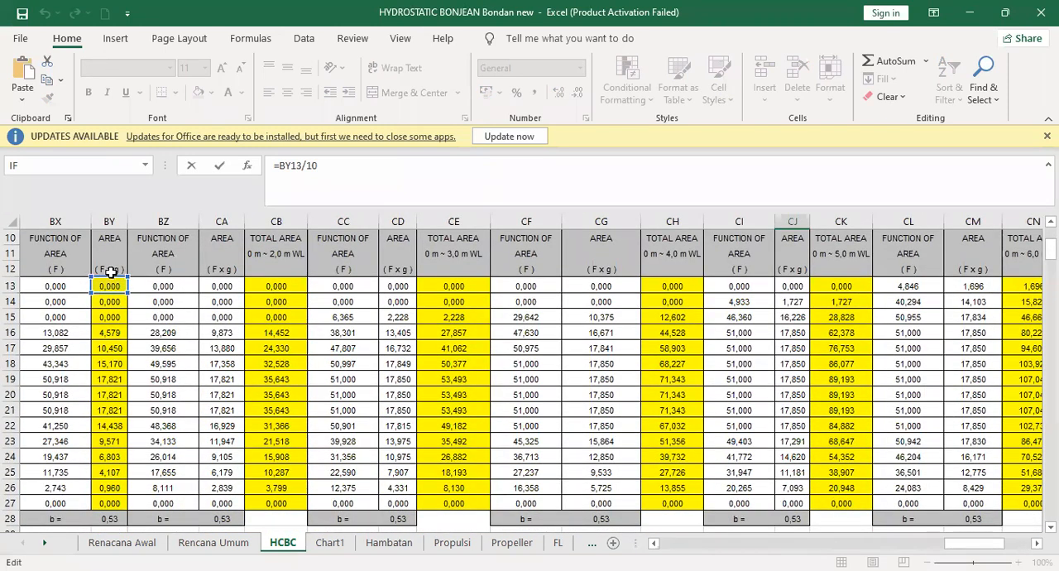
pyautogui.scroll(3, 89, 301)
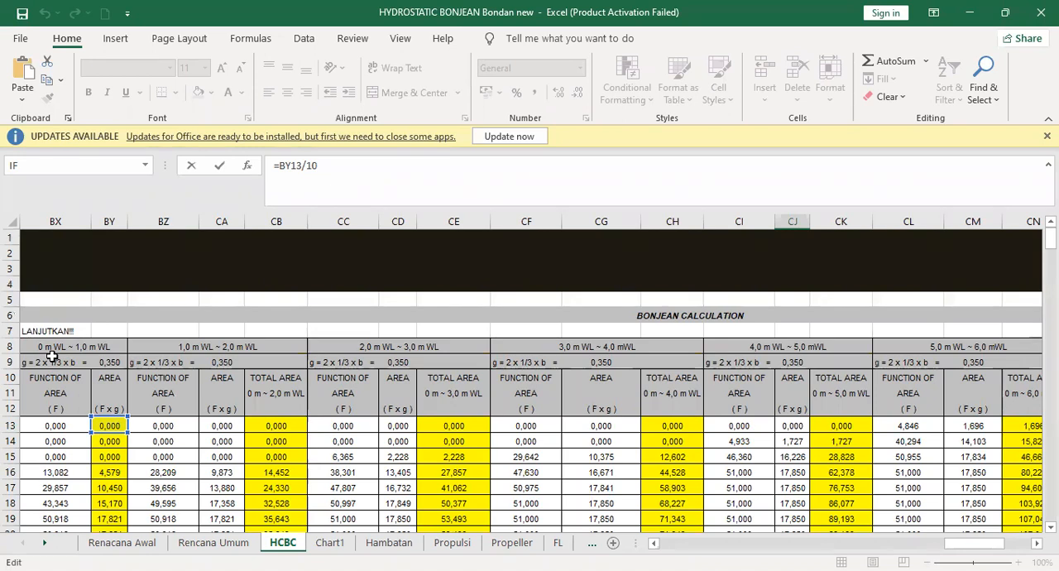
pyautogui.scroll(-9, 769, 422)
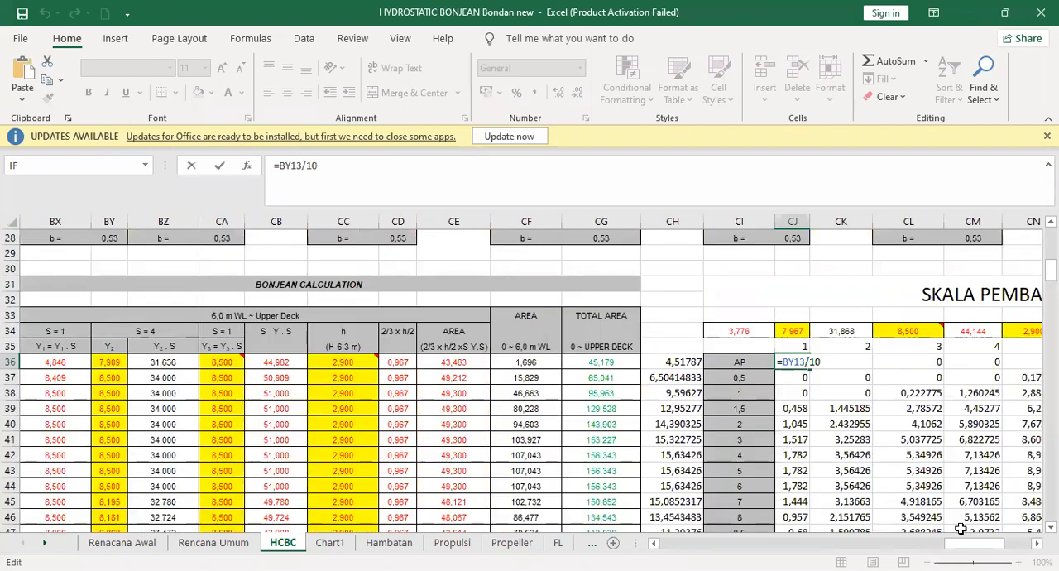
pyautogui.moveTo(970, 546); pyautogui.dragTo(984, 548)
pyautogui.scroll(-3, 694, 361)
pyautogui.scroll(3, 695, 362)
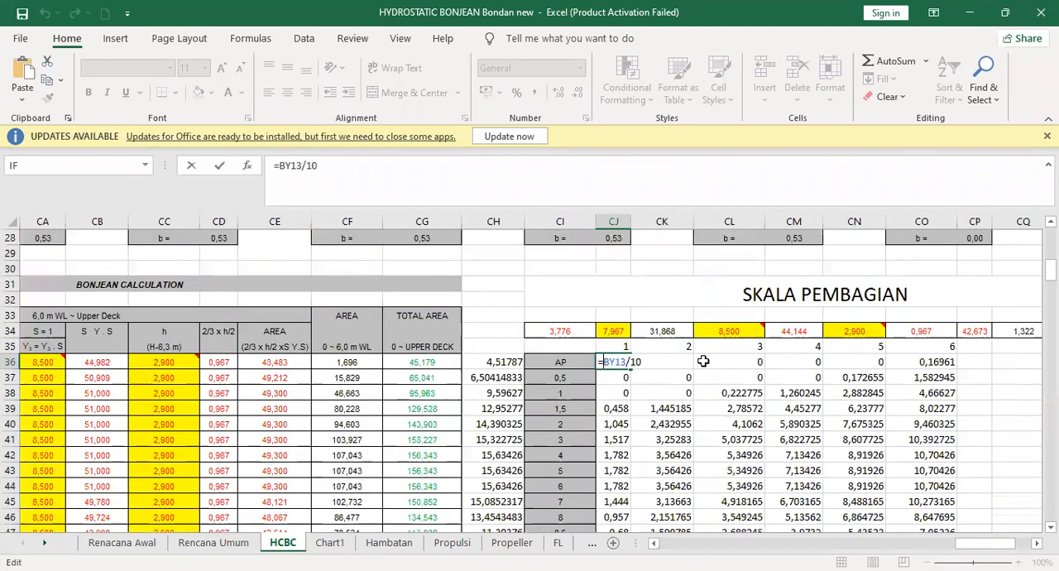
pyautogui.press('Escape')
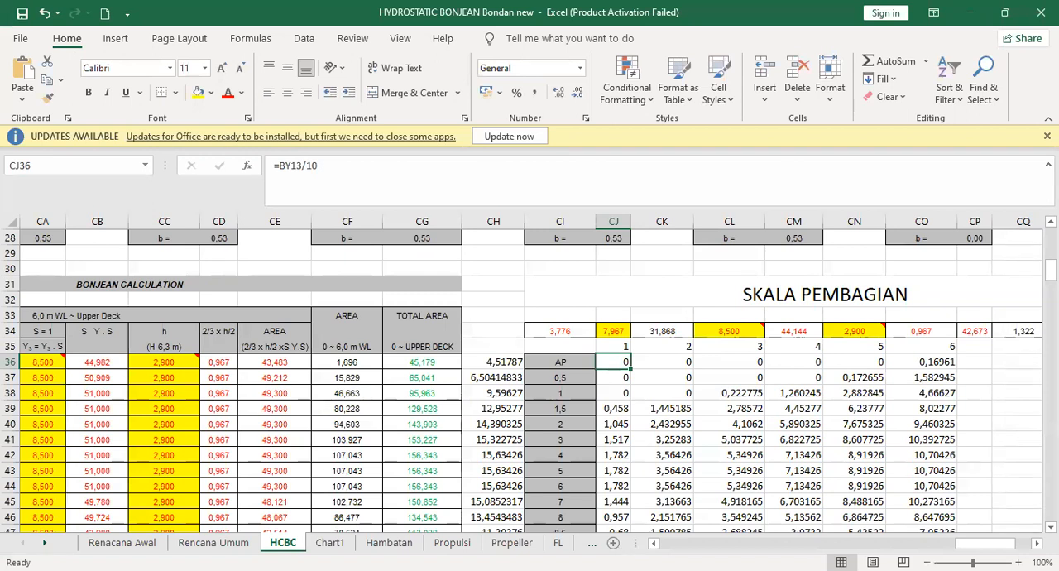
# - Switch to the Oke Fix.dwg drawing in AutoCAD and examine the station baseline of the Bonjean curves from the AP end
pyautogui.hotkey('alt', 'Tab')
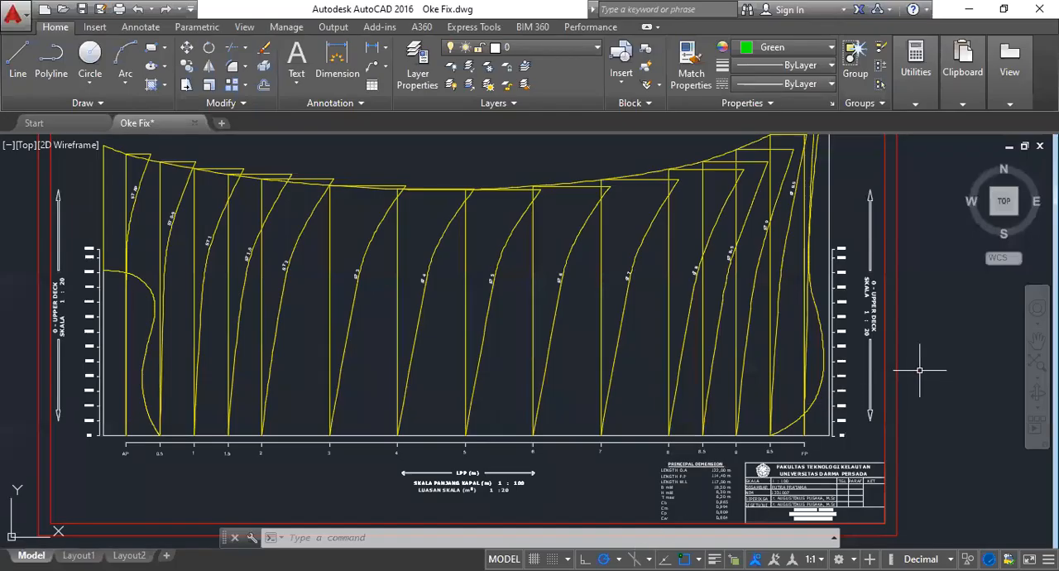
pyautogui.scroll(-2, 919, 370)
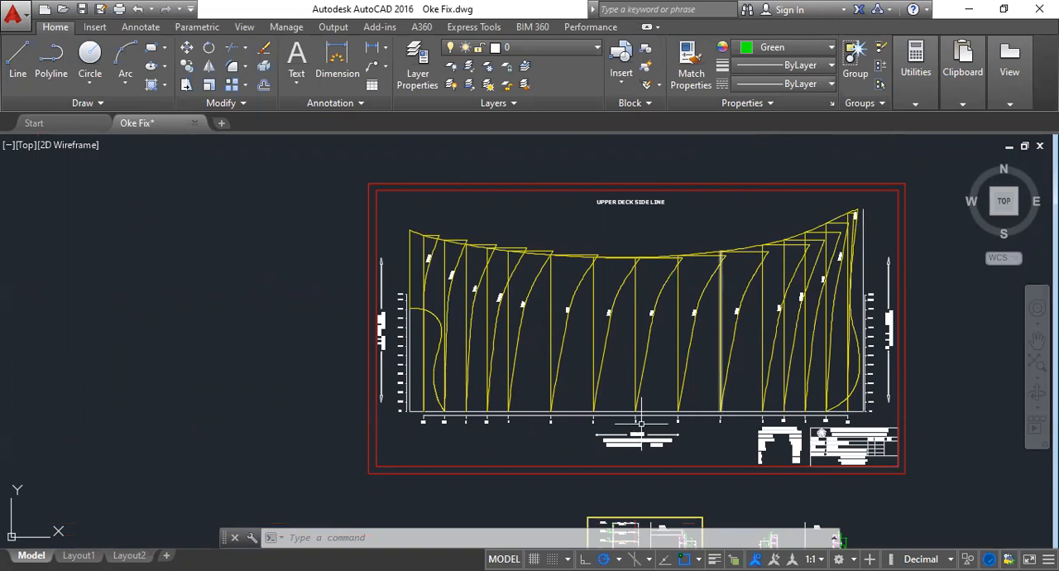
pyautogui.scroll(4, 497, 435)
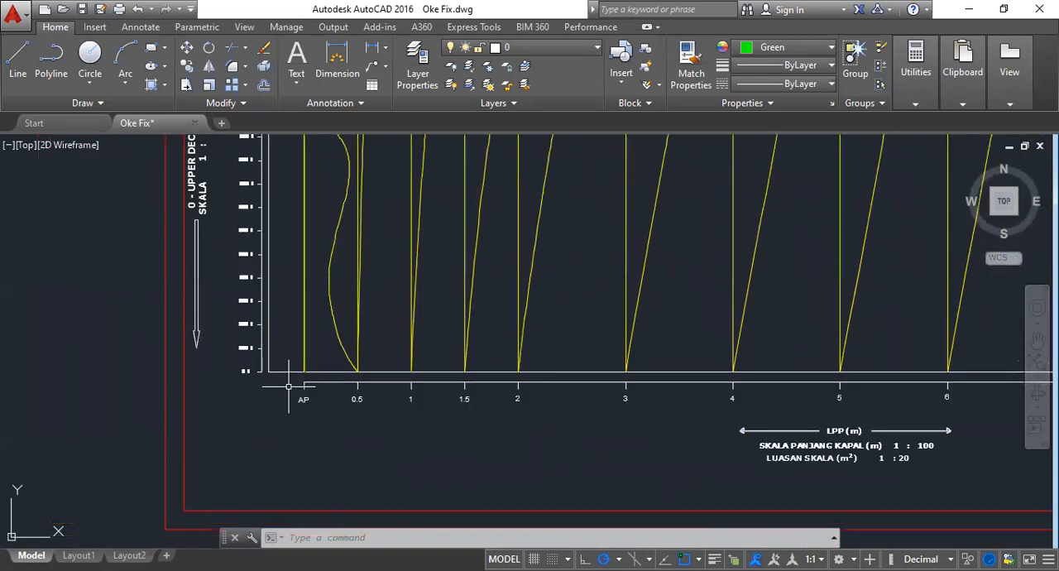
pyautogui.moveTo(292, 378)
pyautogui.mouseDown(button='middle')
pyautogui.moveTo(237, 353)
pyautogui.moveTo(165, 281)
pyautogui.mouseUp(button='middle')
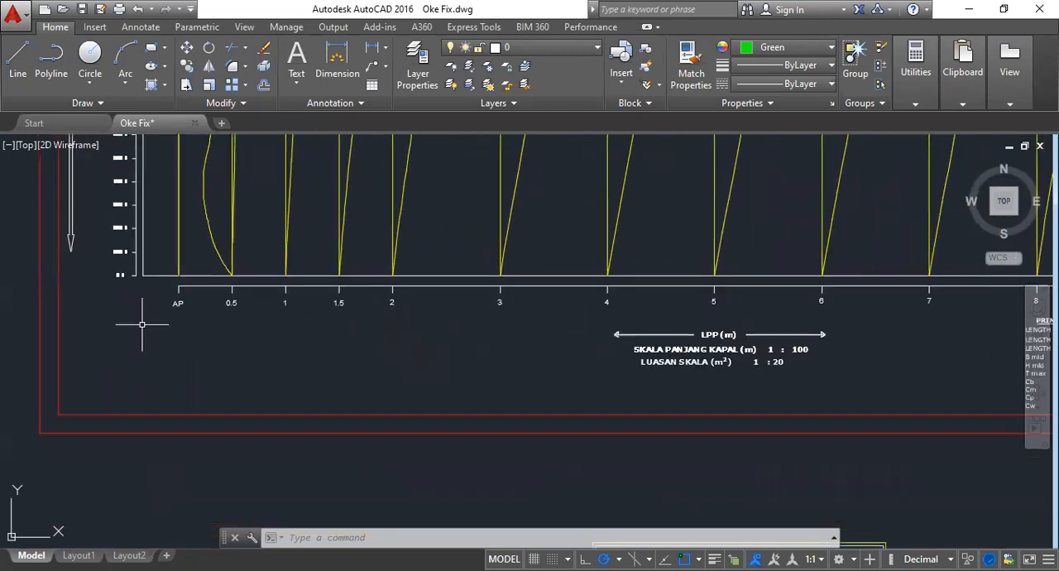
pyautogui.scroll(-2, 143, 327)
pyautogui.scroll(6, 124, 287)
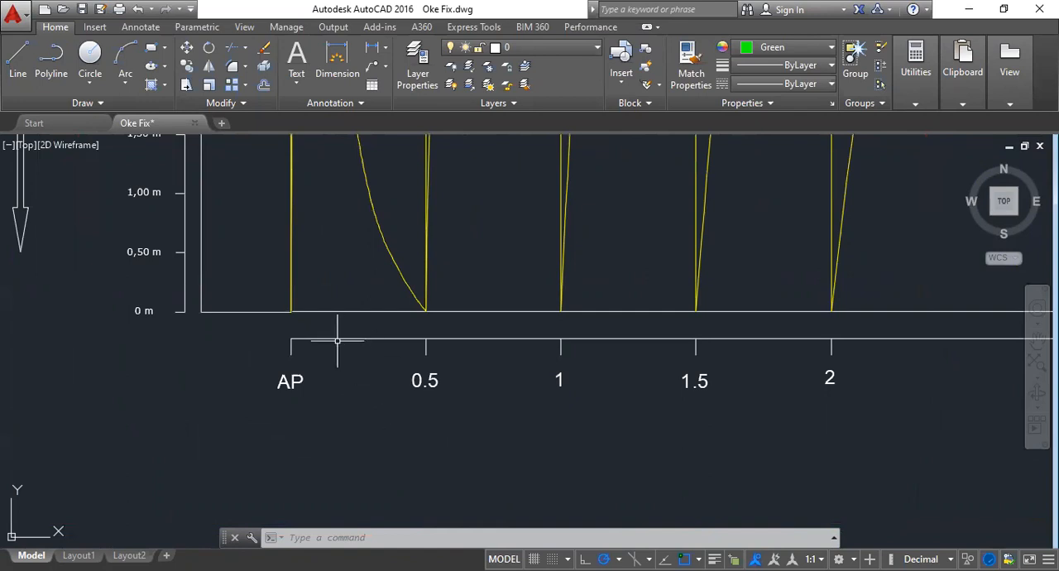
pyautogui.scroll(-6, 213, 362)
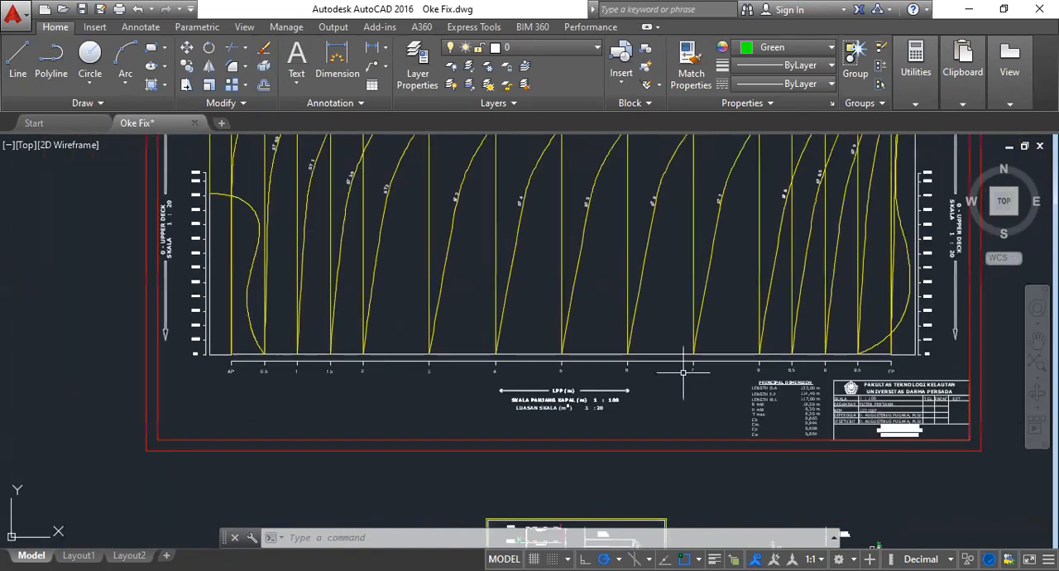
# - Examine the FP end of the Bonjean drawing's baseline, including the last stations and the adjoining height scale
pyautogui.scroll(4, 899, 366)
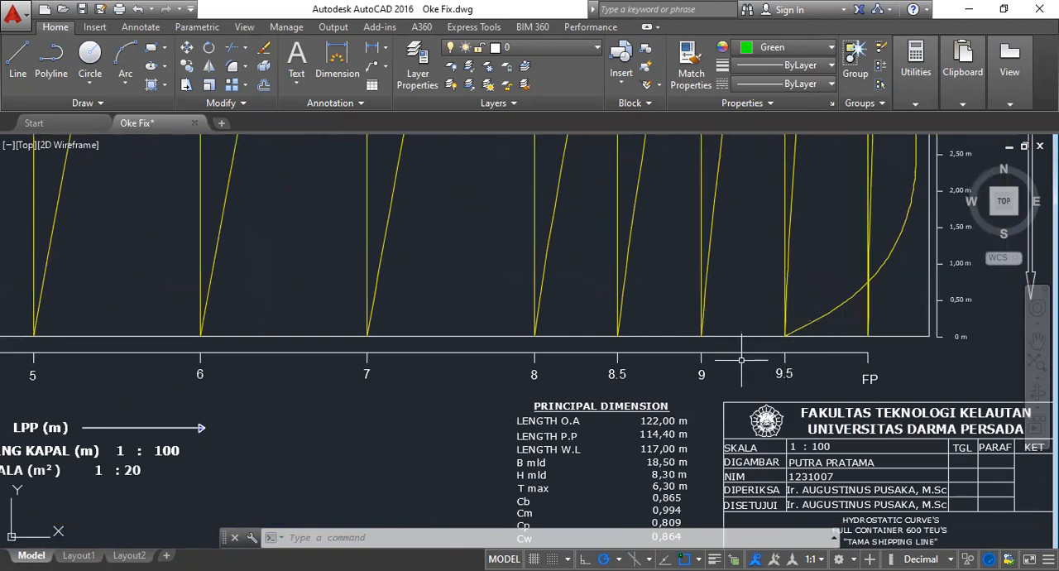
pyautogui.moveTo(935, 353)
pyautogui.mouseDown(button='middle')
pyautogui.moveTo(890, 369)
pyautogui.moveTo(762, 465)
pyautogui.mouseUp(button='middle')
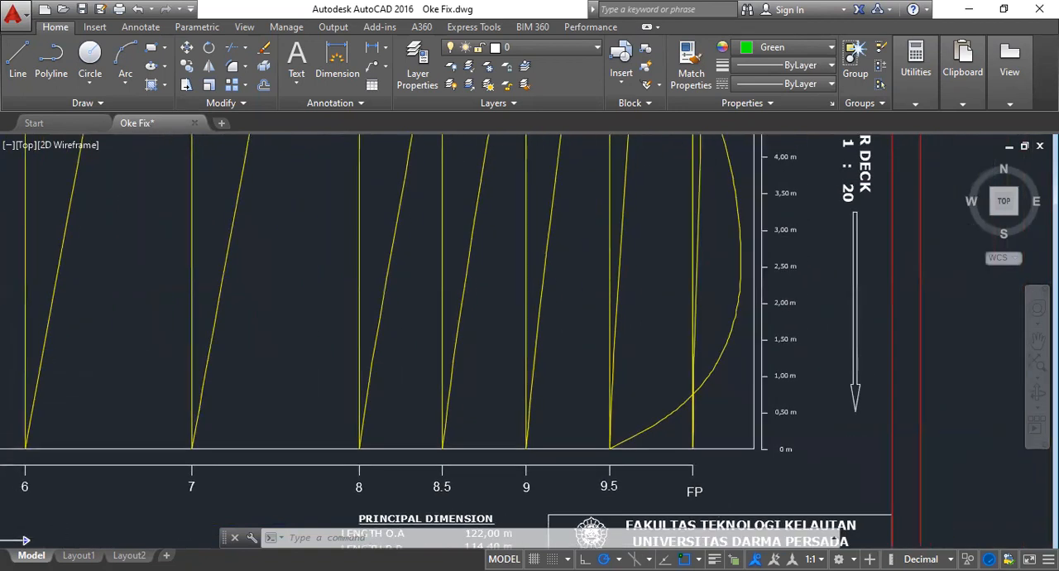
pyautogui.scroll(-4, 757, 364)
pyautogui.scroll(6, 757, 477)
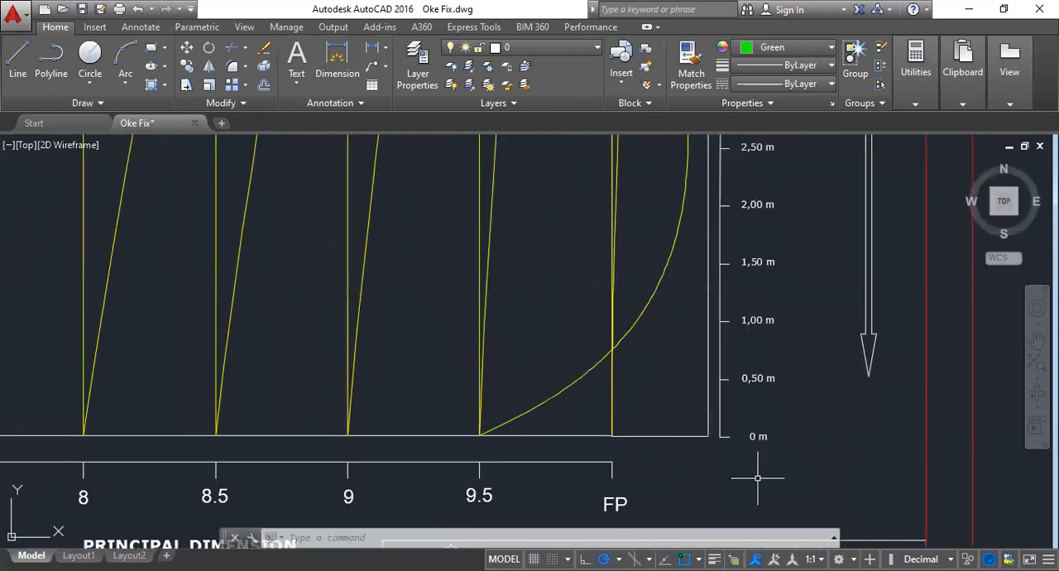
pyautogui.scroll(-4, 758, 471)
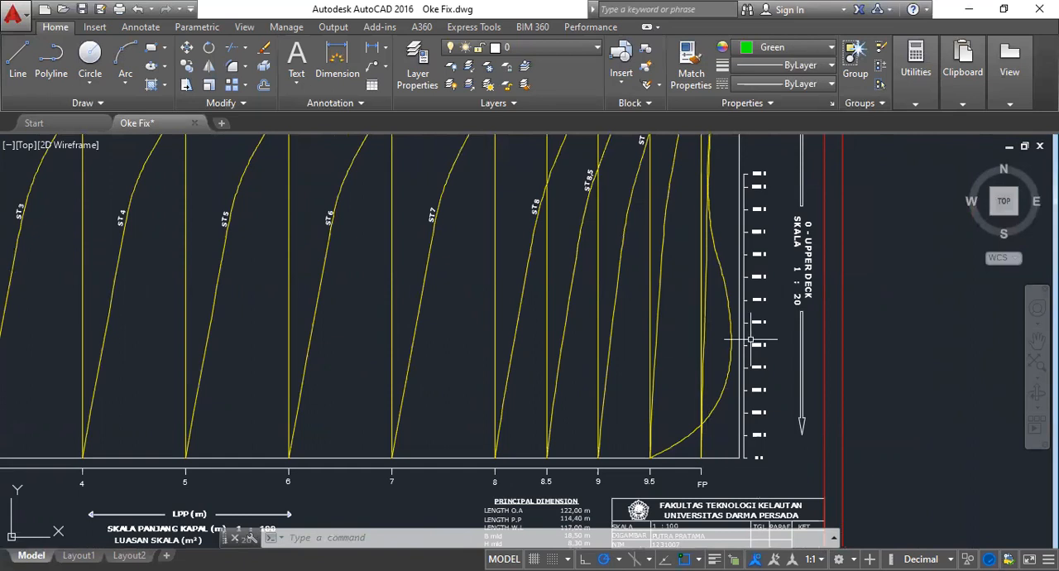
# - Examine the bow profile, waterlines and buttock lines near FP in the sheer plan
pyautogui.scroll(-3, 818, 329)
pyautogui.scroll(-2, 818, 329)
pyautogui.moveTo(562, 213); pyautogui.dragTo(558, 515, button='middle')
pyautogui.moveTo(672, 201); pyautogui.dragTo(665, 338, button='middle')
pyautogui.scroll(6, 807, 285)
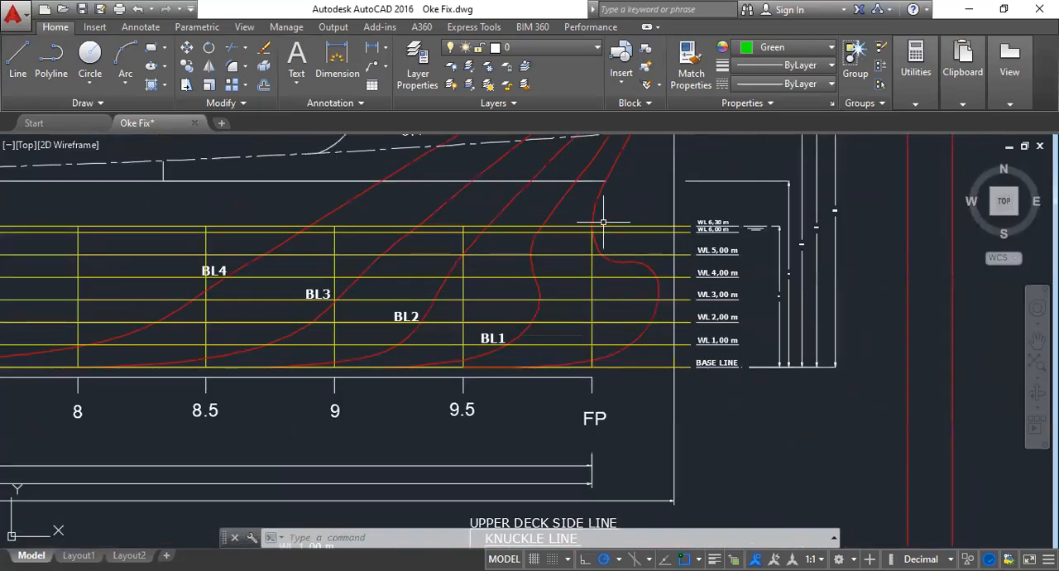
pyautogui.scroll(-4, 589, 314)
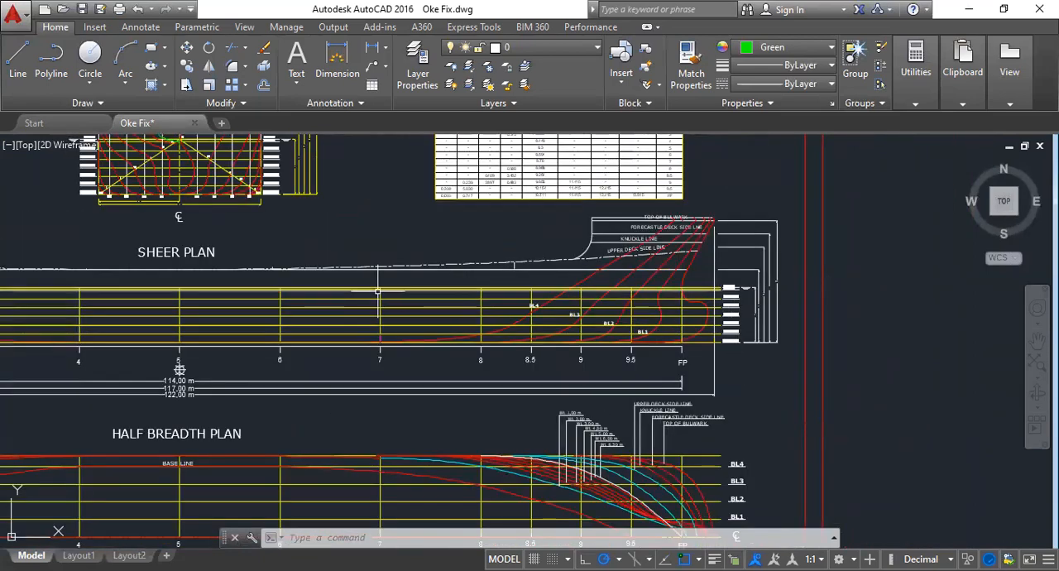
# - Look over the sheer plan amidships, and return to the full Bonjean curves drawing
pyautogui.moveTo(379, 295); pyautogui.dragTo(557, 280, button='middle')
pyautogui.scroll(-6, 556, 281)
pyautogui.moveTo(612, 421)
pyautogui.mouseDown(button='middle')
pyautogui.moveTo(618, 128)
pyautogui.moveTo(623, 185)
pyautogui.mouseUp(button='middle')
pyautogui.moveTo(616, 382); pyautogui.dragTo(620, 307, button='middle')
pyautogui.scroll(5, 626, 274)
pyautogui.moveTo(560, 268); pyautogui.dragTo(717, 338, button='middle')
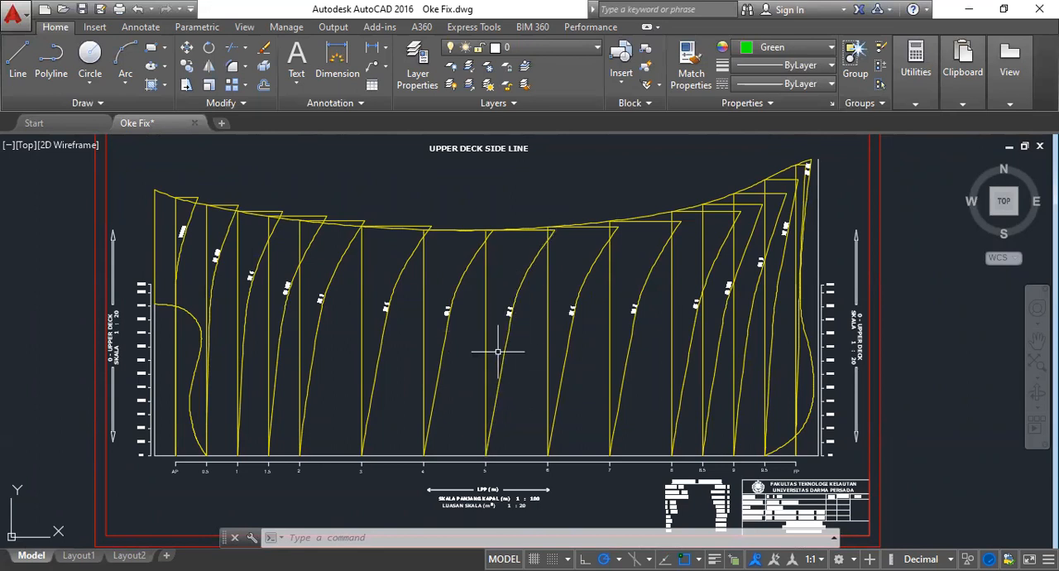
# - Inspect the height scale beside FP and the matching scale beside AP in the Bonjean drawing
pyautogui.scroll(2, 863, 340)
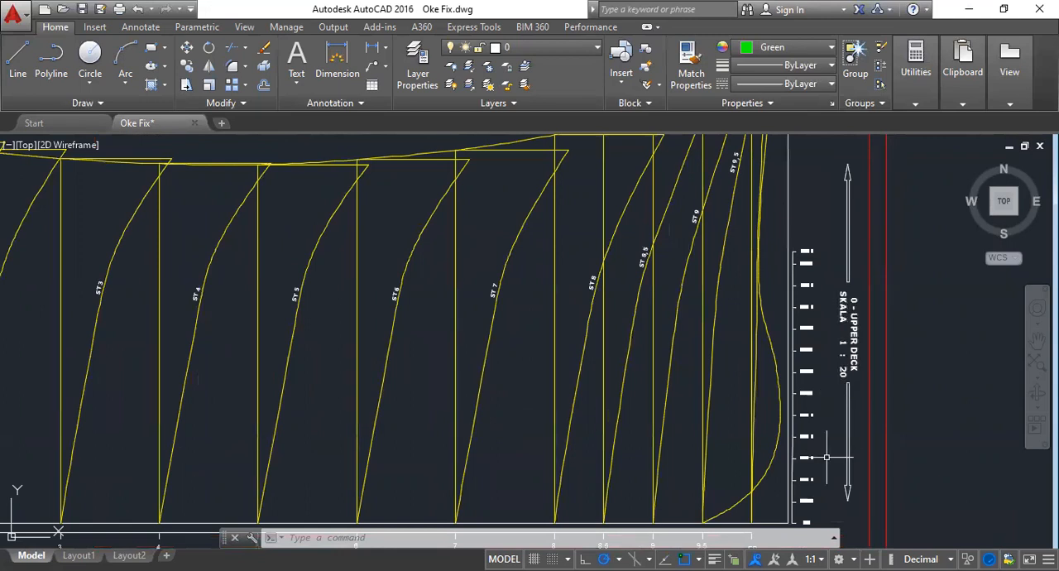
pyautogui.moveTo(825, 457); pyautogui.dragTo(758, 350, button='middle')
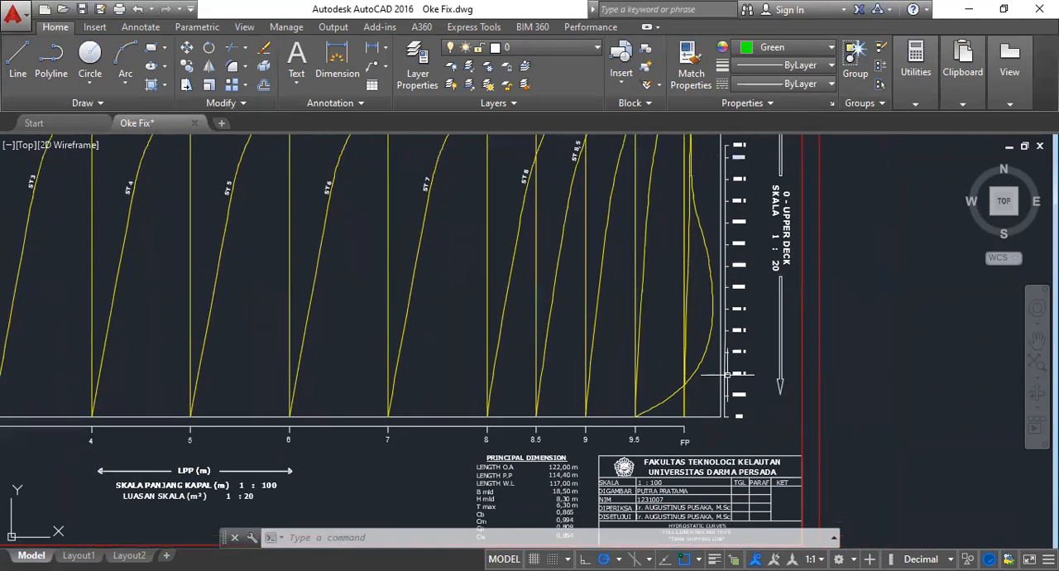
pyautogui.scroll(2, 734, 382)
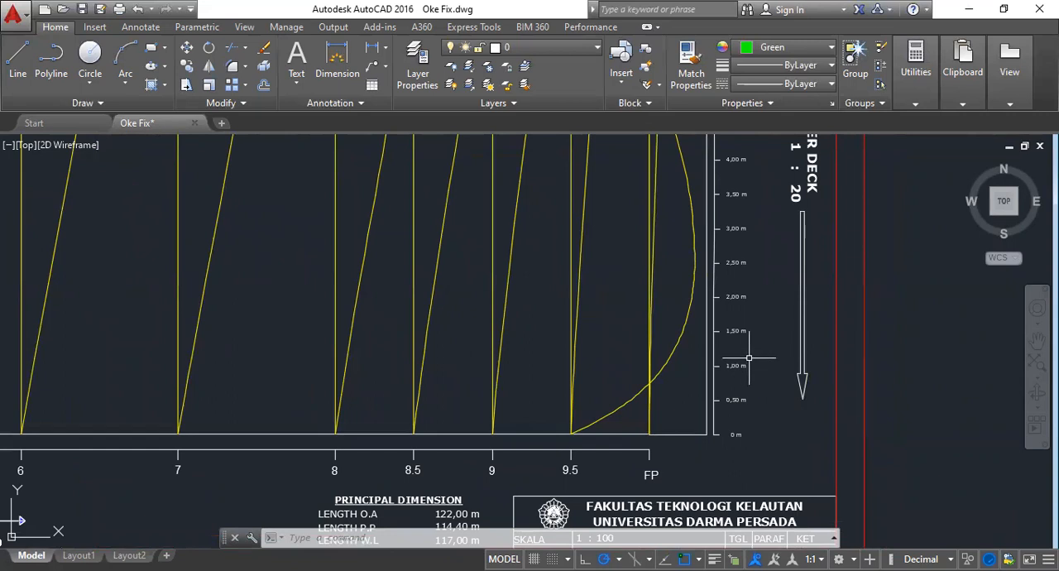
pyautogui.scroll(-2, 786, 393)
pyautogui.moveTo(511, 446)
pyautogui.mouseDown(button='middle')
pyautogui.moveTo(632, 279)
pyautogui.moveTo(749, 273)
pyautogui.mouseUp(button='middle')
pyautogui.moveTo(321, 287)
pyautogui.mouseDown(button='middle')
pyautogui.moveTo(339, 291)
pyautogui.moveTo(566, 498)
pyautogui.mouseUp(button='middle')
pyautogui.moveTo(304, 323)
pyautogui.mouseDown(button='middle')
pyautogui.moveTo(364, 352)
pyautogui.moveTo(395, 352)
pyautogui.moveTo(440, 429)
pyautogui.moveTo(546, 333)
pyautogui.mouseUp(button='middle')
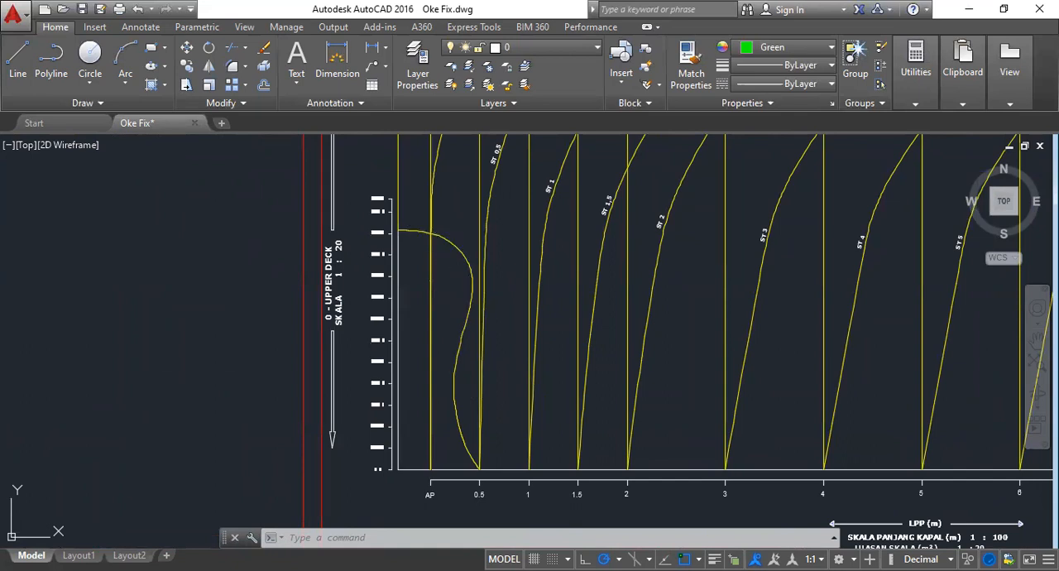
# - Select the upper and lower stern profile curves near AP to inspect them, and clear the selection
pyautogui.click(450, 242)
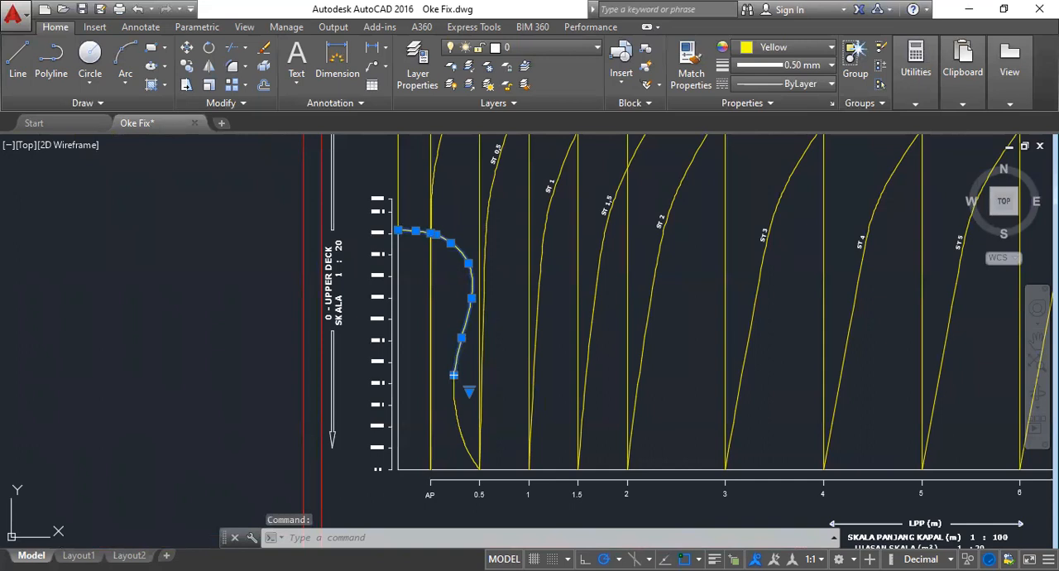
pyautogui.click(454, 377)
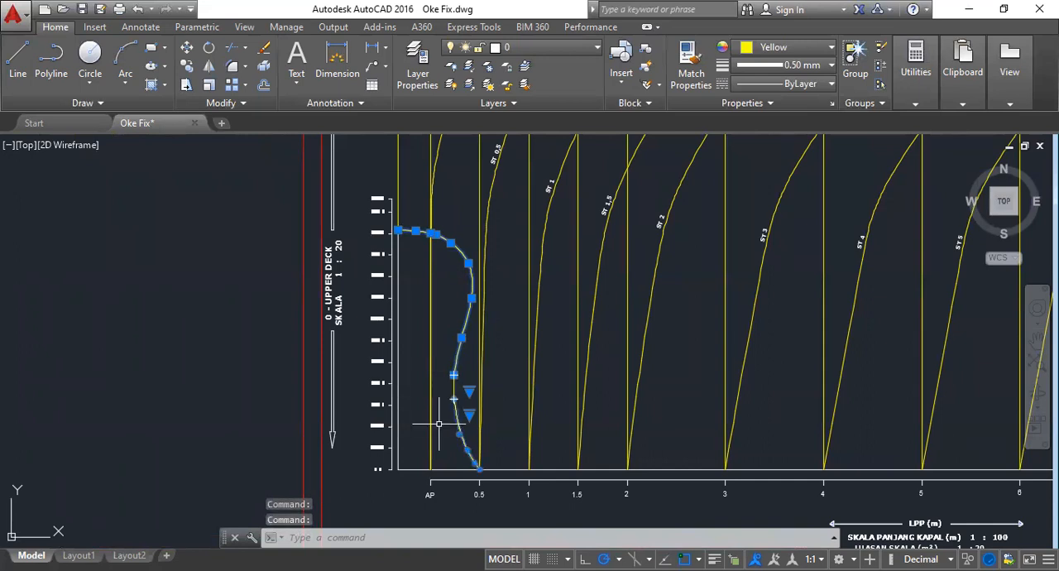
pyautogui.press('Escape')
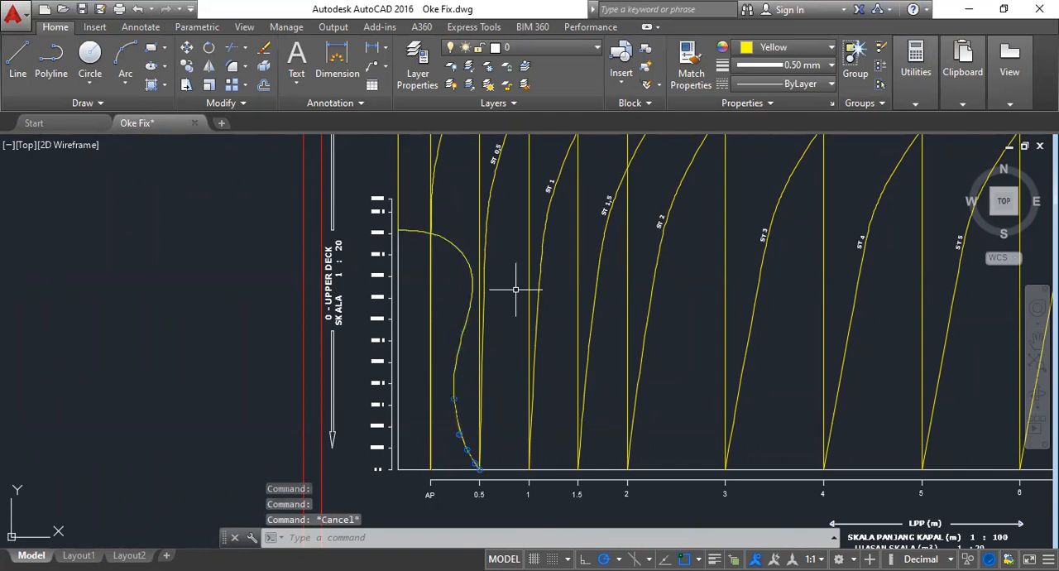
pyautogui.press('Escape')
# - Examine the baseline stations and the labelled Bonjean curves from ST AP towards ST 4 below the upper deck line
pyautogui.moveTo(622, 431)
pyautogui.mouseDown(button='middle')
pyautogui.moveTo(596, 430)
pyautogui.moveTo(399, 275)
pyautogui.mouseUp(button='middle')
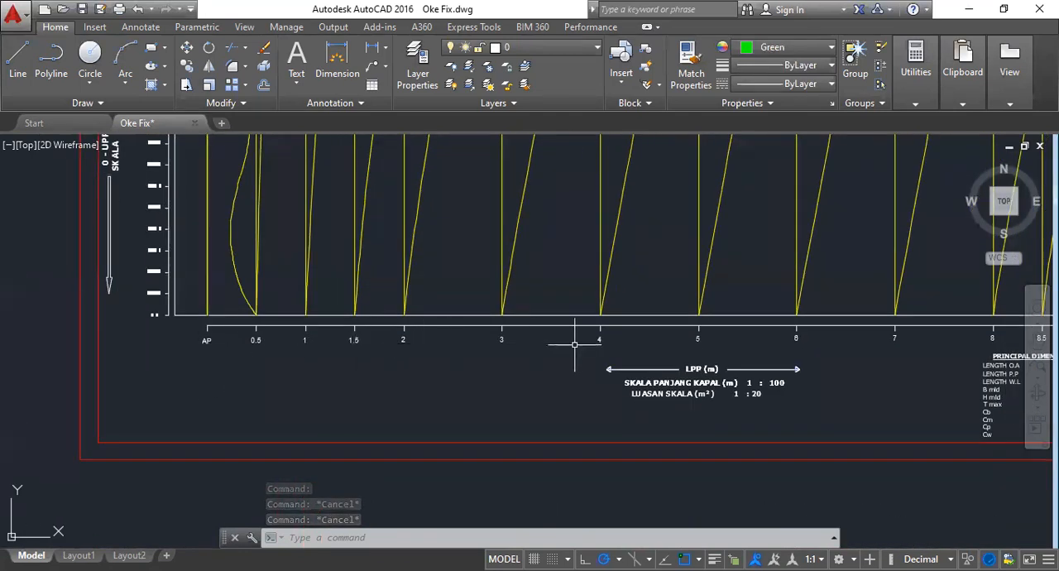
pyautogui.moveTo(239, 260); pyautogui.dragTo(332, 535, button='middle')
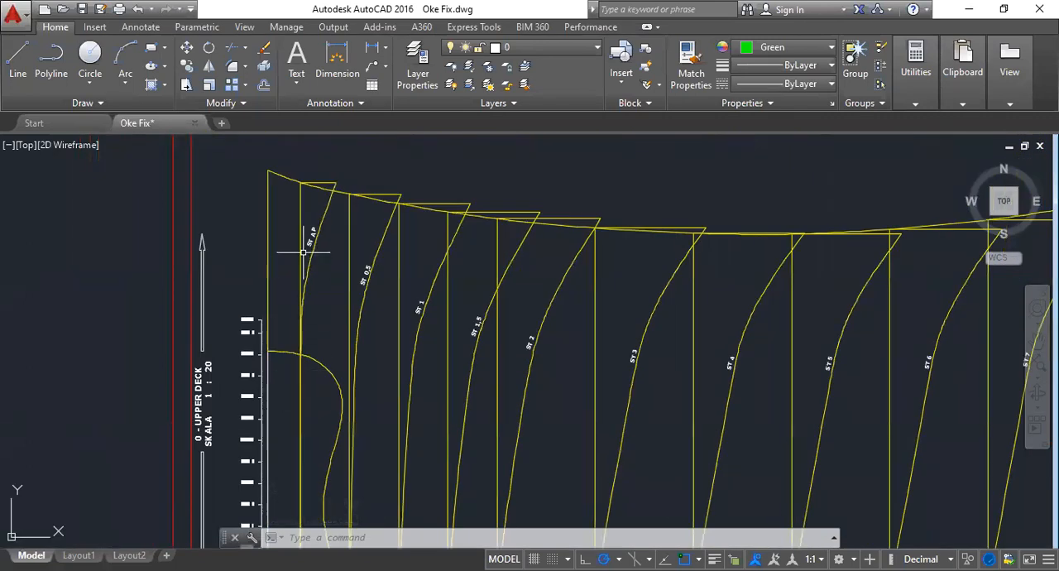
pyautogui.scroll(2, 303, 253)
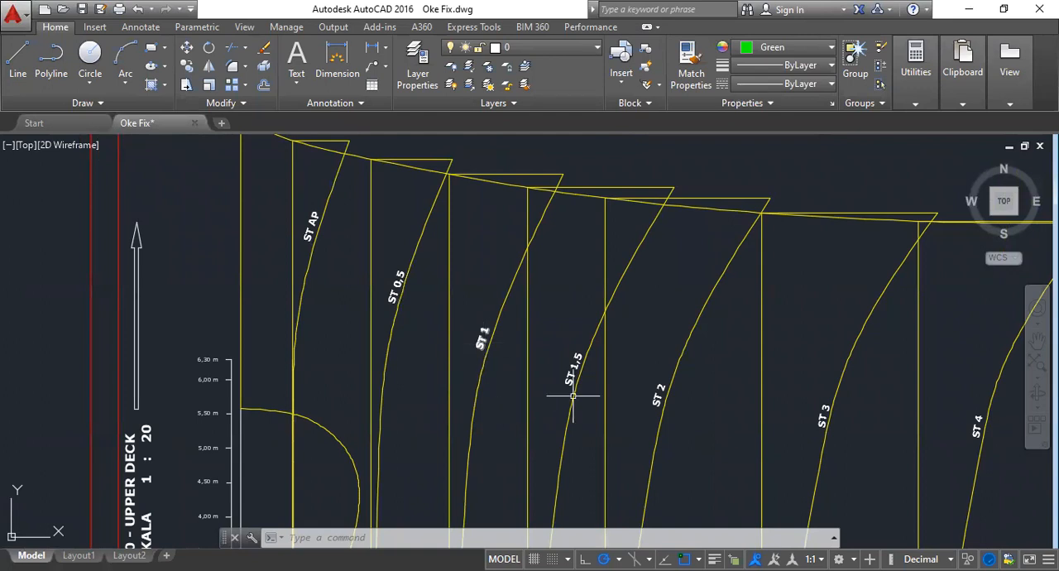
# - Examine the labelled Bonjean curves from ST 2 forward to ST FP below the upper deck line
pyautogui.moveTo(676, 397)
pyautogui.mouseDown(button='middle')
pyautogui.moveTo(686, 402)
pyautogui.moveTo(324, 289)
pyautogui.mouseUp(button='middle')
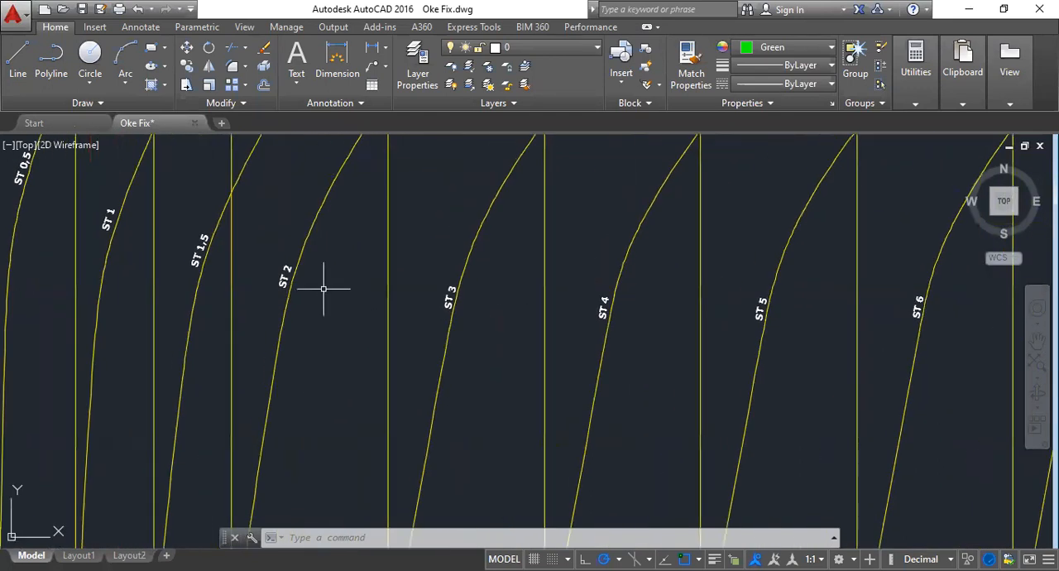
pyautogui.scroll(-8, 433, 289)
pyautogui.scroll(4, 468, 335)
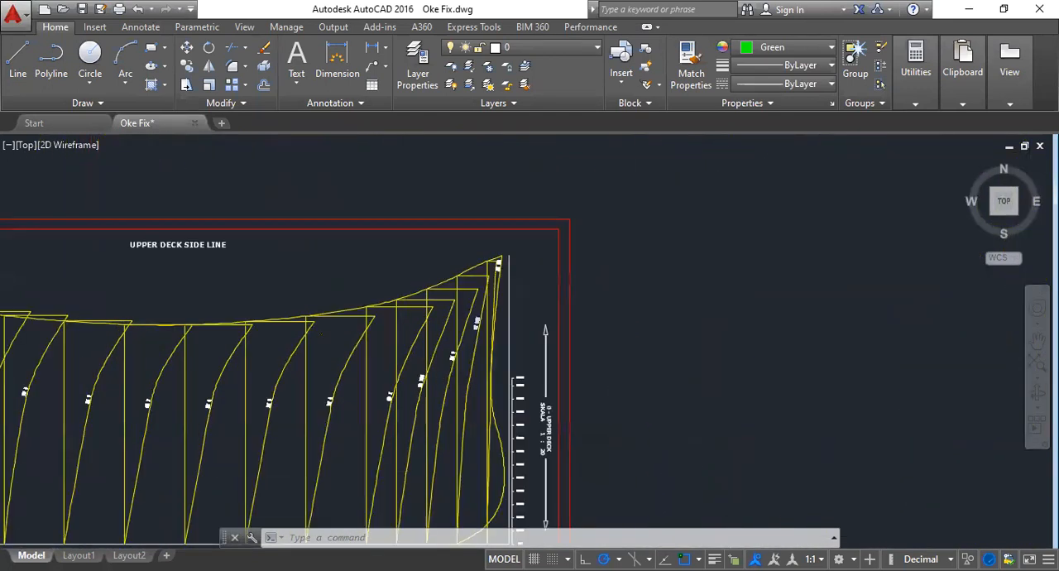
pyautogui.scroll(4, 488, 334)
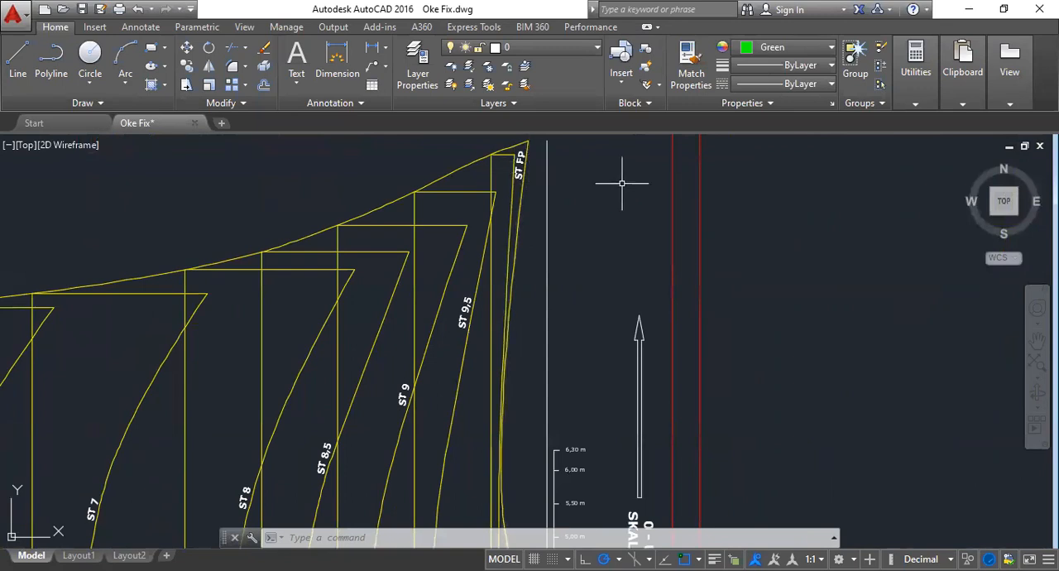
pyautogui.scroll(-4, 621, 186)
# - Inspect the baseline stations and the length and area scale notes, checking the SKALA PEMBAGIAN table in Excel before returning to AutoCAD
pyautogui.moveTo(223, 472)
pyautogui.mouseDown(button='middle')
pyautogui.moveTo(406, 349)
pyautogui.moveTo(453, 356)
pyautogui.mouseUp(button='middle')
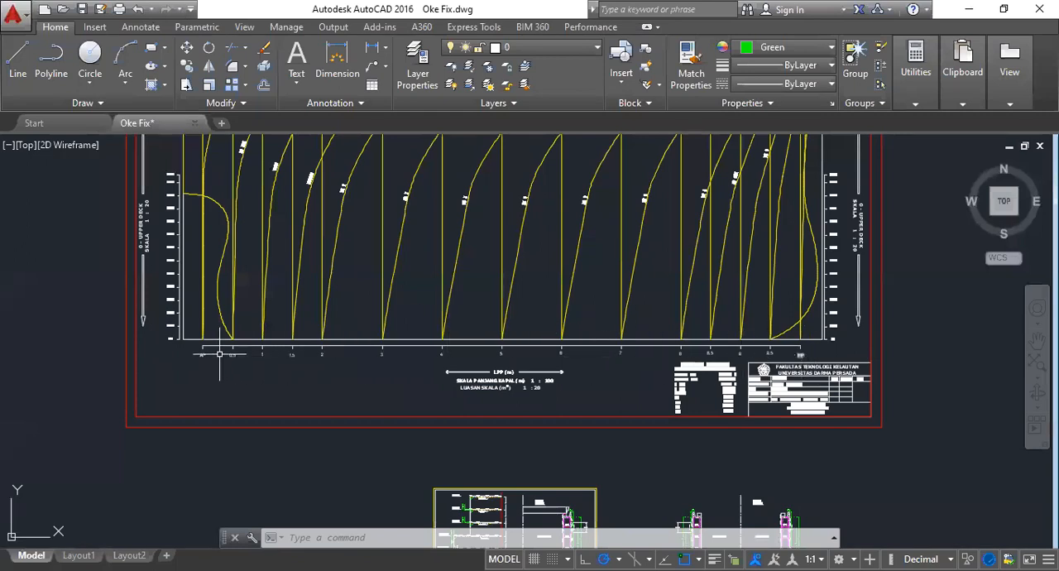
pyautogui.scroll(2, 201, 355)
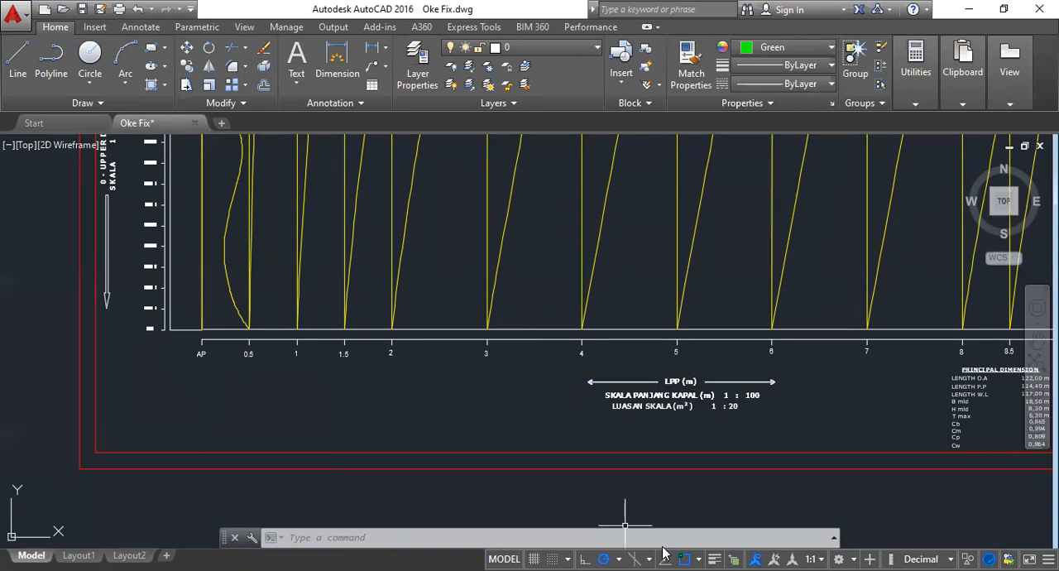
pyautogui.hotkey('alt', 'Tab')
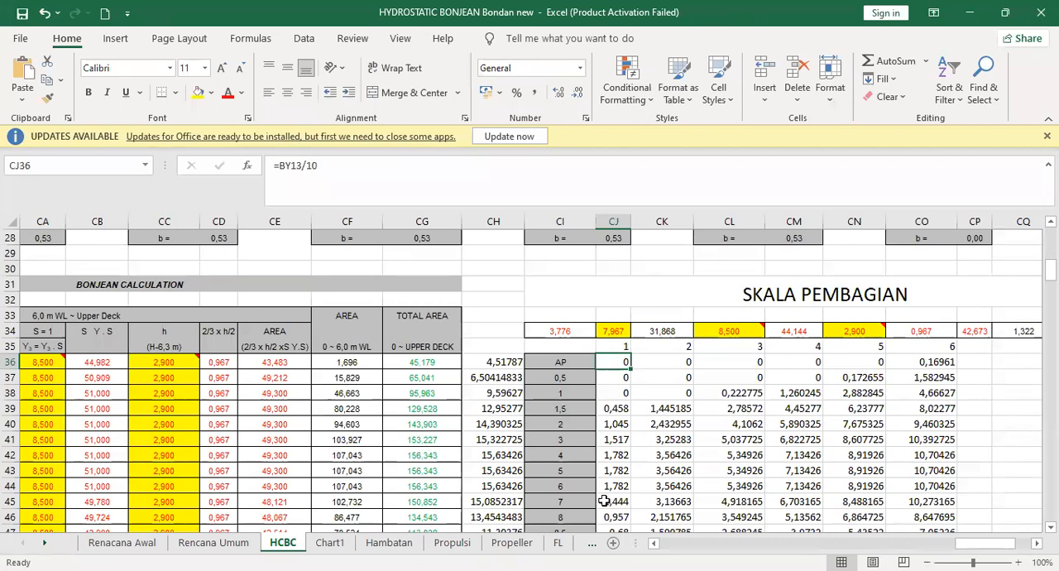
pyautogui.hotkey('alt', 'Tab')
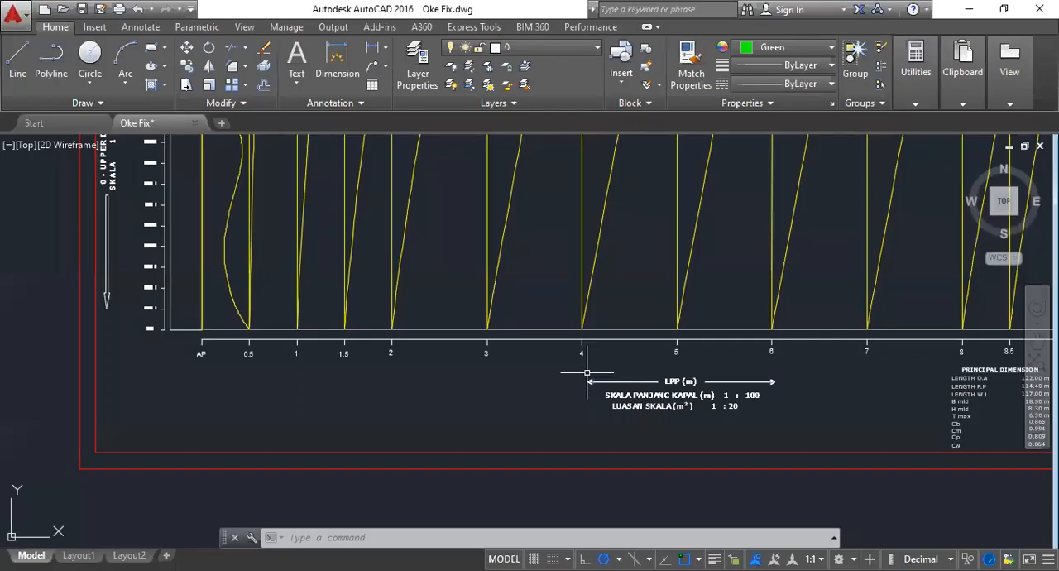
pyautogui.scroll(3, 548, 338)
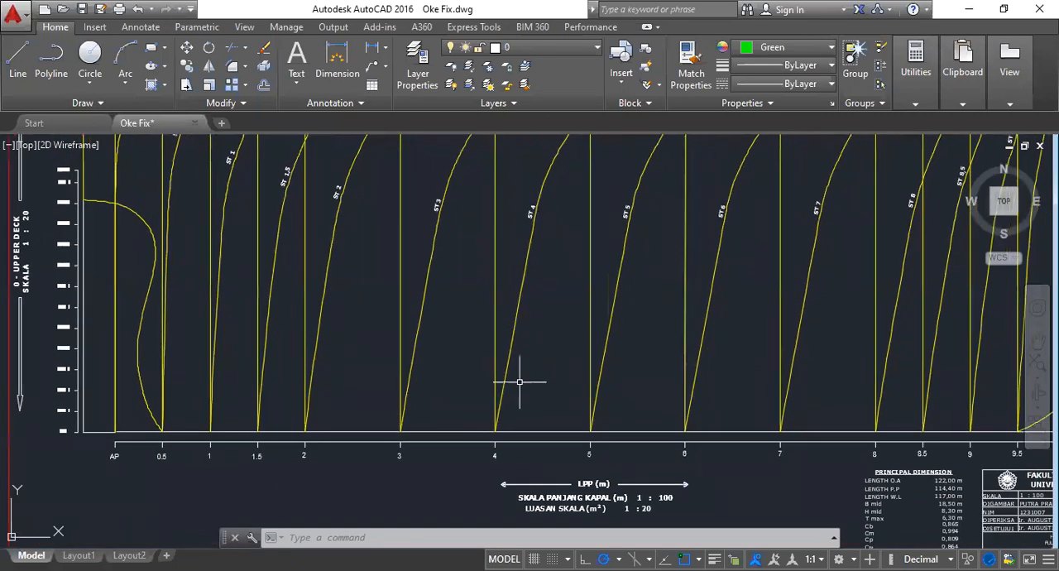
pyautogui.scroll(-2, 516, 378)
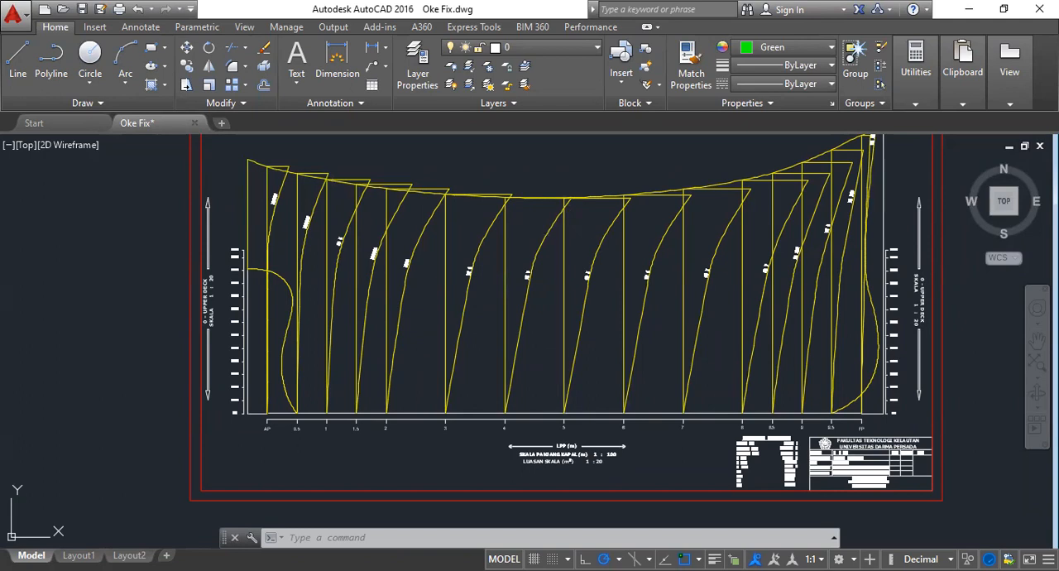
# - Select the vertical station lines from station 5 aft to station 0.5 to inspect them, and clear the selection
pyautogui.click(562, 234)
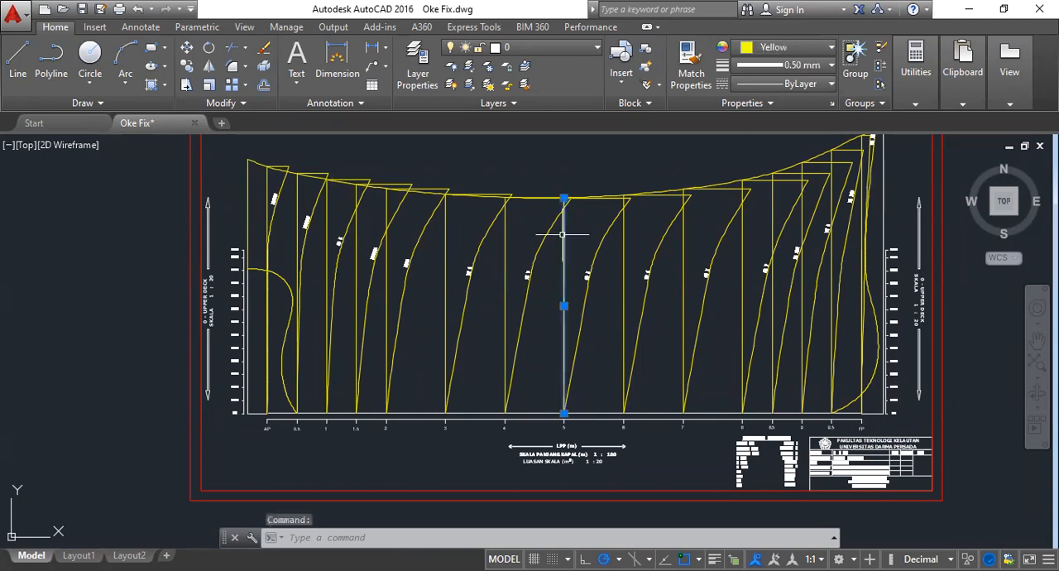
pyautogui.click(507, 237)
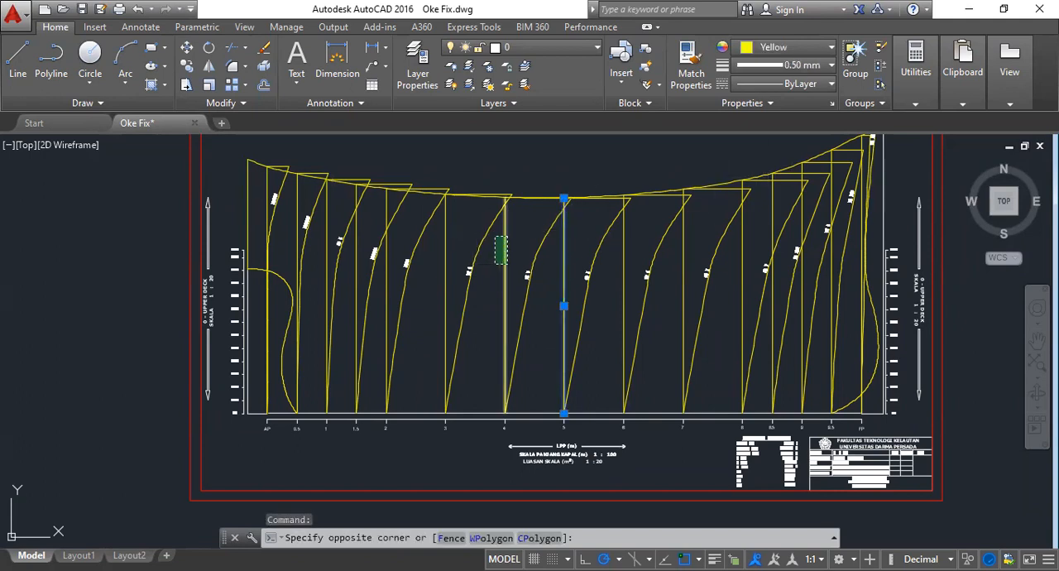
pyautogui.click(495, 260)
pyautogui.click(452, 233)
pyautogui.click(444, 245)
pyautogui.click(392, 199)
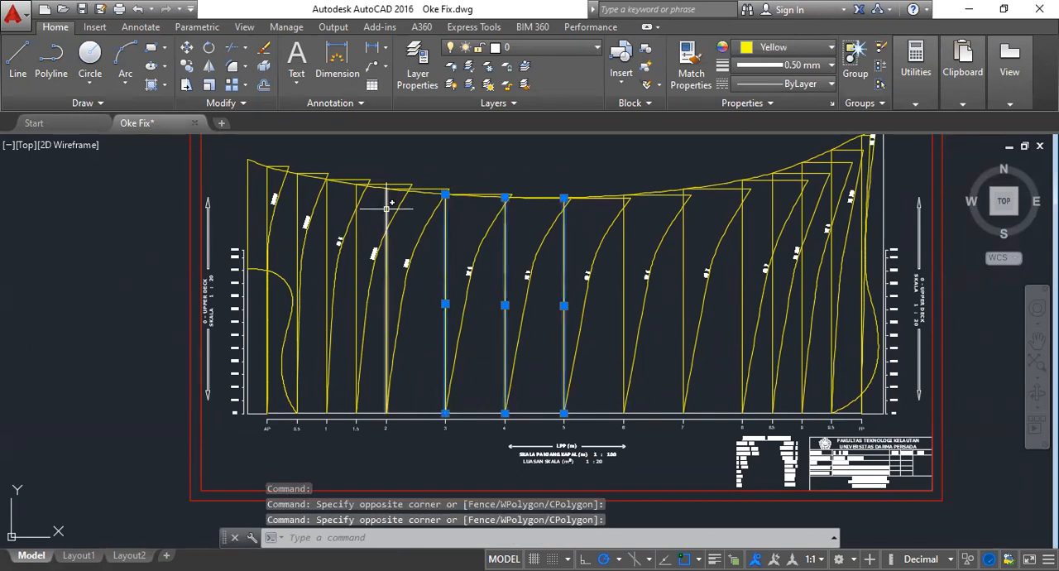
pyautogui.click(379, 204)
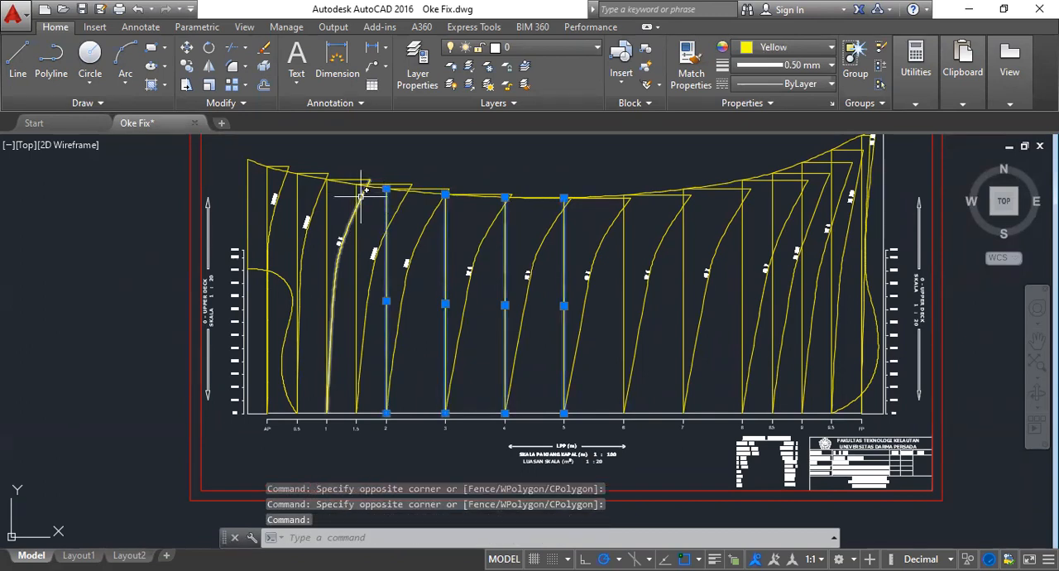
pyautogui.click(355, 196)
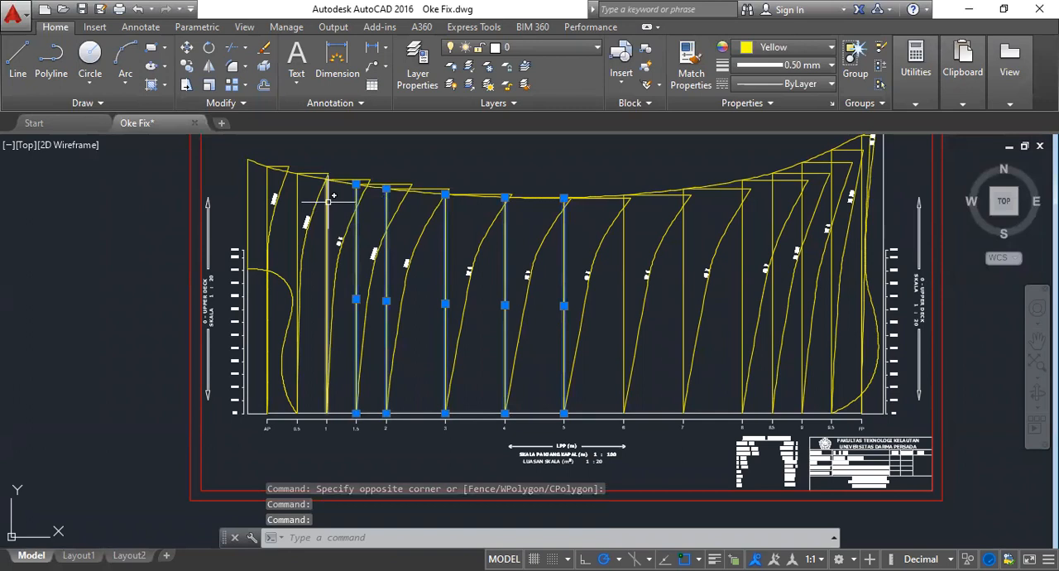
pyautogui.click(301, 197)
pyautogui.click(298, 195)
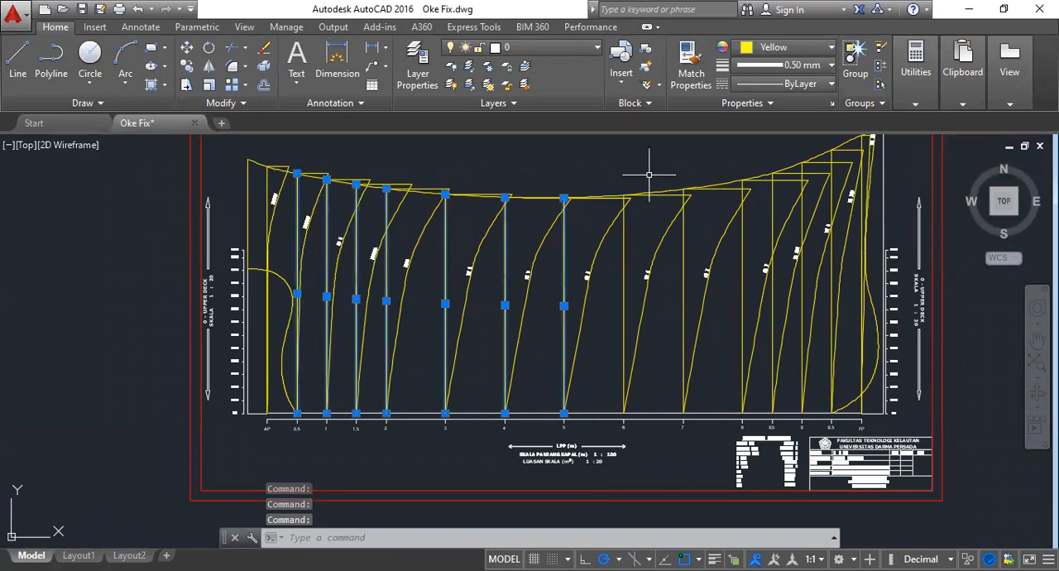
pyautogui.press('Escape')
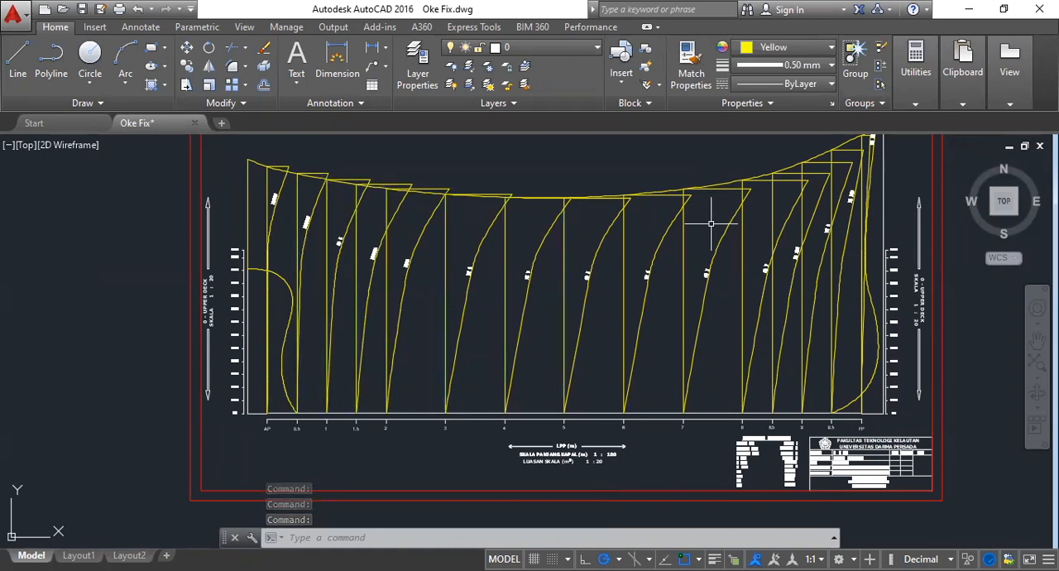
pyautogui.press('Escape')
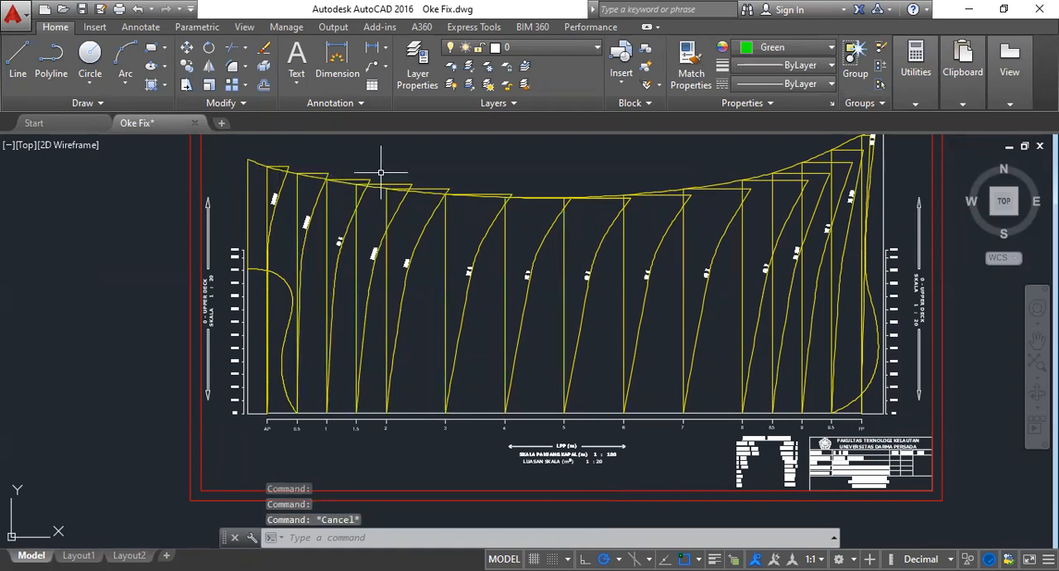
# - Go to the lines plan drawing and select the upper deck side line in its sheer plan
pyautogui.scroll(-4, 641, 410)
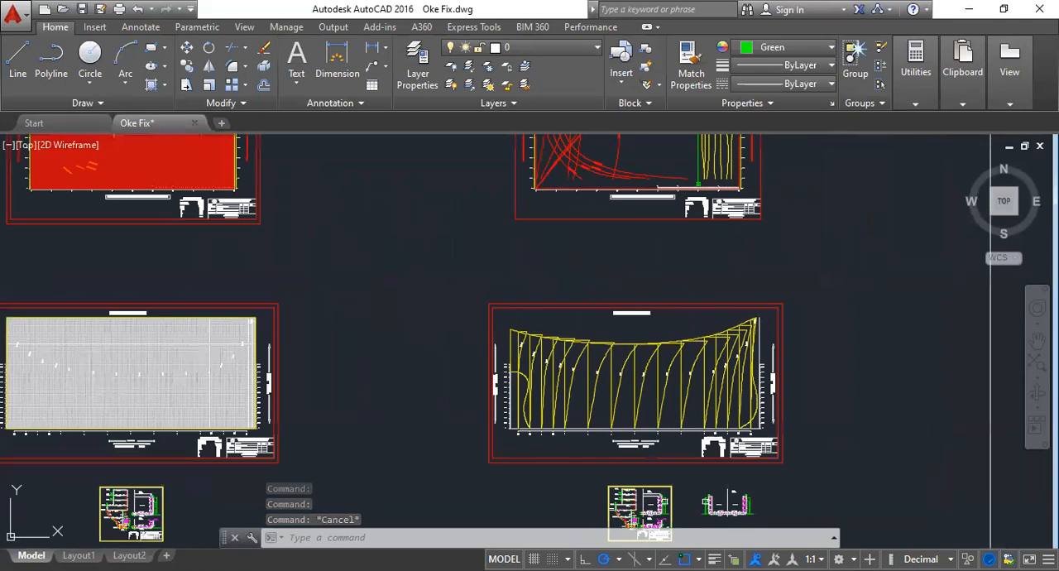
pyautogui.moveTo(632, 289); pyautogui.dragTo(632, 456, button='middle')
pyautogui.moveTo(631, 225); pyautogui.dragTo(632, 388, button='middle')
pyautogui.scroll(5, 606, 263)
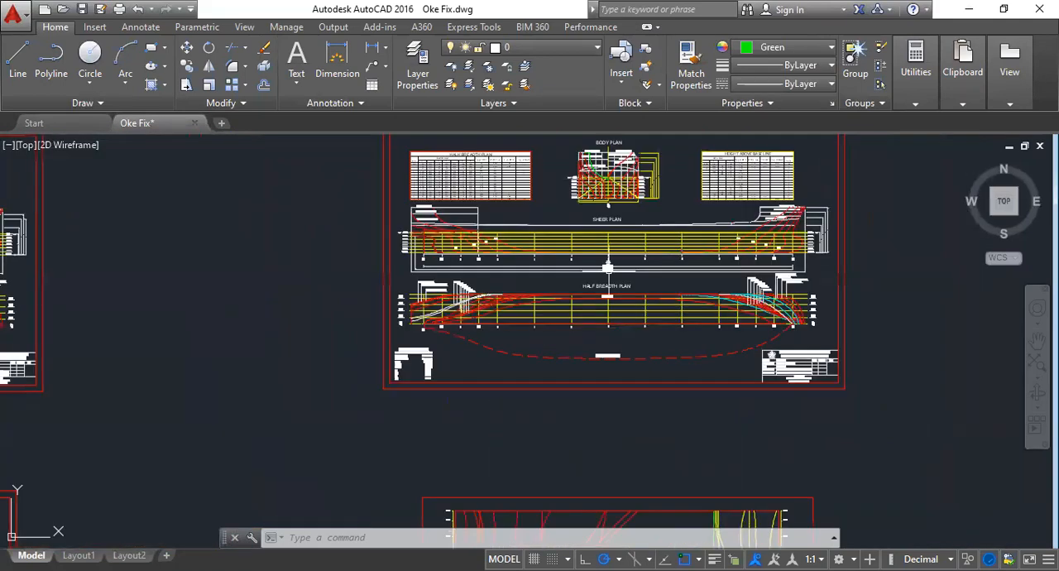
pyautogui.scroll(4, 605, 263)
pyautogui.moveTo(606, 263); pyautogui.dragTo(229, 372, button='middle')
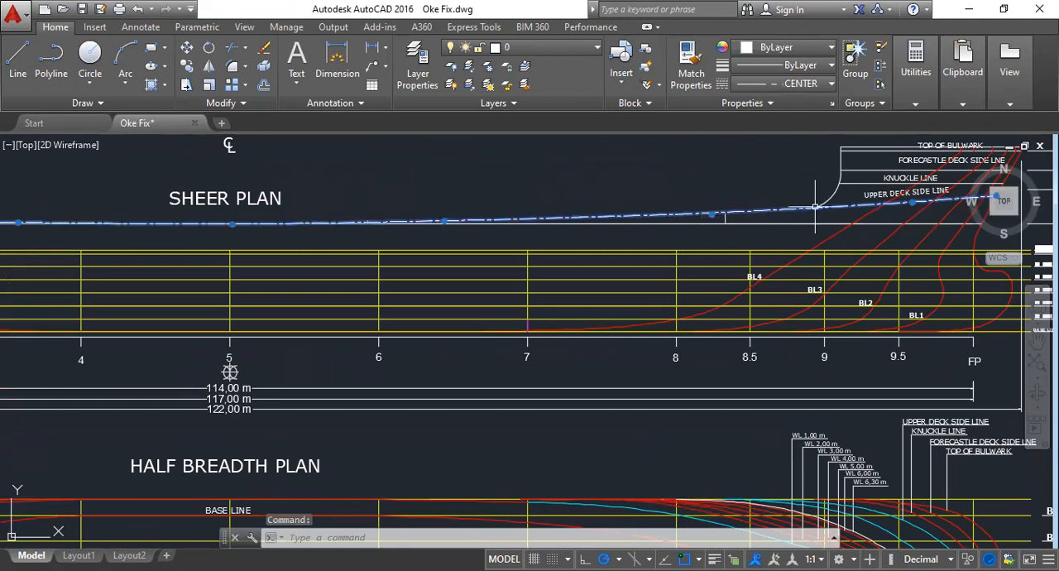
# - Follow the selected upper deck side line between its FP and AP ends in the sheer plan, and clear the selection
pyautogui.moveTo(711, 215)
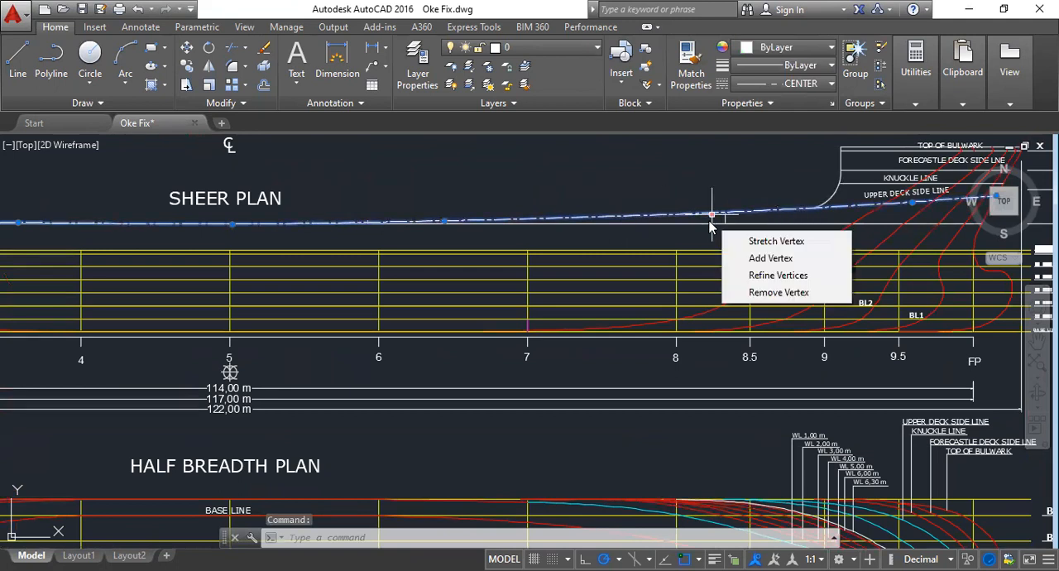
pyautogui.scroll(-2, 707, 279)
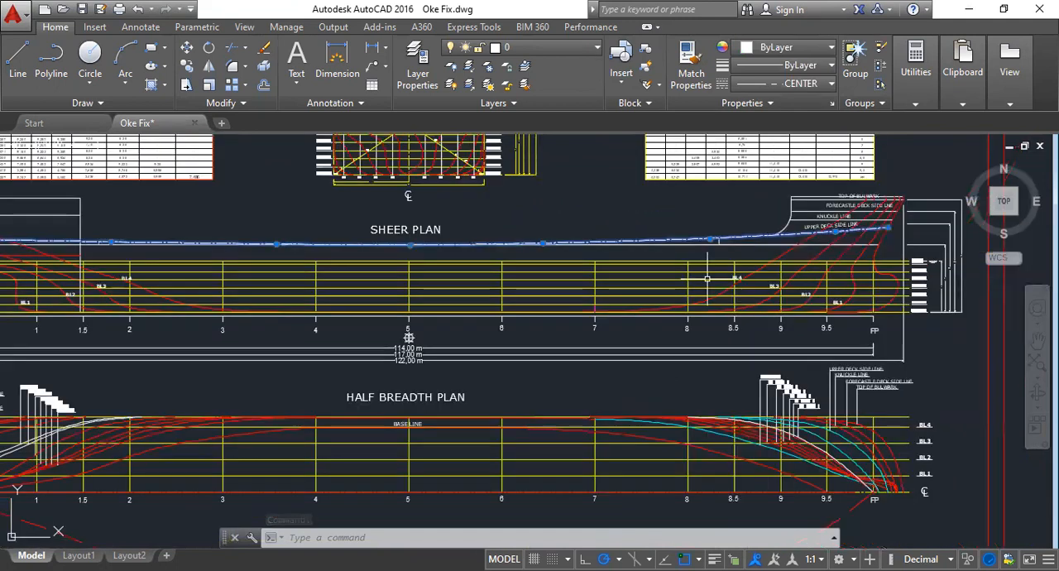
pyautogui.scroll(-2, 708, 279)
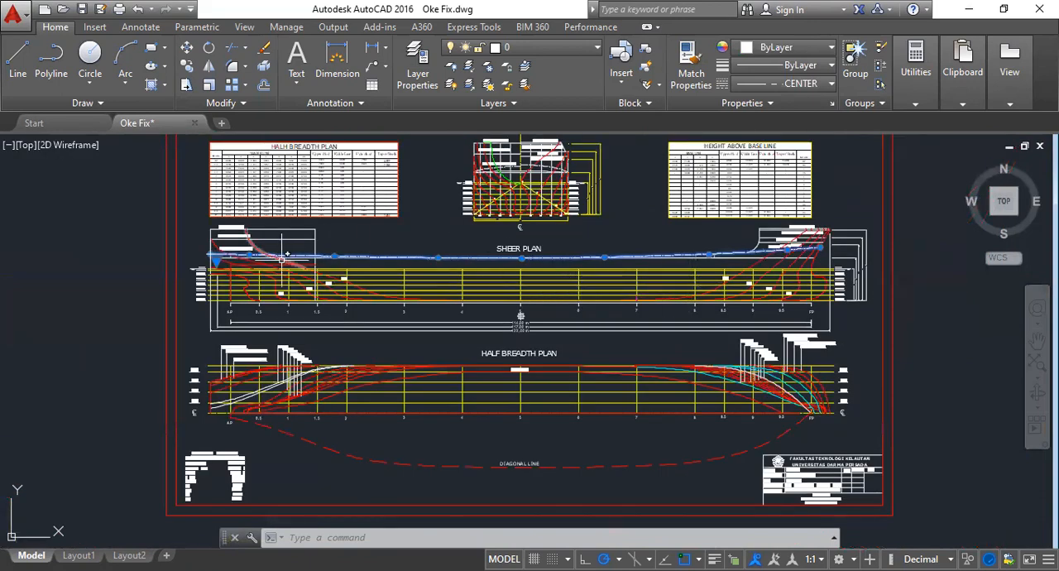
pyautogui.scroll(6, 244, 248)
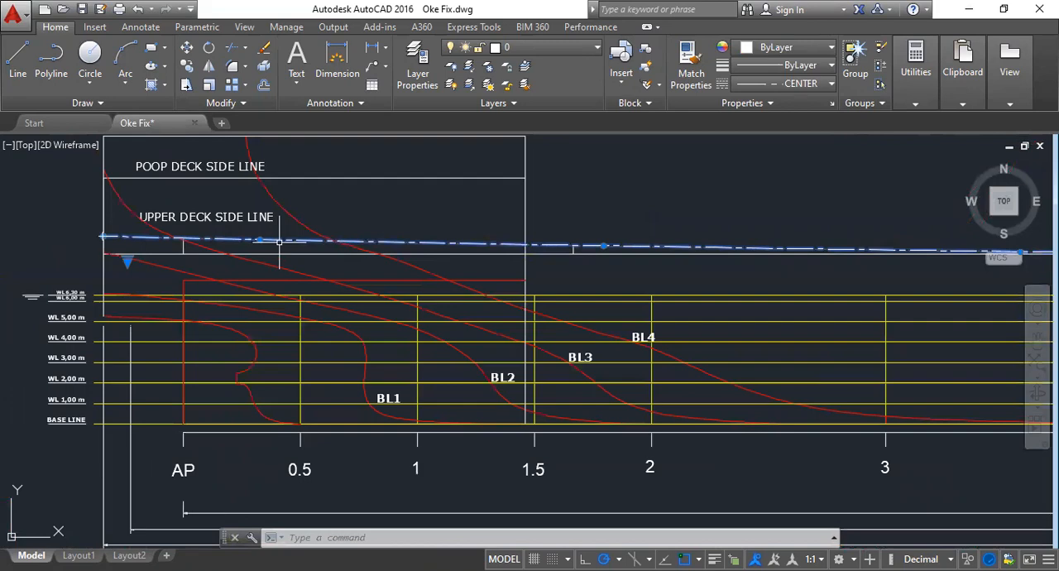
pyautogui.scroll(-2, 280, 241)
pyautogui.moveTo(766, 277); pyautogui.dragTo(521, 293, button='middle')
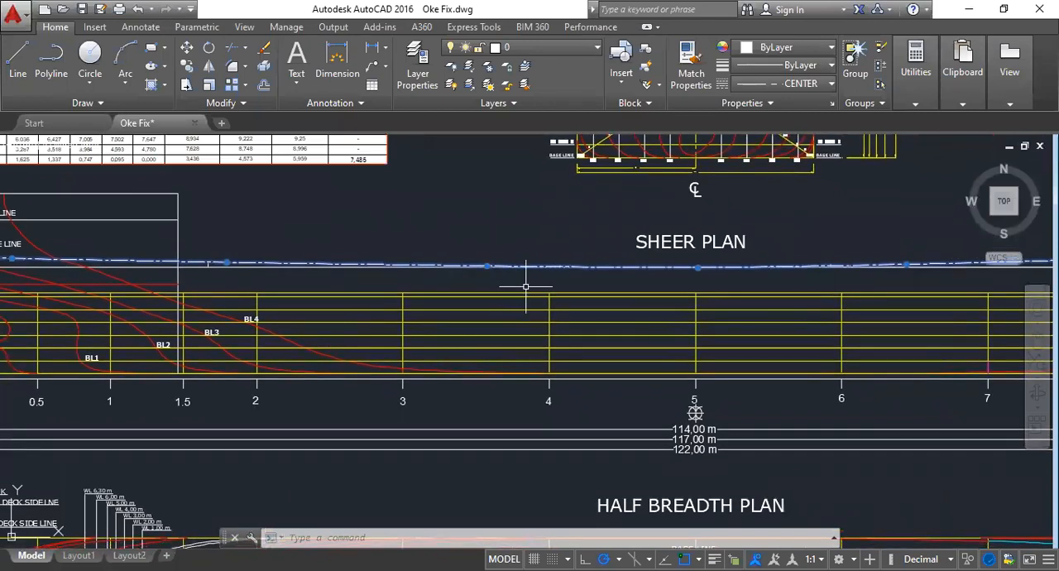
pyautogui.scroll(-1, 525, 283)
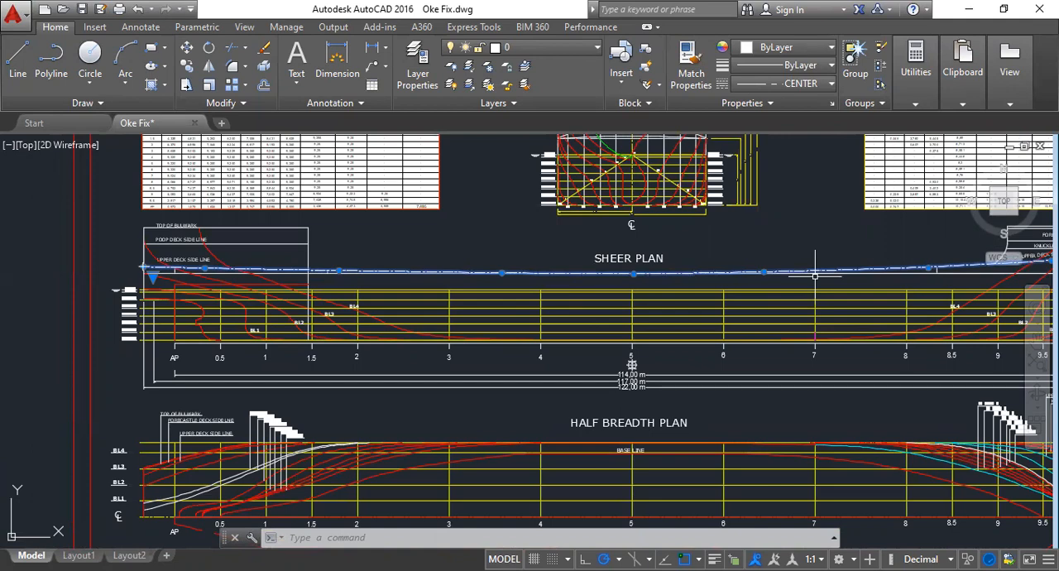
pyautogui.moveTo(829, 274); pyautogui.dragTo(704, 279, button='middle')
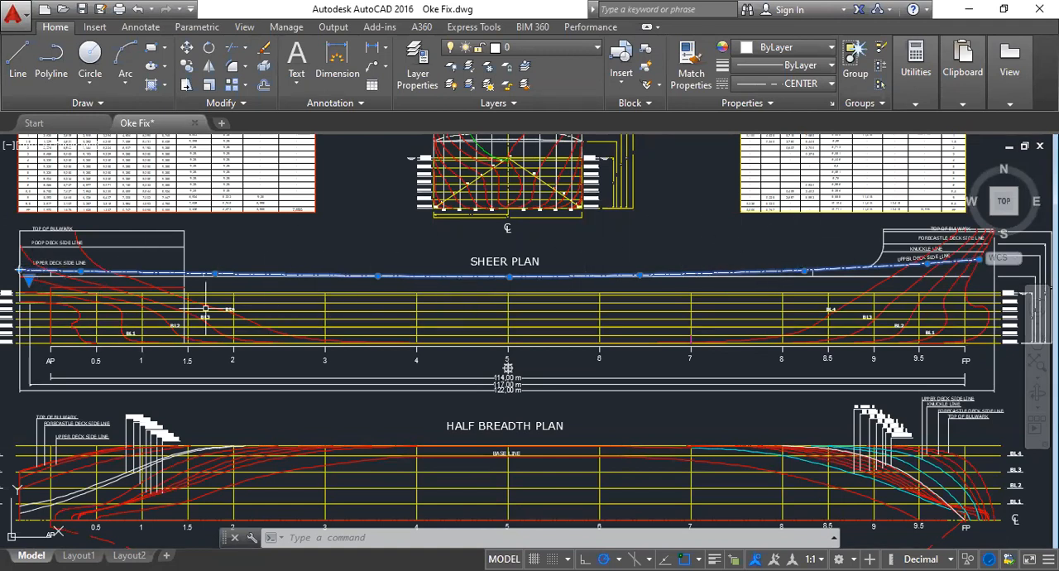
pyautogui.press('Escape')
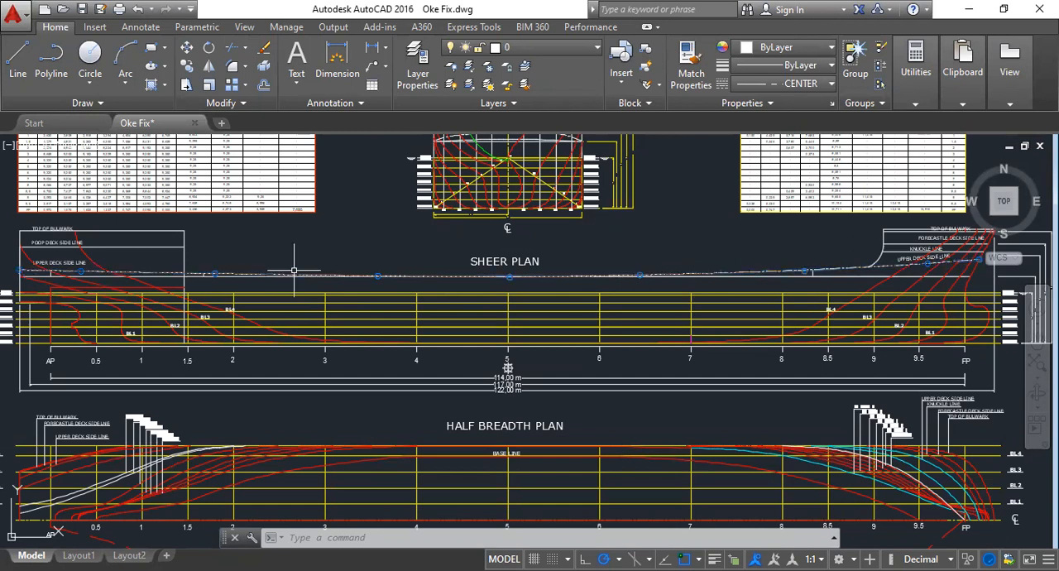
pyautogui.press('Escape')
# - Add a vertical linear dimension at station 0.5 from the base line up to the upper deck side line in the sheer plan
pyautogui.click(74, 273)
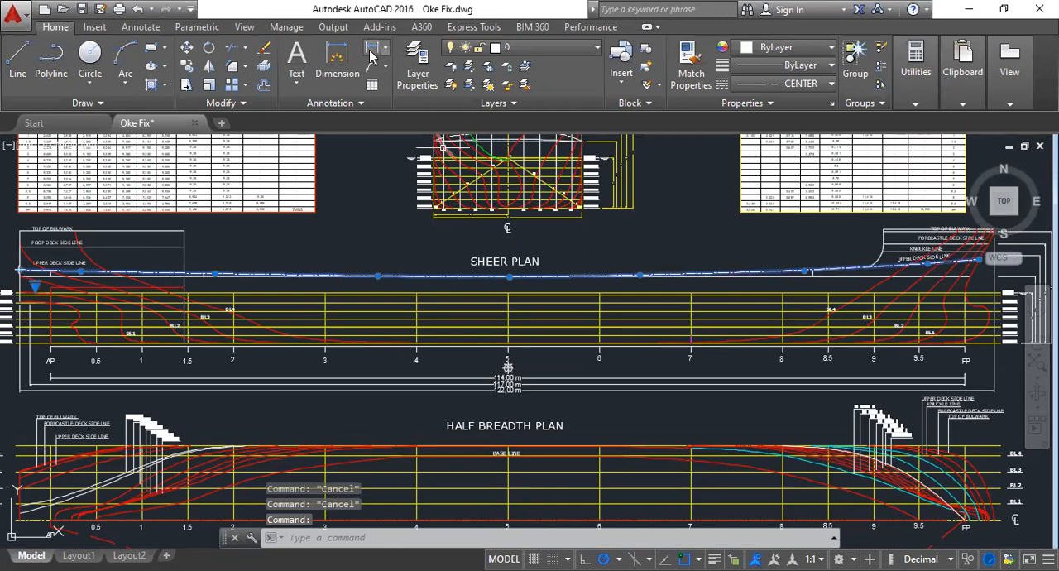
pyautogui.click(373, 47)
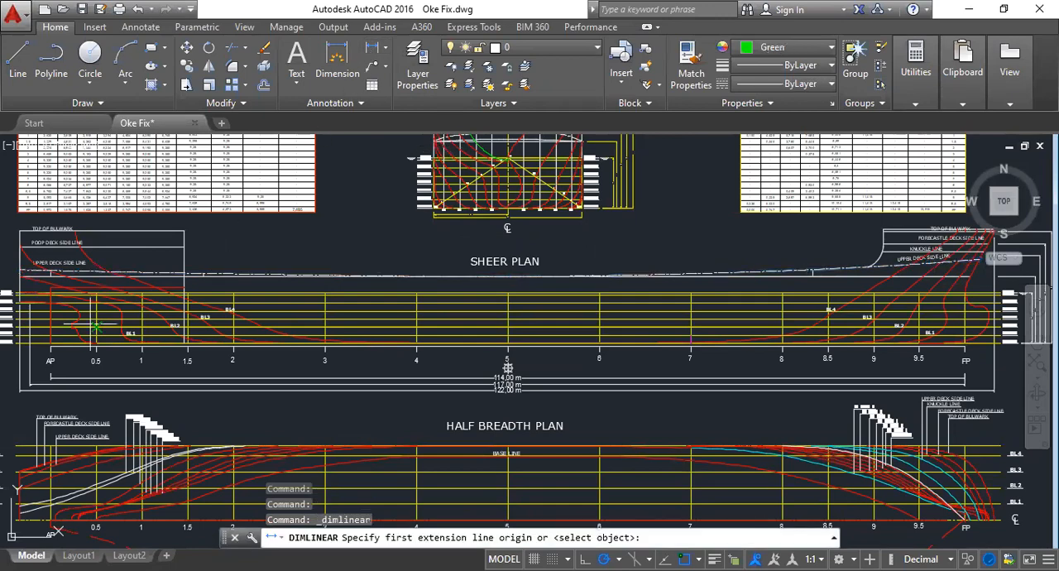
pyautogui.scroll(10, 96, 341)
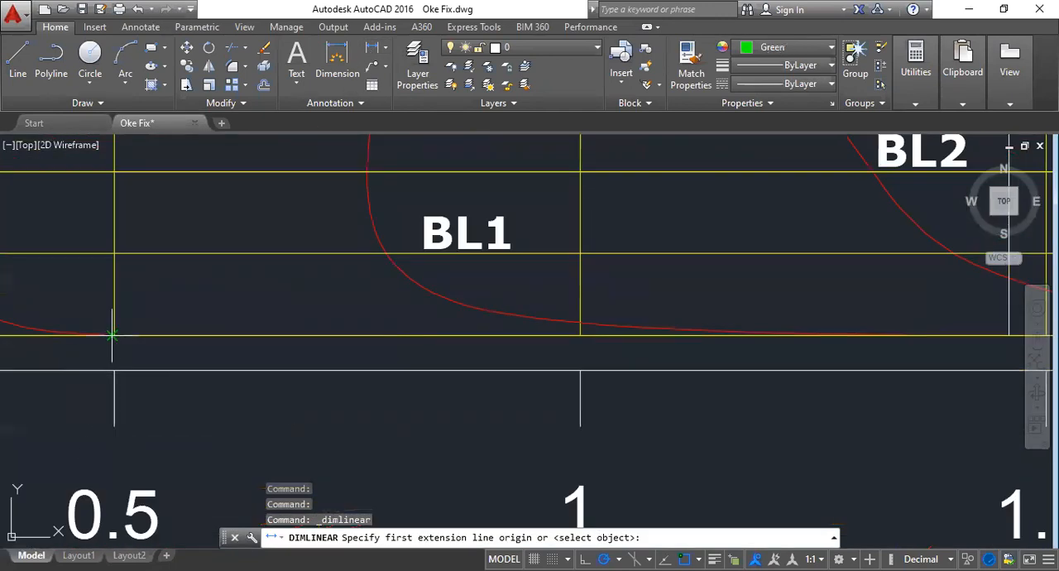
pyautogui.scroll(5, 114, 334)
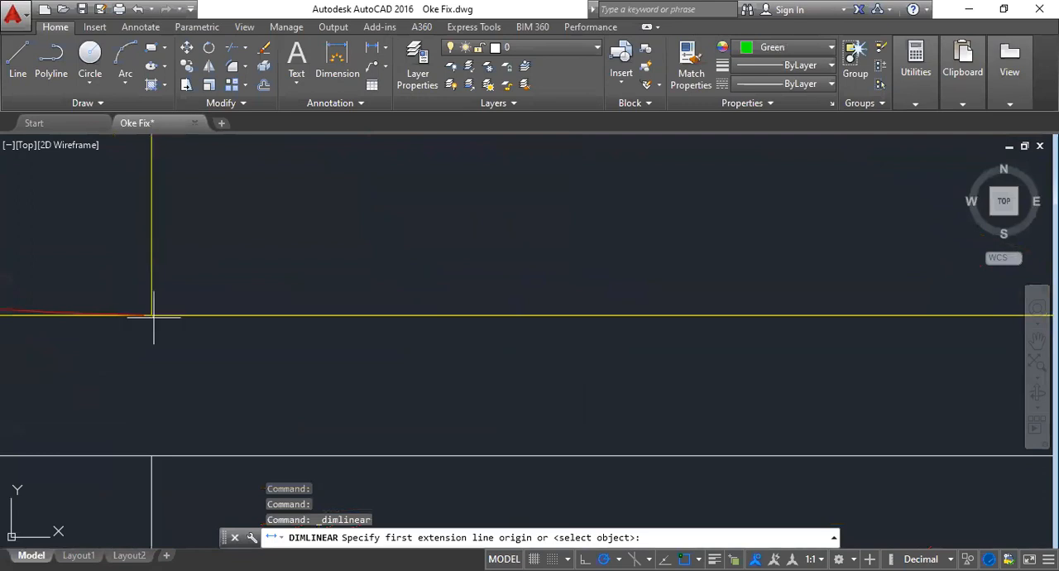
pyautogui.click(153, 315)
pyautogui.scroll(-5, 215, 382)
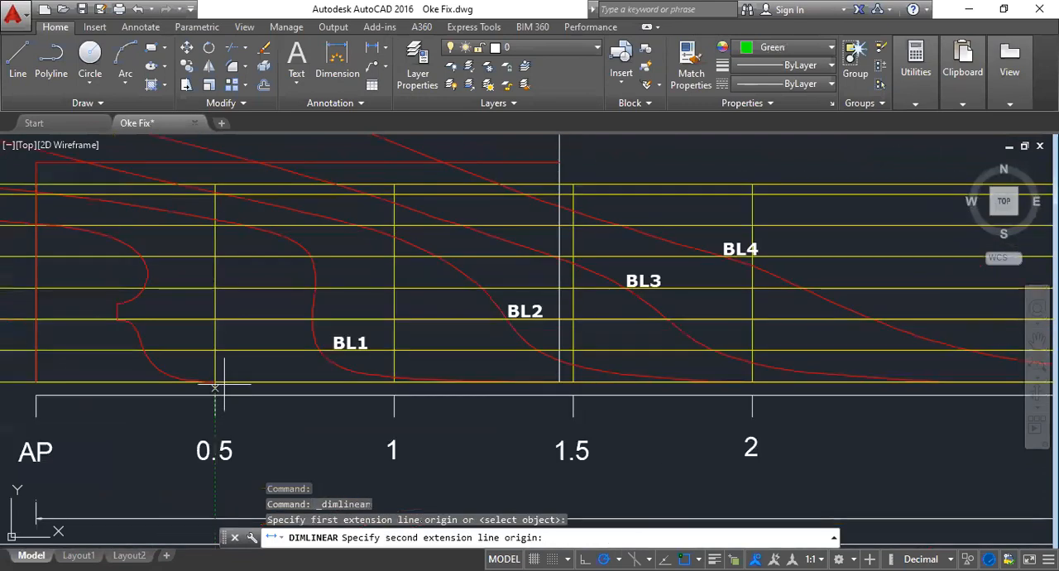
pyautogui.moveTo(205, 139); pyautogui.dragTo(234, 310, button='middle')
pyautogui.scroll(4, 246, 283)
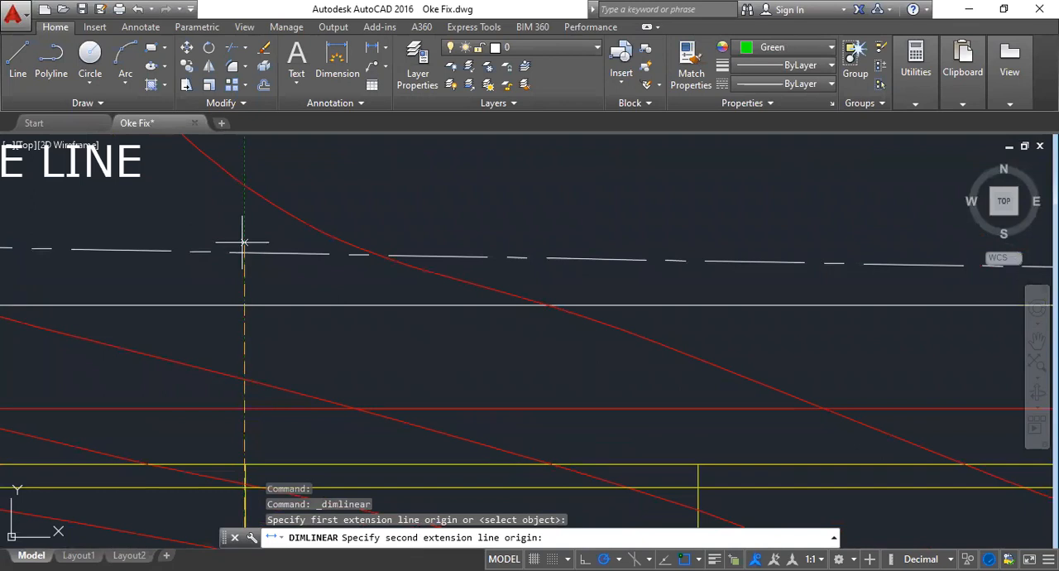
pyautogui.click(244, 242)
pyautogui.click(517, 240)
# - Place the station 0.5 height dimension and stretch its upper extension origin onto the upper deck side line, reading its value
pyautogui.click(267, 236)
pyautogui.click(221, 209)
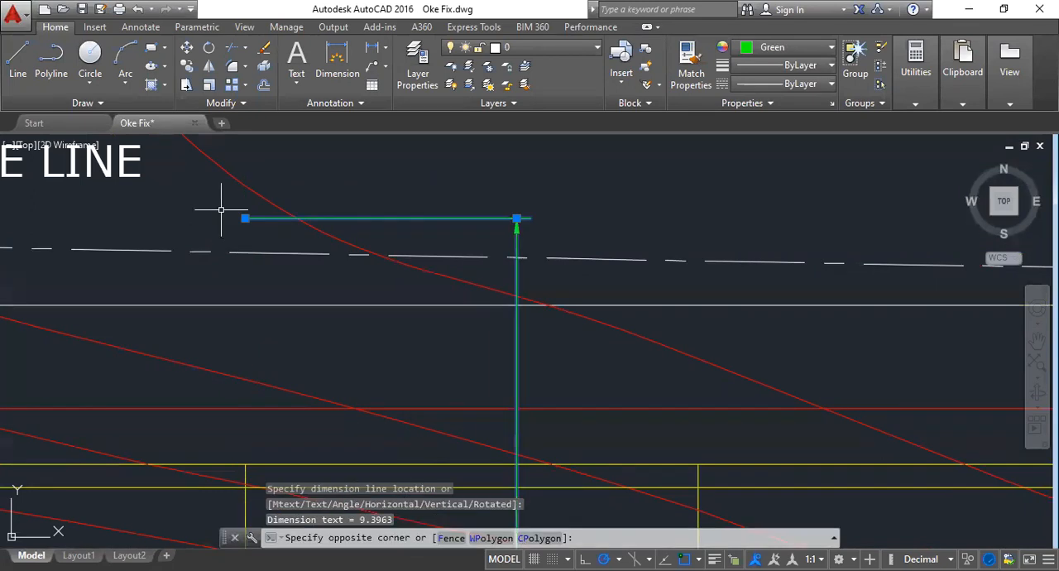
pyautogui.click(244, 218)
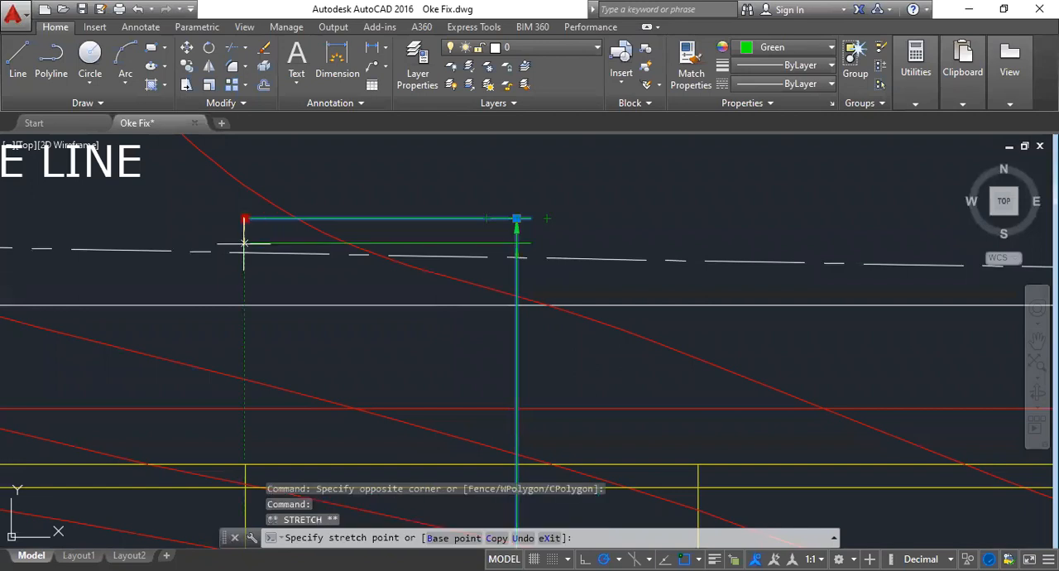
pyautogui.scroll(-5, 244, 244)
pyautogui.scroll(10, 331, 257)
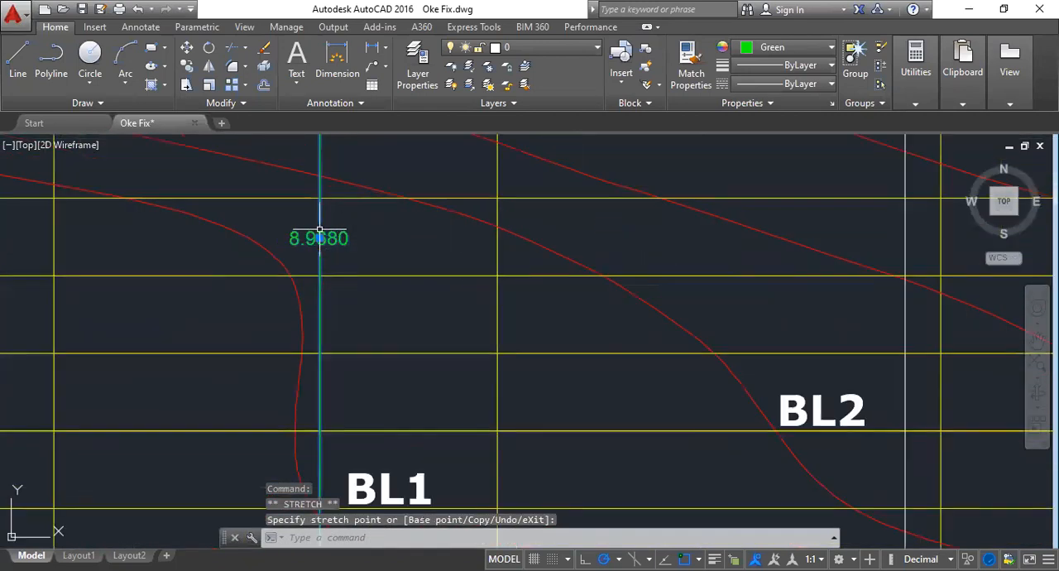
# - Go back to the Bonjean drawing and examine the base line, station marks and 0 - Upper Deck scale around its AP end
pyautogui.scroll(-5, 331, 249)
pyautogui.scroll(-10, 761, 303)
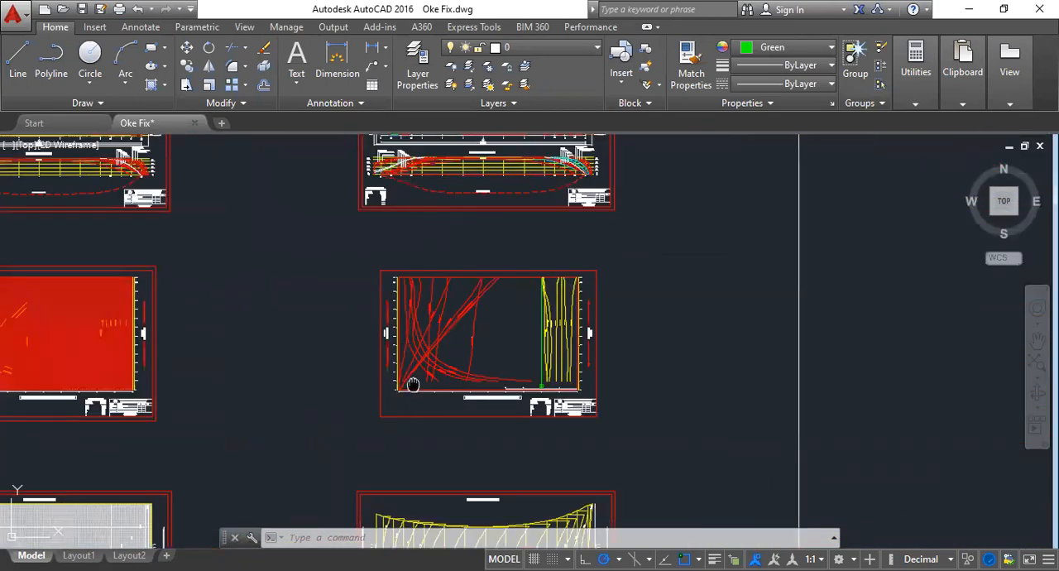
pyautogui.moveTo(412, 384); pyautogui.dragTo(414, 248, button='middle')
pyautogui.scroll(10, 381, 430)
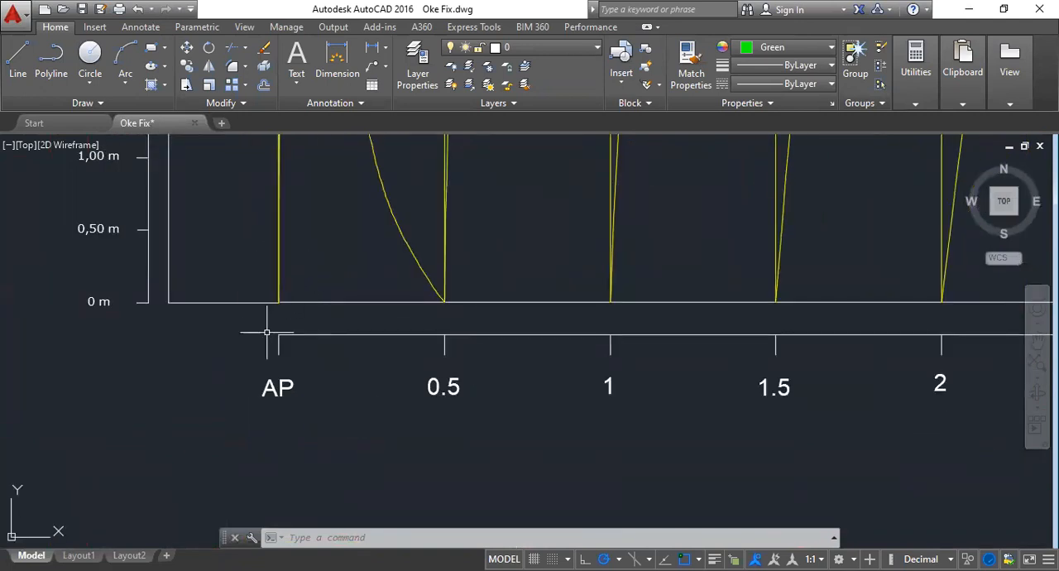
pyautogui.scroll(-10, 249, 331)
pyautogui.scroll(4, 267, 199)
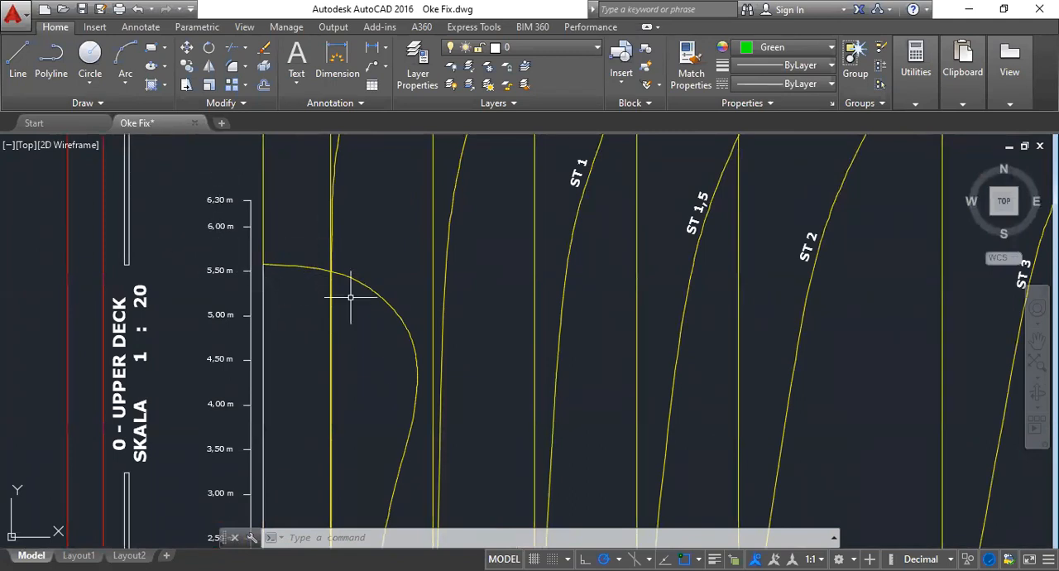
pyautogui.scroll(-2, 392, 359)
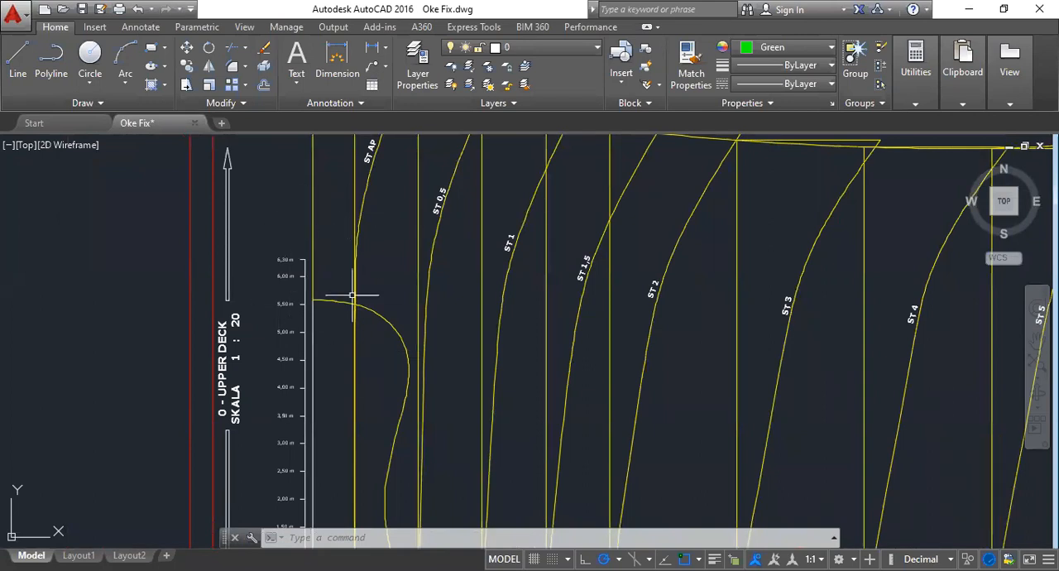
pyautogui.moveTo(315, 315)
pyautogui.mouseDown(button='middle')
pyautogui.moveTo(340, 262)
pyautogui.moveTo(372, 266)
pyautogui.mouseUp(button='middle')
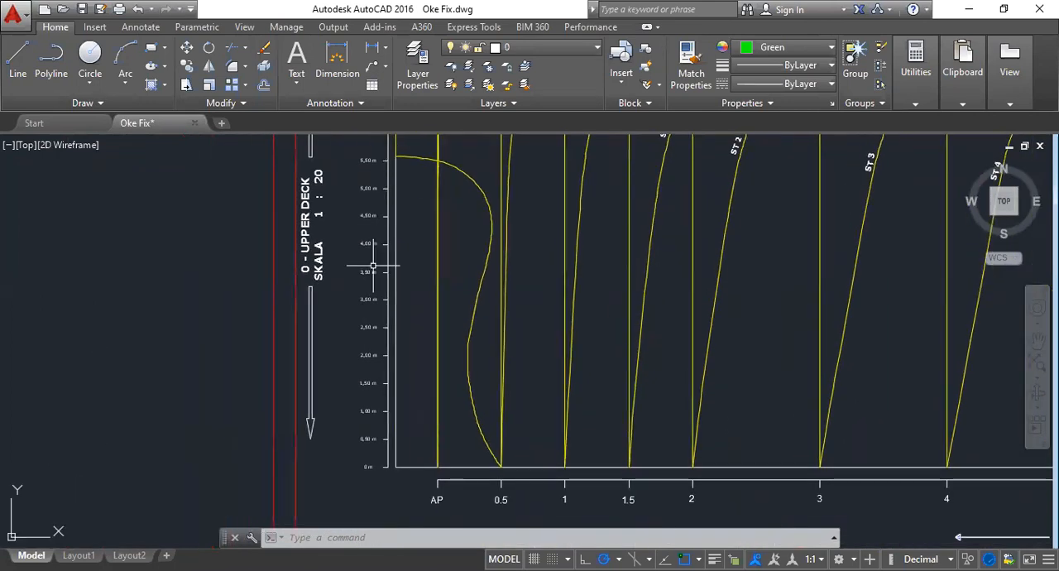
# - Examine the Bonjean drawing's midship station lines and curves from the base line to the upper deck, and clear the selection
pyautogui.scroll(-6, 524, 422)
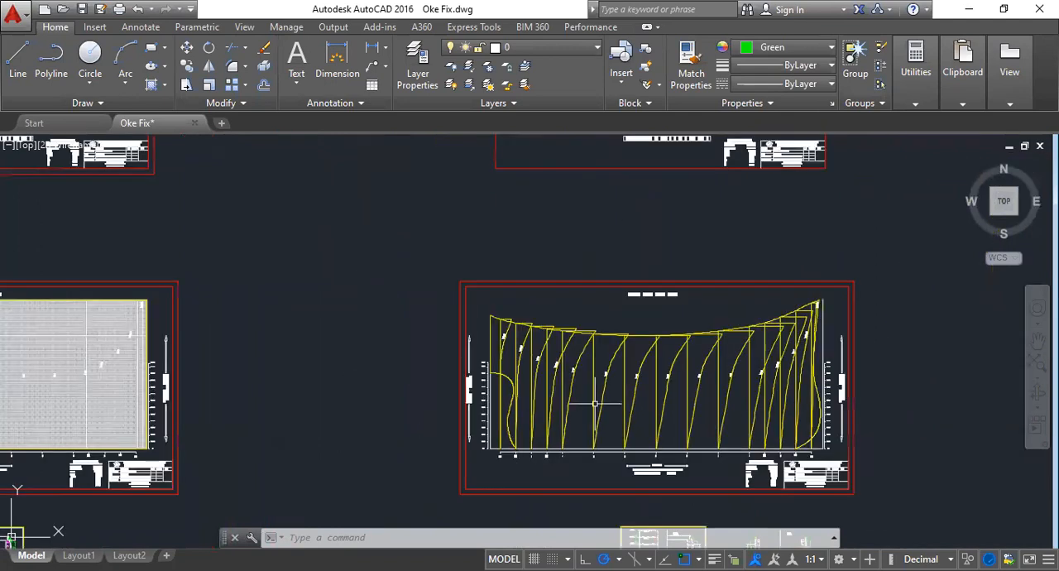
pyautogui.scroll(4, 672, 385)
pyautogui.scroll(-2, 640, 421)
pyautogui.moveTo(636, 397); pyautogui.dragTo(617, 221, button='middle')
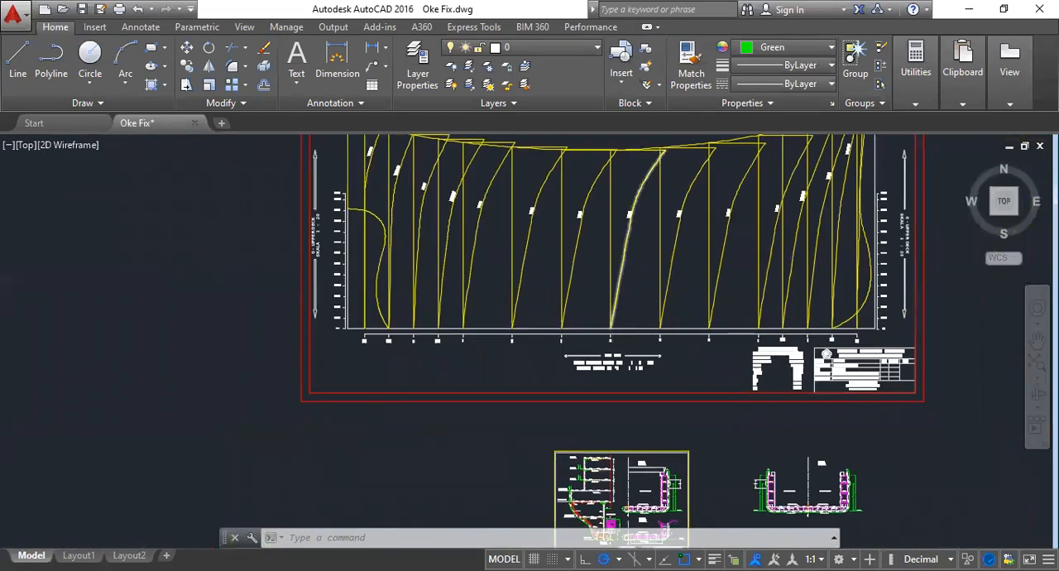
pyautogui.scroll(6, 617, 328)
pyautogui.scroll(-5, 582, 421)
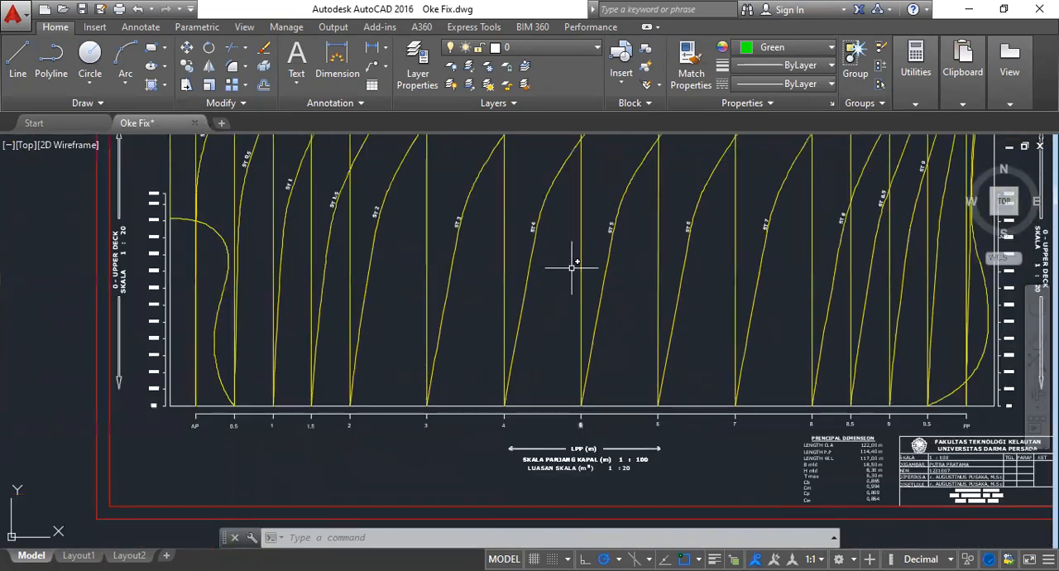
pyautogui.scroll(4, 590, 284)
pyautogui.click(597, 274)
pyautogui.click(586, 294)
pyautogui.press('Escape')
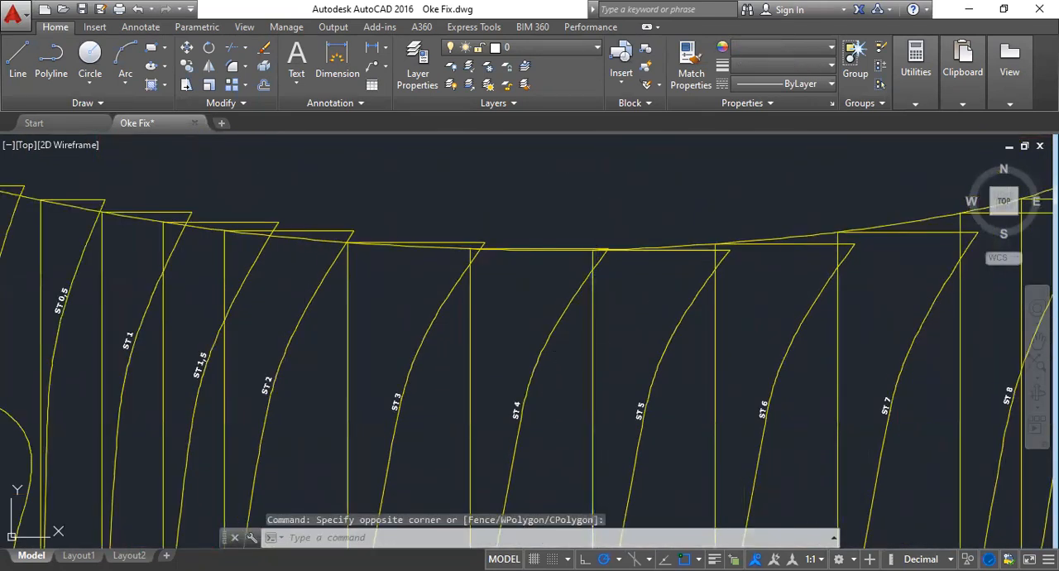
# - Select the upper deck side line in the Bonjean drawing and view its full length
pyautogui.moveTo(100, 299); pyautogui.dragTo(340, 292, button='middle')
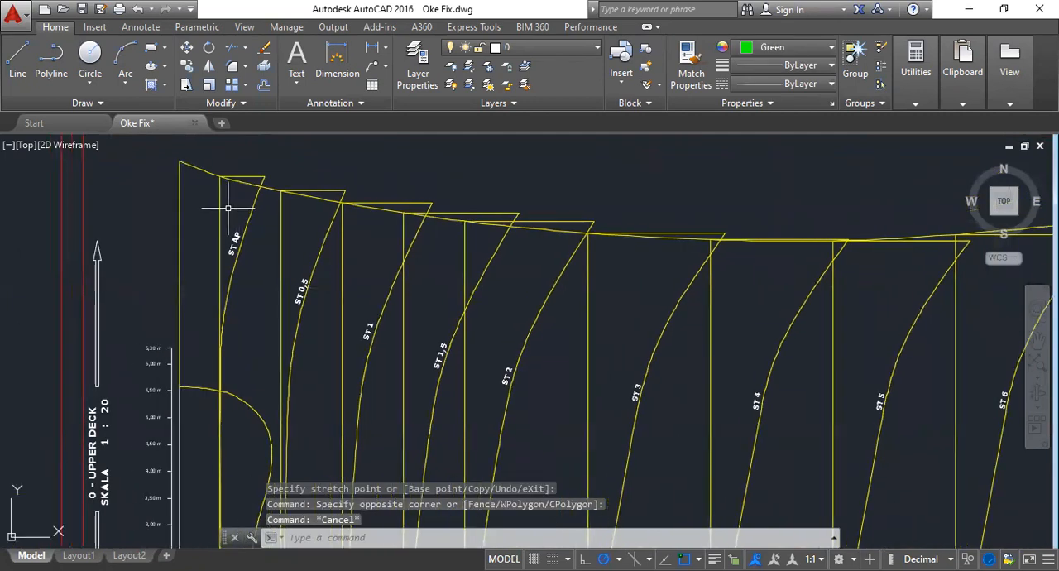
pyautogui.click(185, 167)
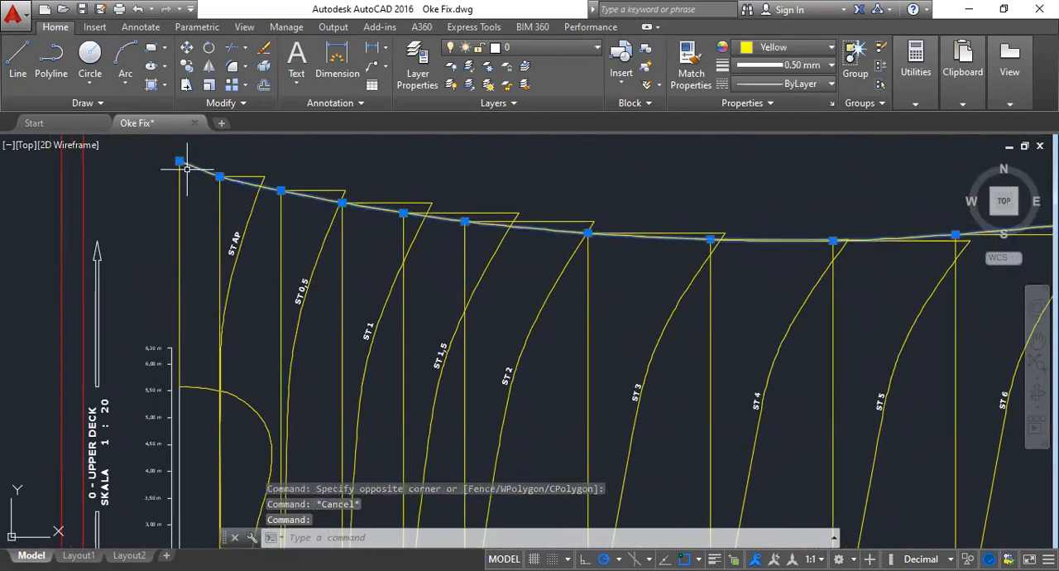
pyautogui.scroll(-4, 190, 174)
pyautogui.moveTo(465, 202); pyautogui.dragTo(527, 344, button='middle')
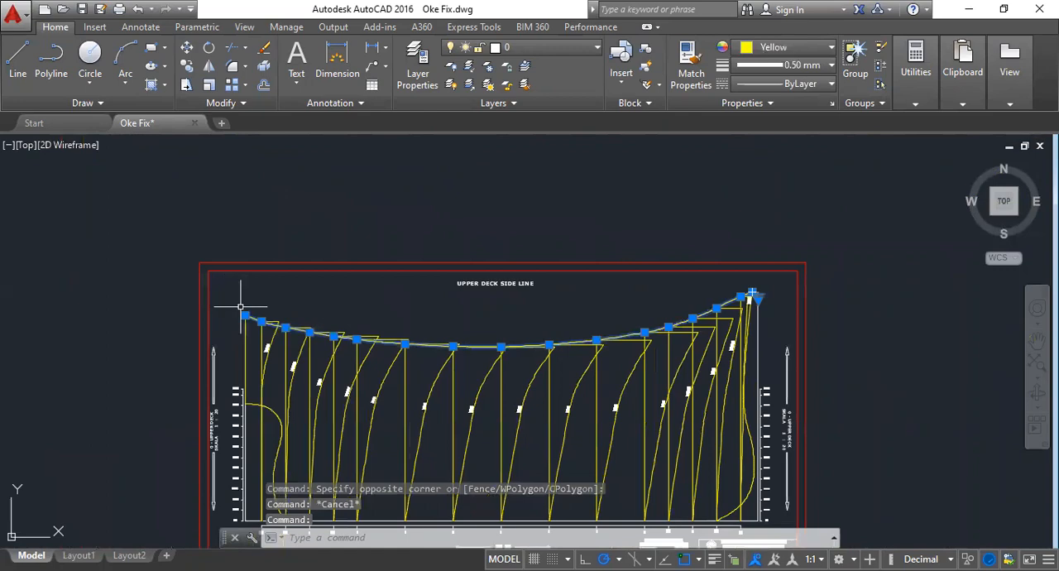
# - Go to the lines plan, select the upper deck side line in its sheer plan for comparison, and clear the selection
pyautogui.scroll(-3, 591, 412)
pyautogui.moveTo(539, 196); pyautogui.dragTo(552, 422, button='middle')
pyautogui.scroll(6, 418, 273)
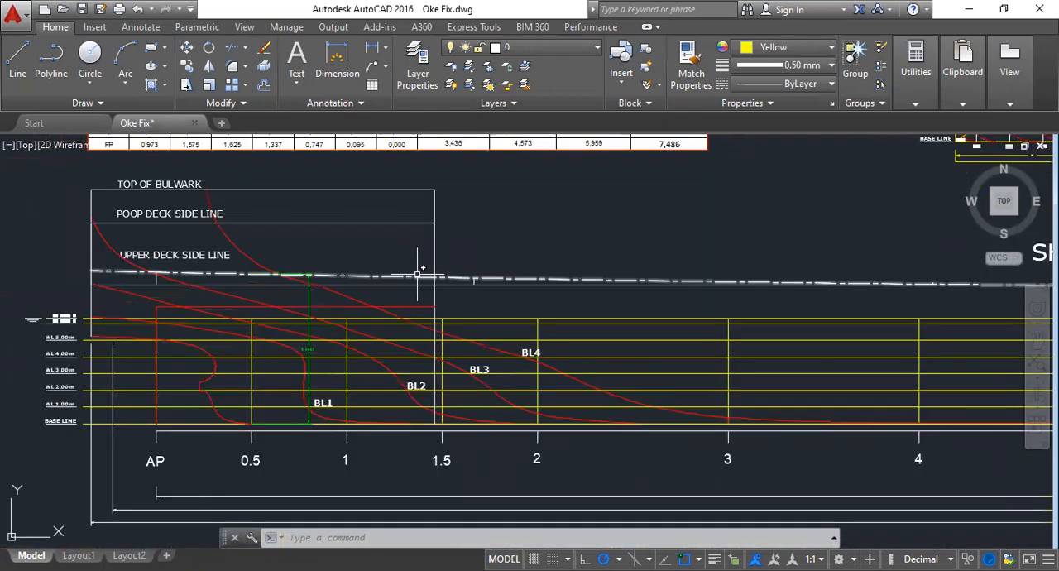
pyautogui.click(417, 273)
pyautogui.click(378, 278)
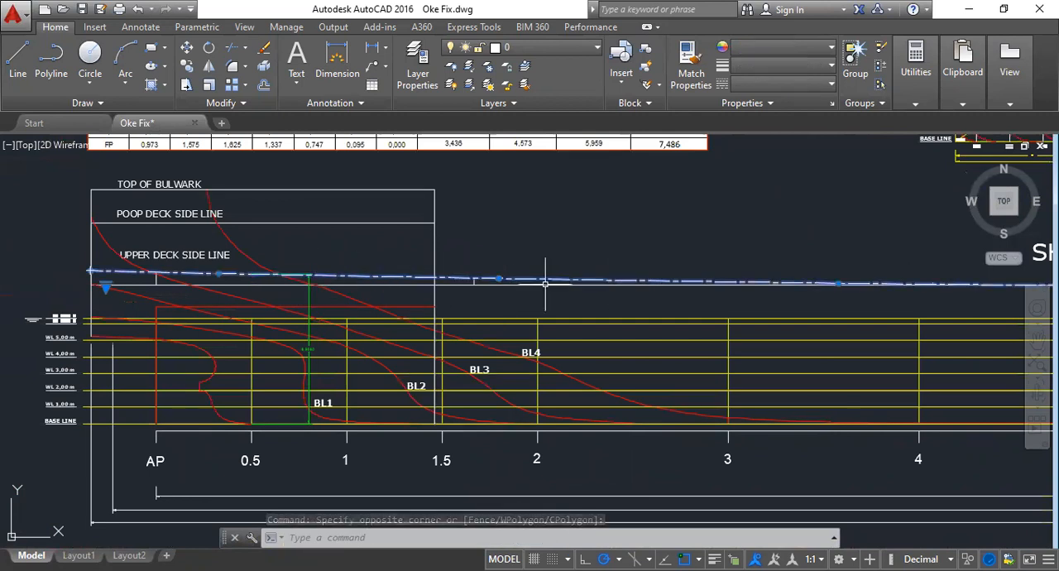
pyautogui.scroll(-6, 452, 305)
pyautogui.press('Escape')
# - Return to the Bonjean drawing and select the horizontal line at the top of station AP
pyautogui.moveTo(358, 402); pyautogui.dragTo(432, 144, button='middle')
pyautogui.moveTo(442, 393); pyautogui.dragTo(428, 181, button='middle')
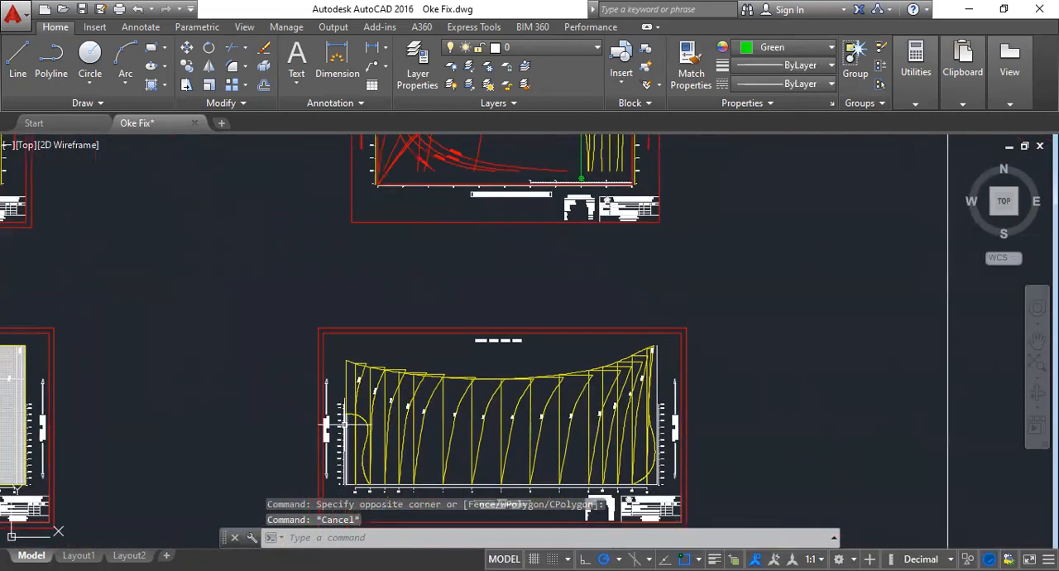
pyautogui.scroll(4, 339, 425)
pyautogui.moveTo(488, 339); pyautogui.dragTo(210, 284, button='middle')
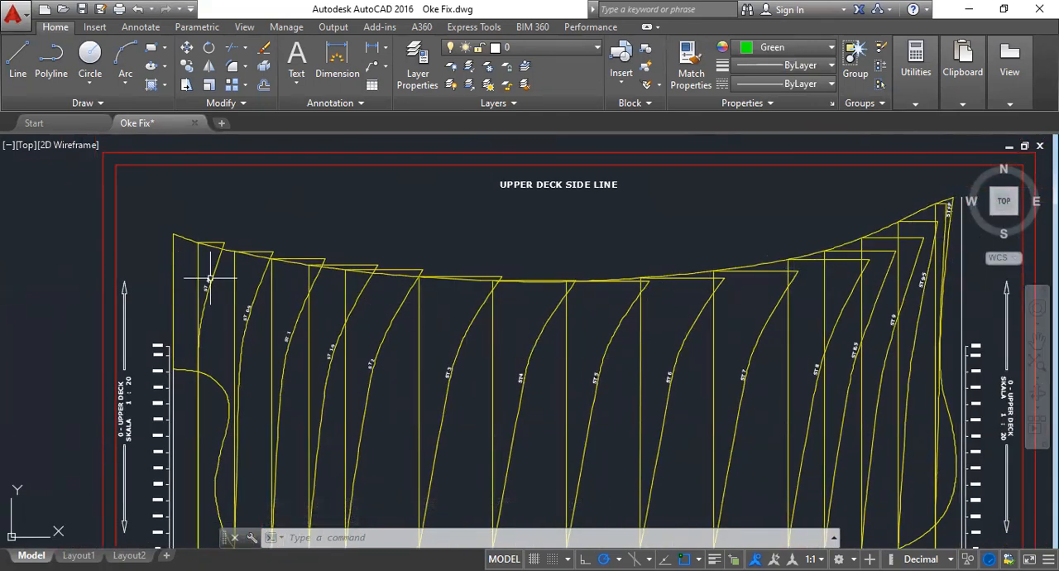
pyautogui.scroll(4, 201, 240)
pyautogui.click(230, 244)
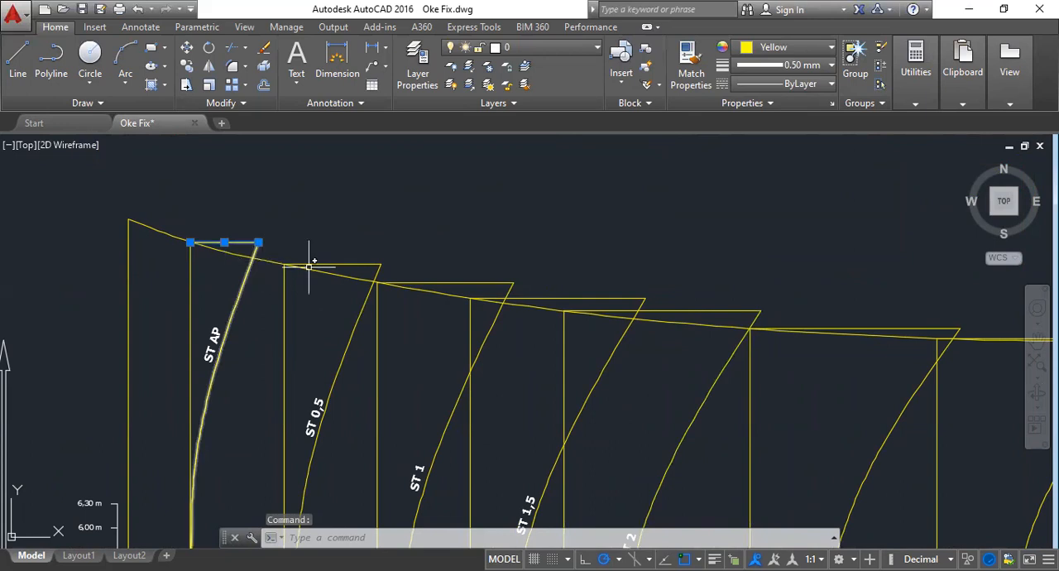
# - Select the vertical line of station AP to trace it from base line to deck, and reselect only its horizontal top line
pyautogui.moveTo(189, 239); pyautogui.dragTo(289, 168, button='middle')
pyautogui.click(289, 171)
pyautogui.scroll(-4, 290, 248)
pyautogui.moveTo(301, 272); pyautogui.dragTo(338, 221, button='middle')
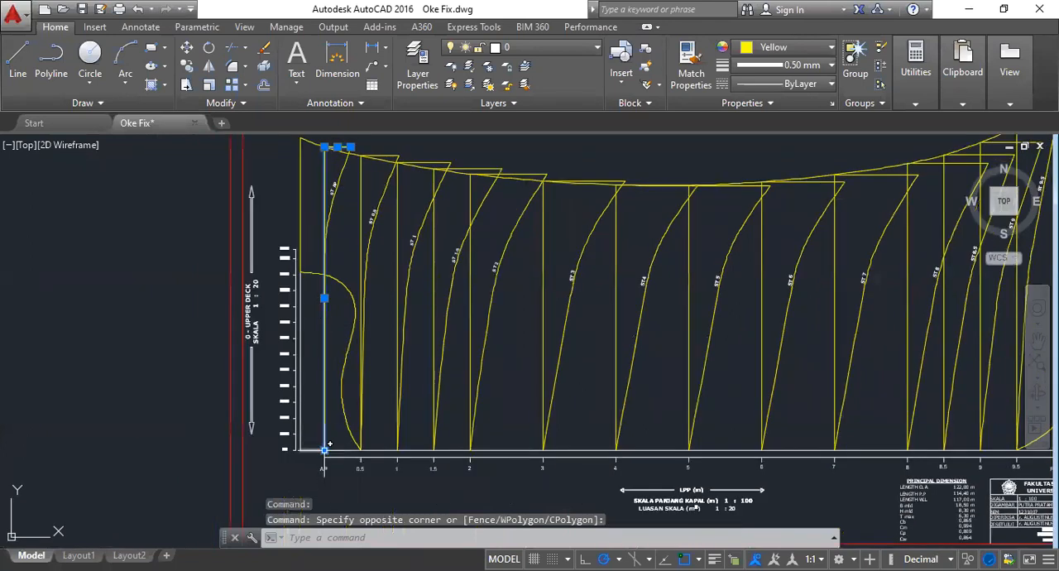
pyautogui.click(324, 448)
pyautogui.scroll(5, 324, 145)
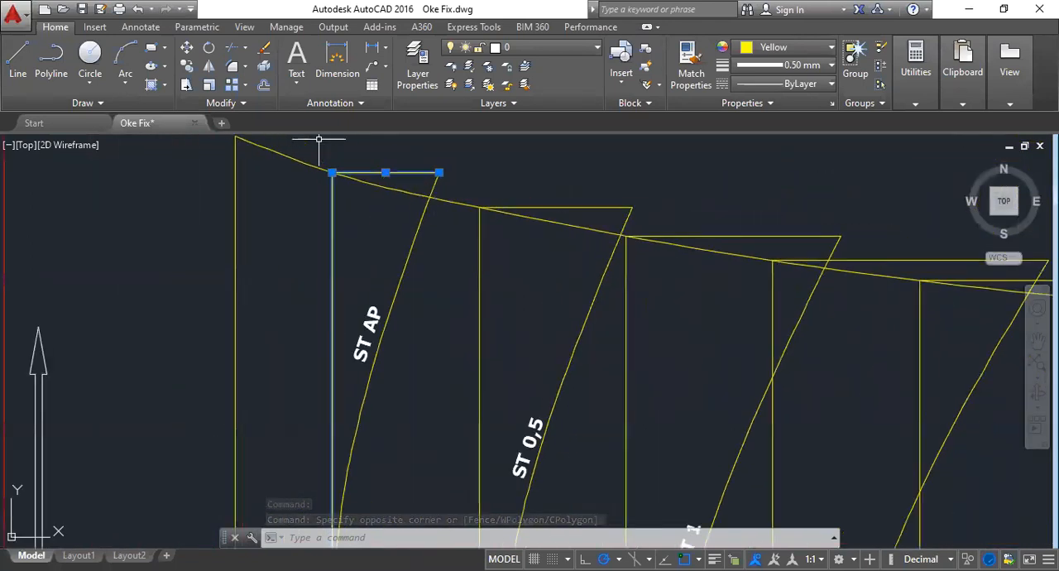
pyautogui.scroll(2, 332, 166)
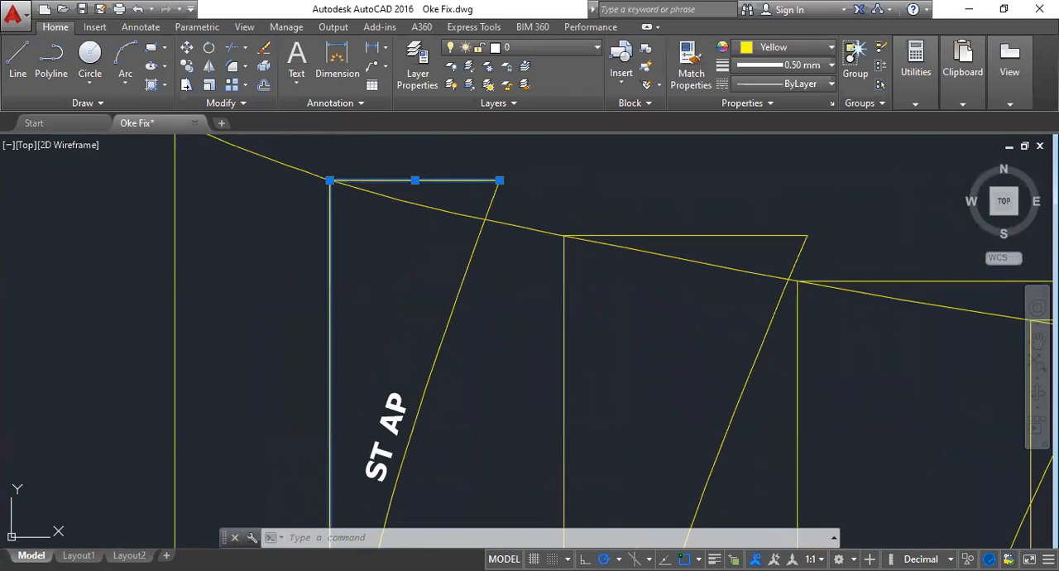
pyautogui.scroll(-4, 331, 187)
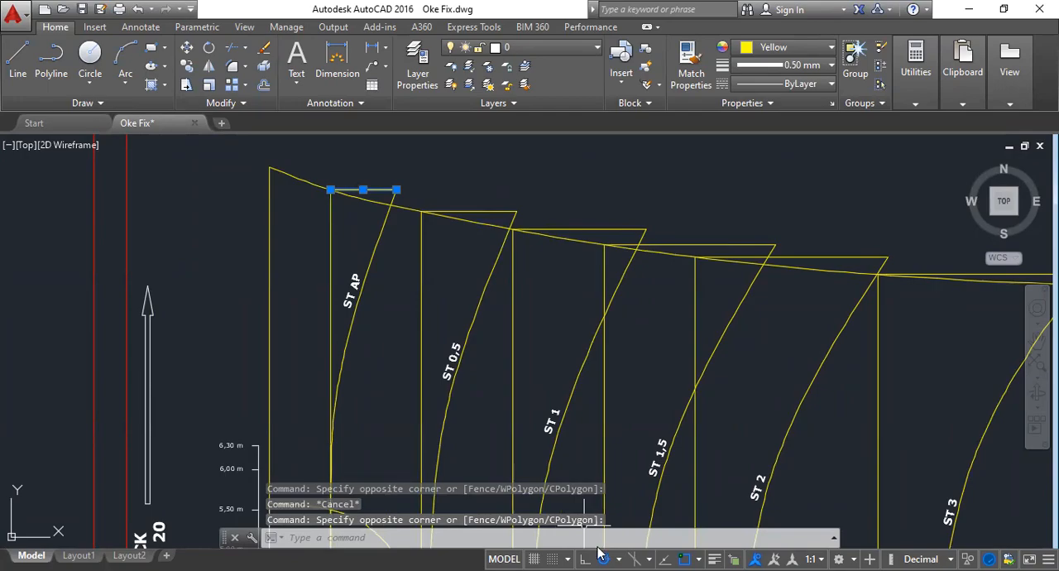
# - Switch to the Excel Bonjean calculation and look up station AP's total area from 0 to upper deck in cell CG36
pyautogui.hotkey('alt', 'Tab')
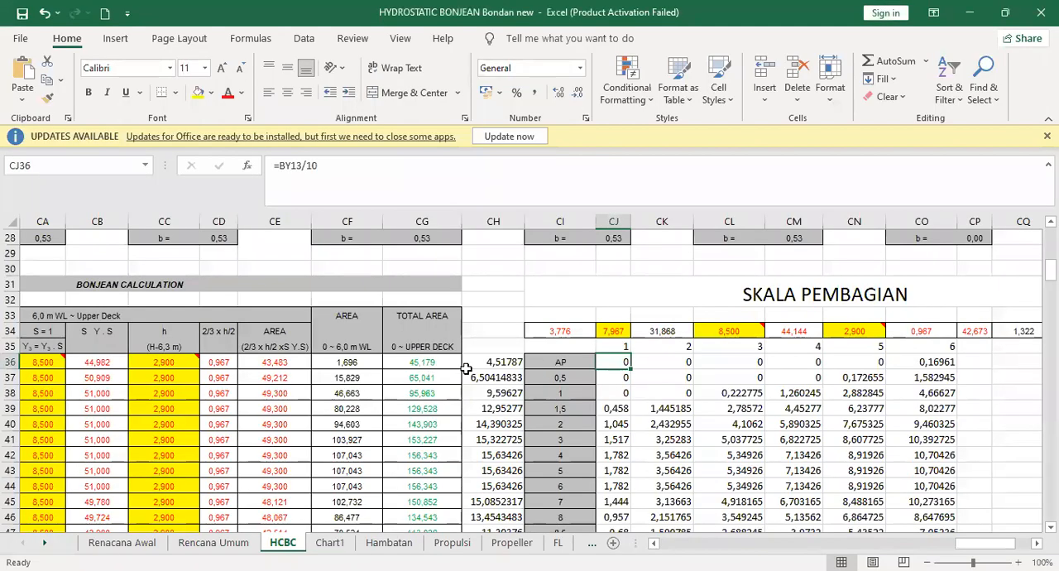
pyautogui.click(421, 377)
pyautogui.click(422, 362)
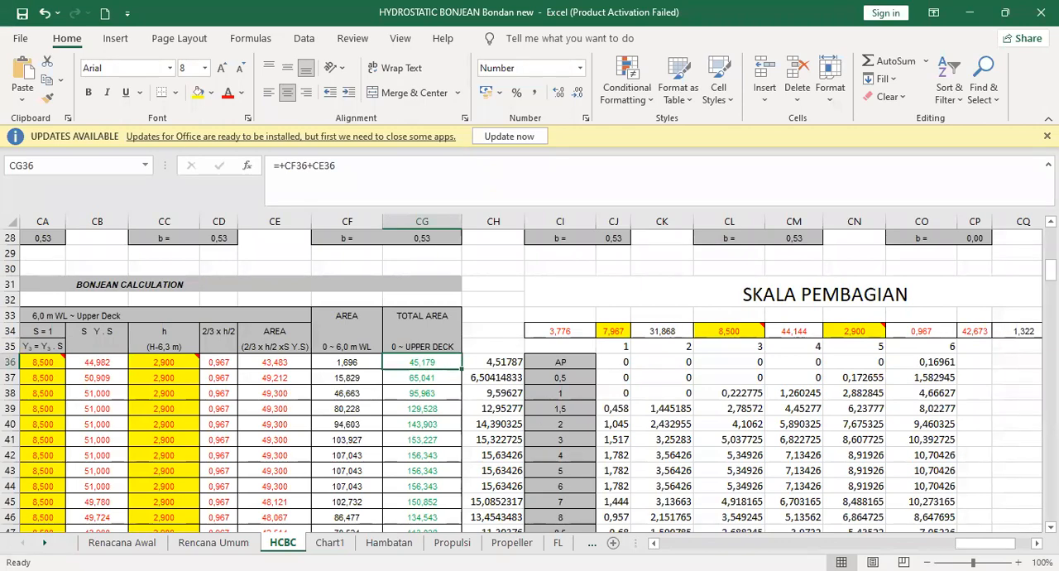
pyautogui.hotkey('alt', 'Tab')
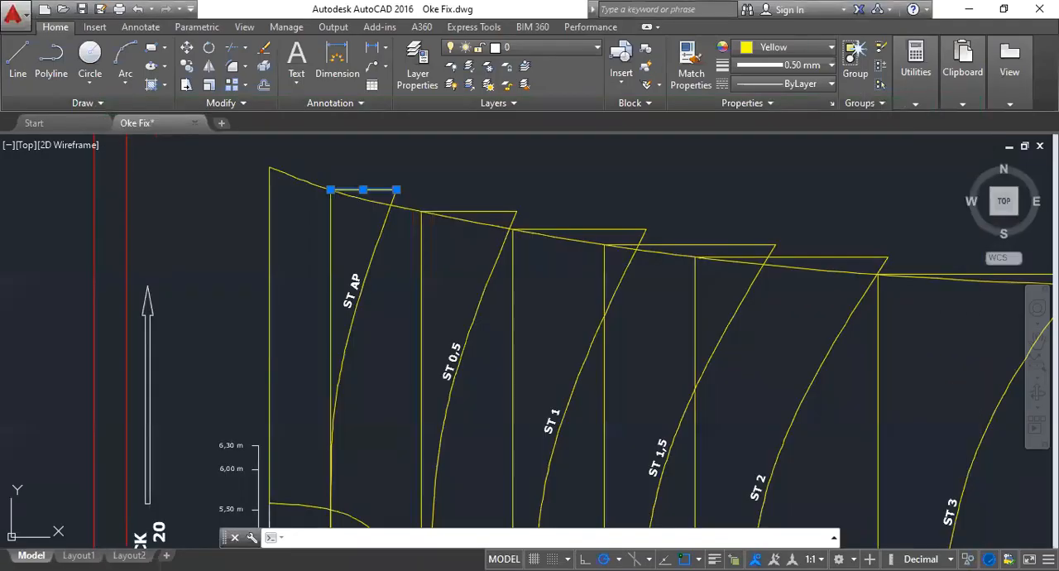
pyautogui.hotkey('alt', 'Tab')
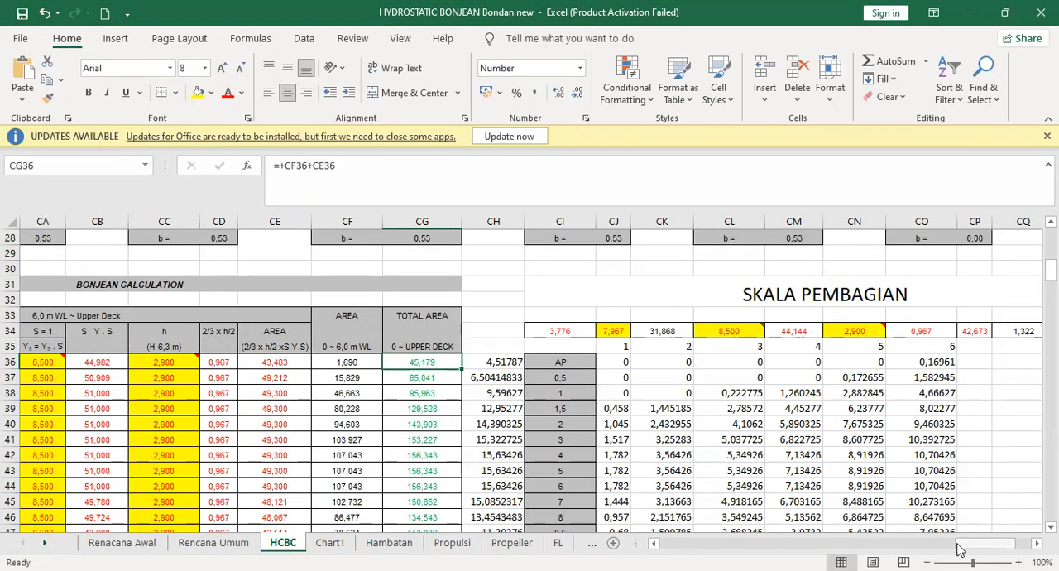
pyautogui.moveTo(960, 549); pyautogui.dragTo(938, 549)
pyautogui.click(90, 361)
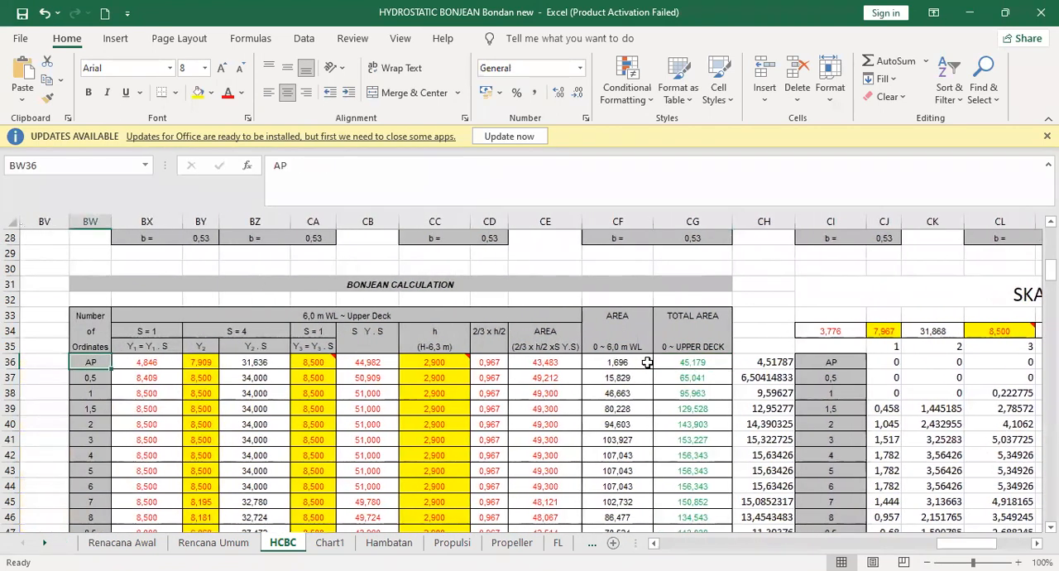
pyautogui.click(691, 362)
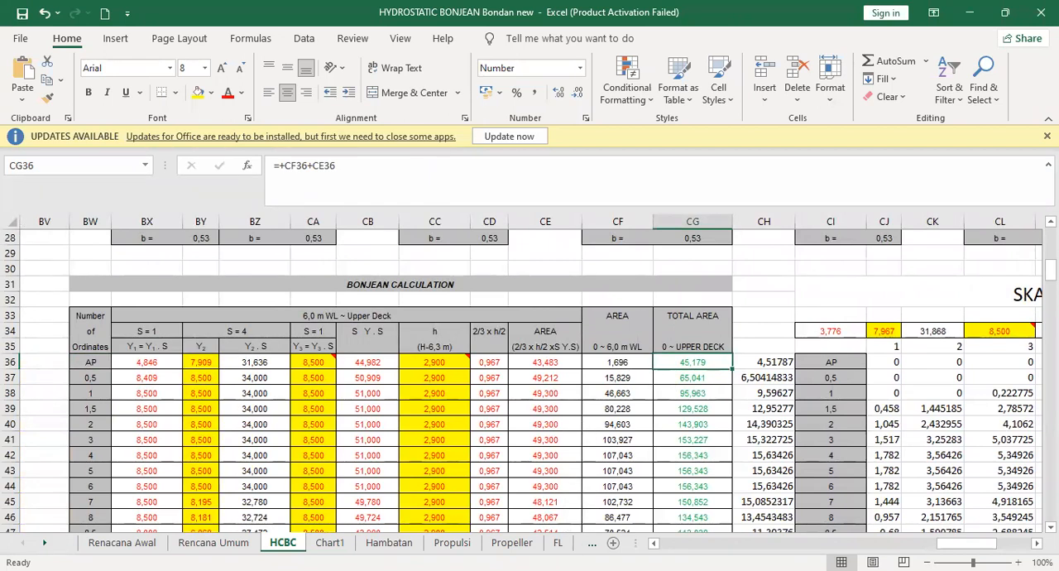
# - Switch back to AutoCAD and draw a horizontal line 45.179 units long from the top of station AP's vertical line
pyautogui.hotkey('alt', 'Tab')
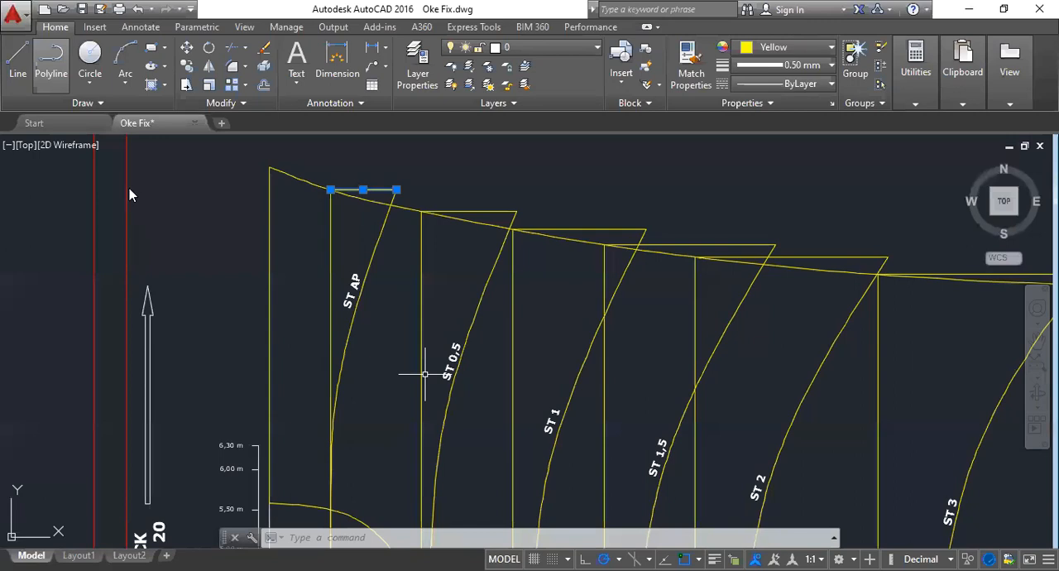
pyautogui.click(23, 73)
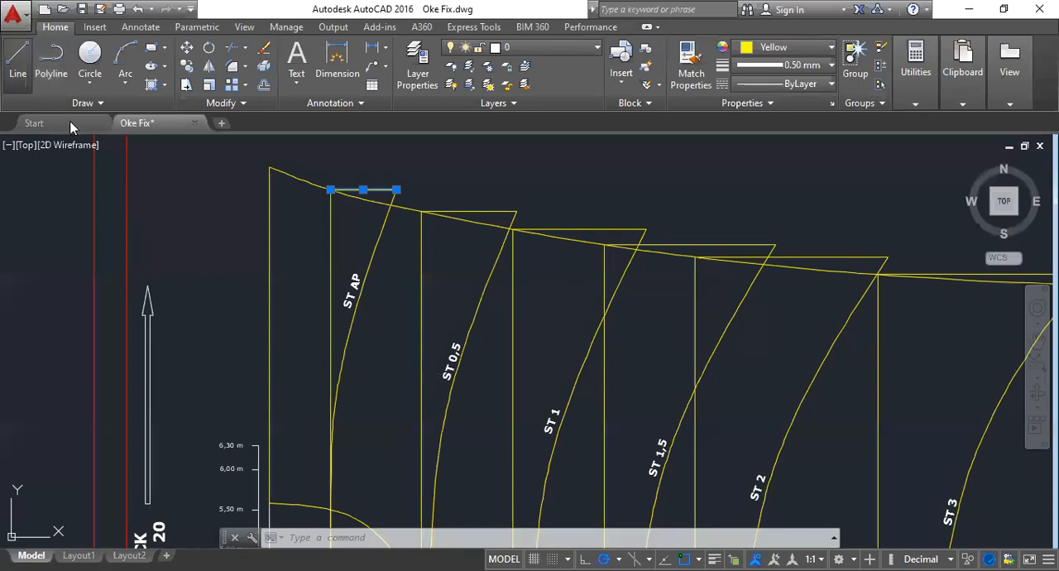
pyautogui.click(331, 189)
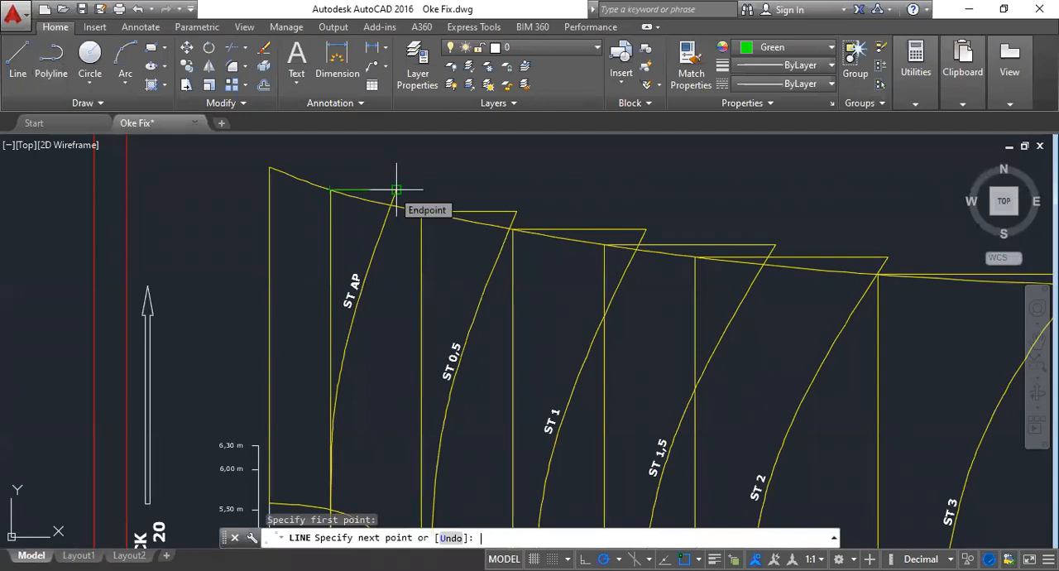
pyautogui.write('45.179')
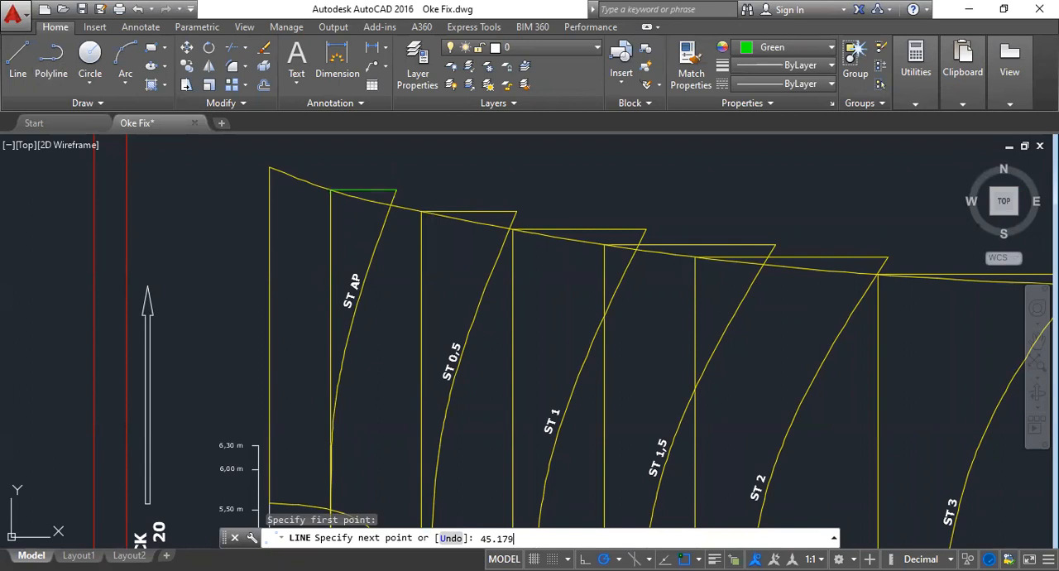
pyautogui.press('Return')
pyautogui.scroll(-6, 383, 304)
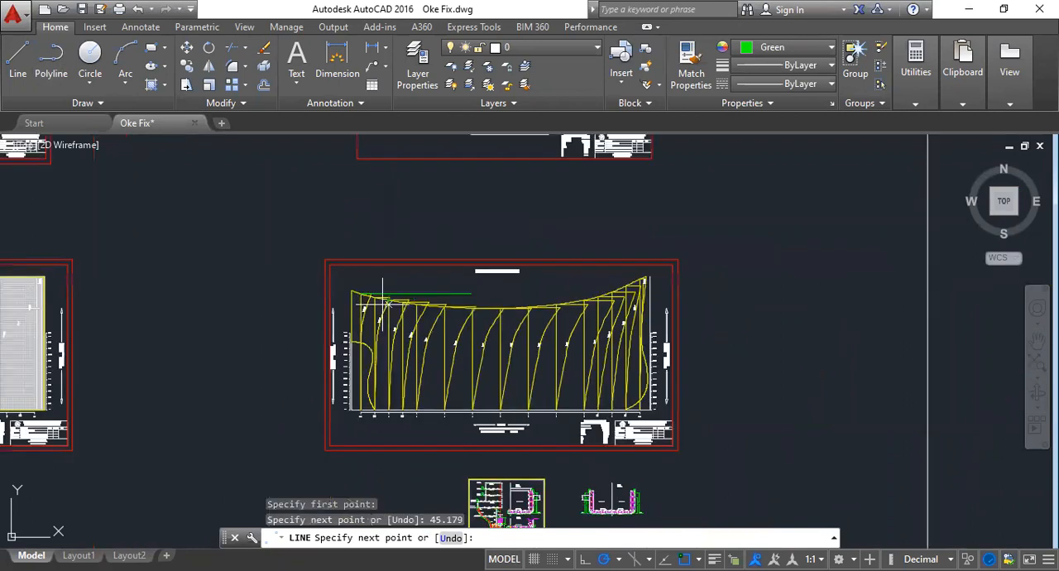
# - Compare the new green line with the existing station curves, undo the line, and end the Line command
pyautogui.scroll(7, 383, 304)
pyautogui.moveTo(593, 331); pyautogui.dragTo(599, 235, button='middle')
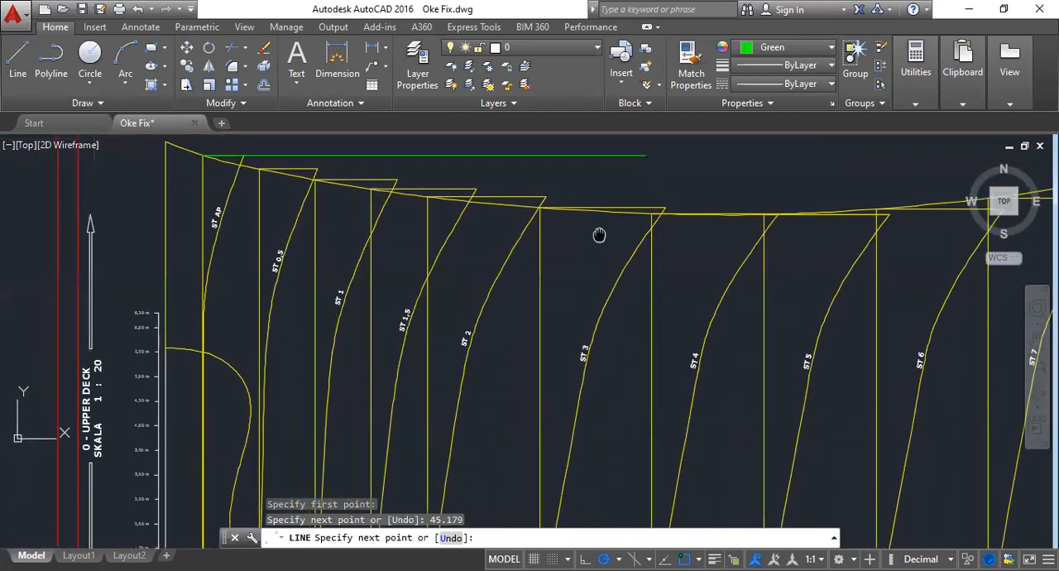
pyautogui.scroll(-2, 570, 202)
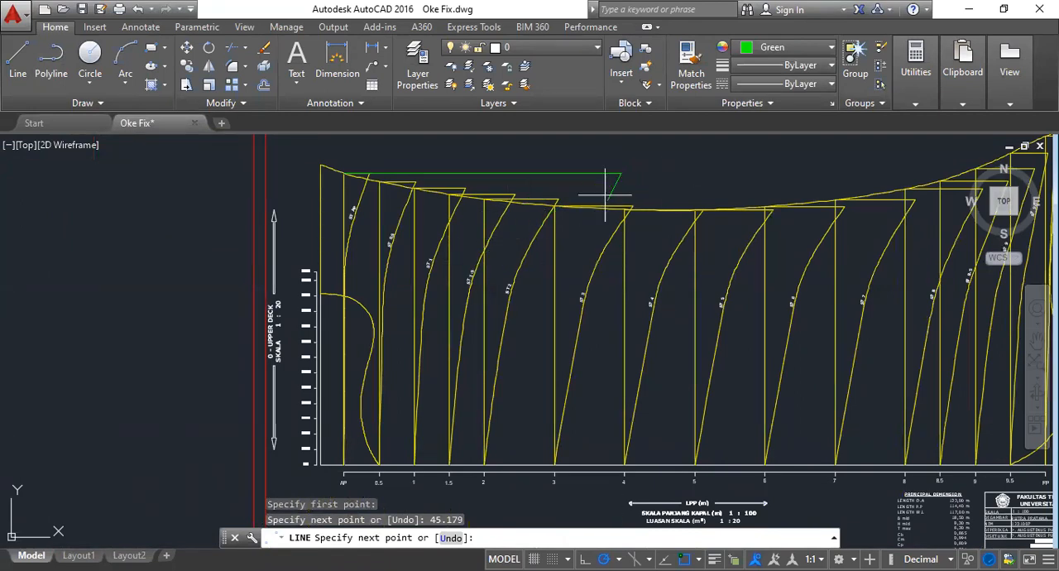
pyautogui.moveTo(411, 189); pyautogui.dragTo(289, 203, button='middle')
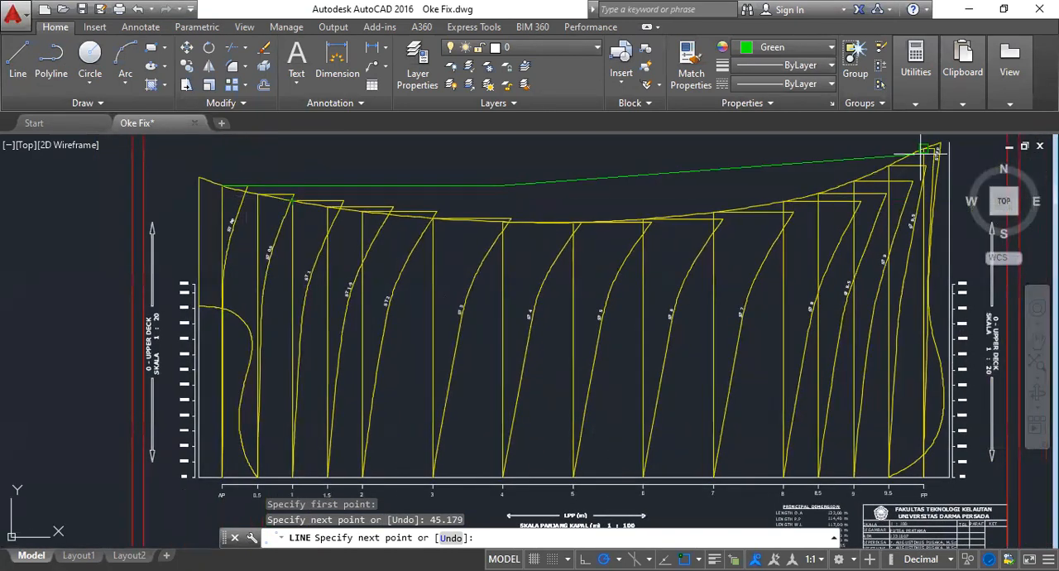
pyautogui.moveTo(905, 171); pyautogui.dragTo(872, 192, button='middle')
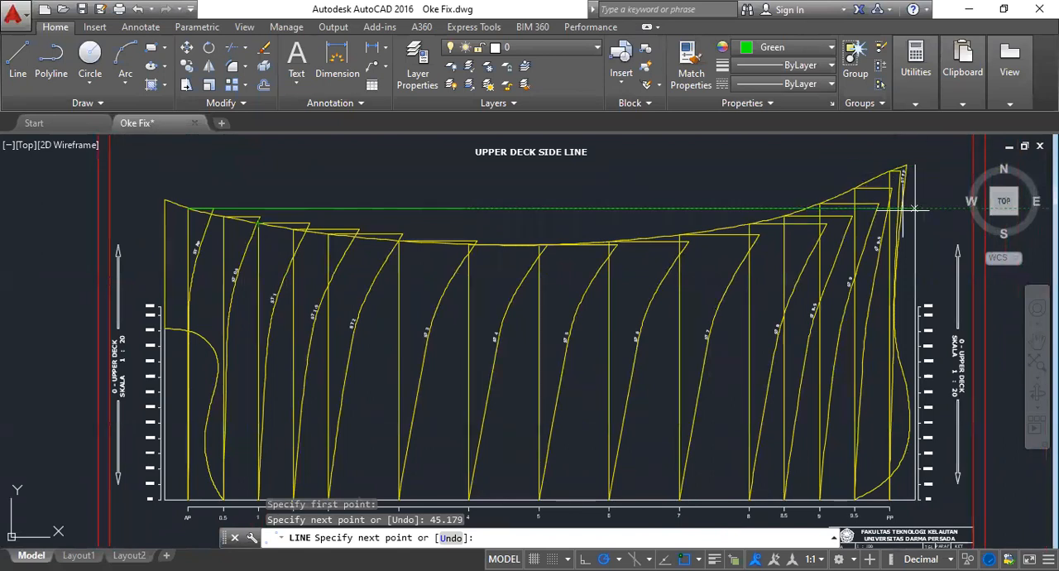
pyautogui.hotkey('ctrl', 'z')
pyautogui.scroll(6, 219, 211)
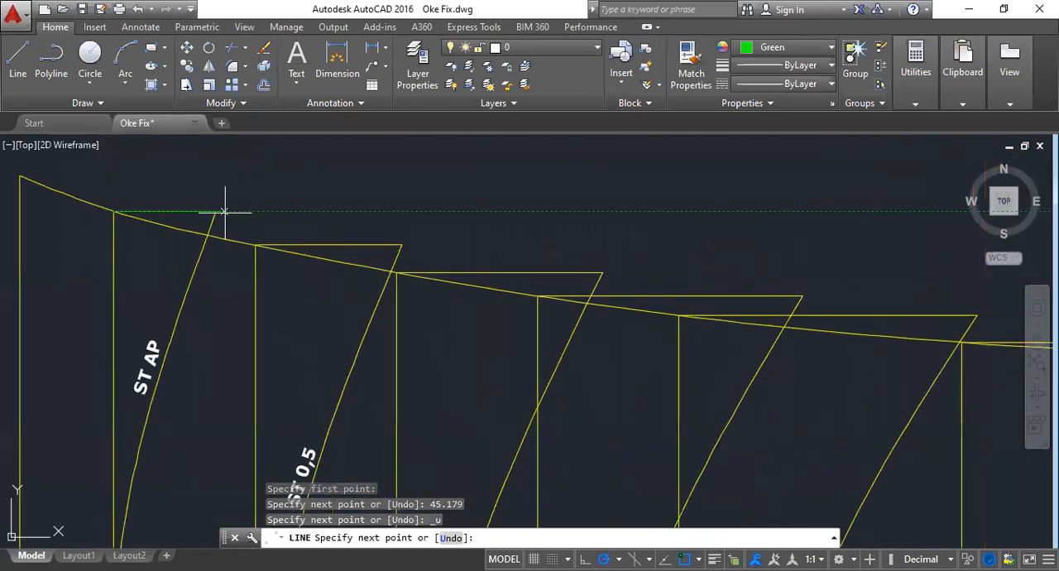
pyautogui.press('Escape')
pyautogui.scroll(2, 231, 214)
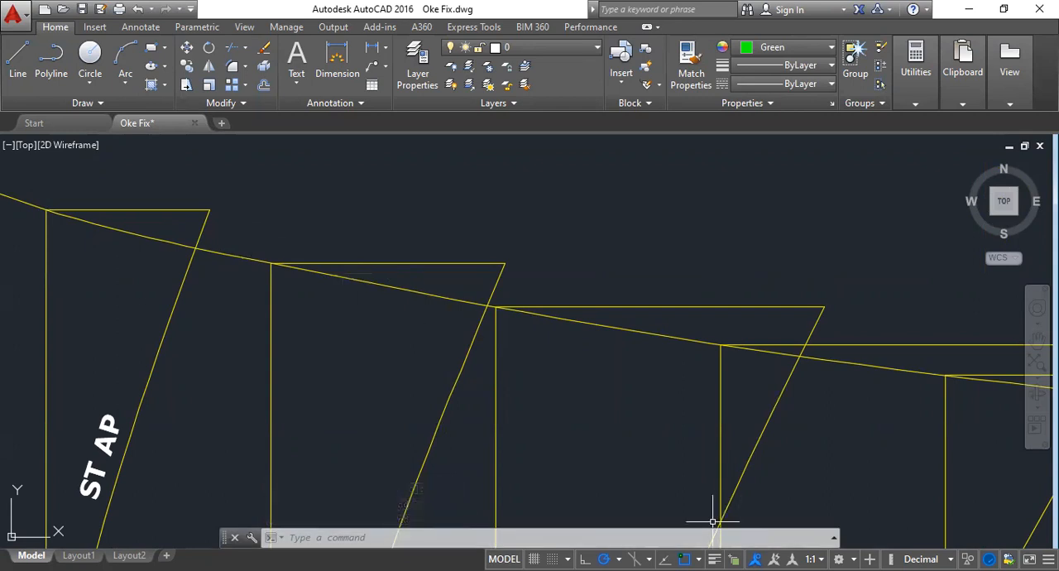
# - Switch to the Excel Bonjean calculation and inspect the SKALA PEMBAGIAN table, including station FP's formula in cell CO50
pyautogui.hotkey('alt', 'Tab')
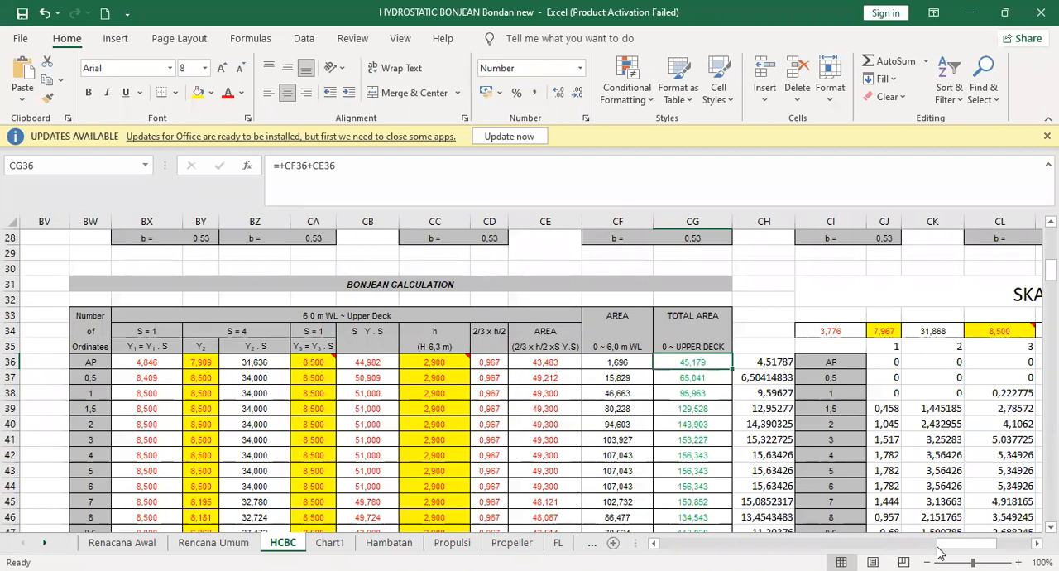
pyautogui.moveTo(943, 546); pyautogui.dragTo(969, 549)
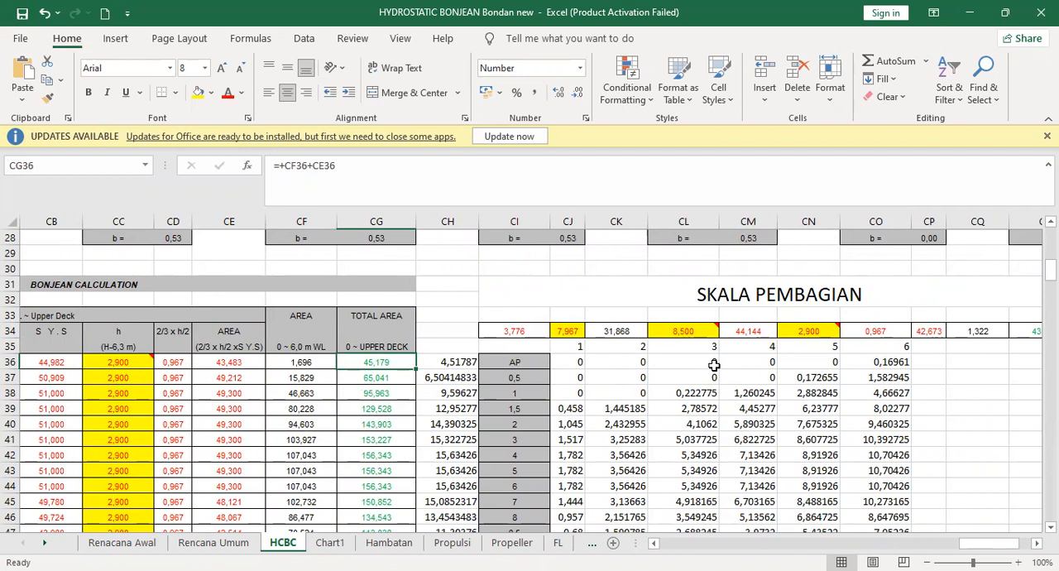
pyautogui.click(883, 364)
pyautogui.hotkey('ctrl', 'Down')
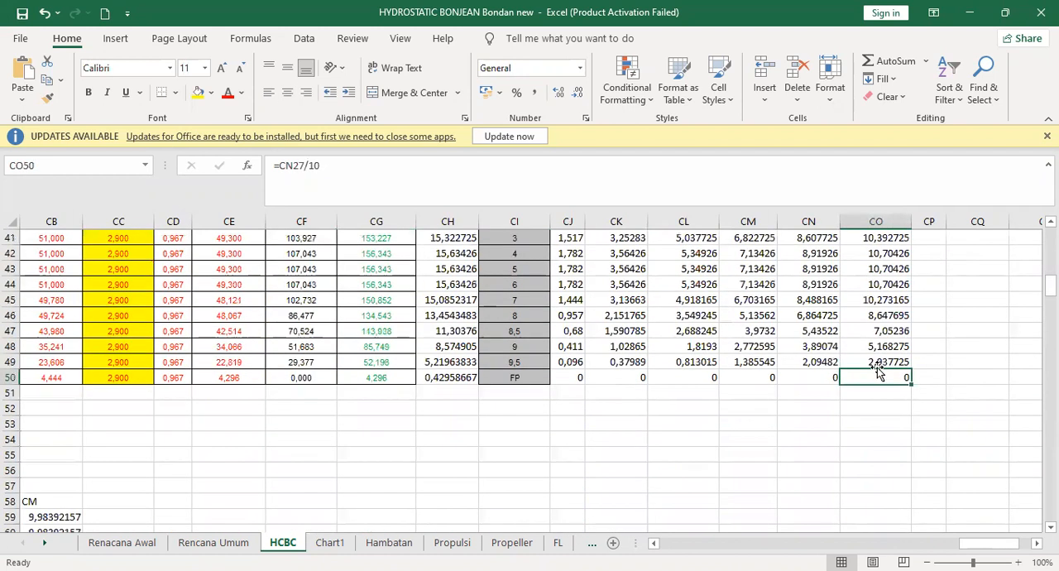
pyautogui.doubleClick(889, 376)
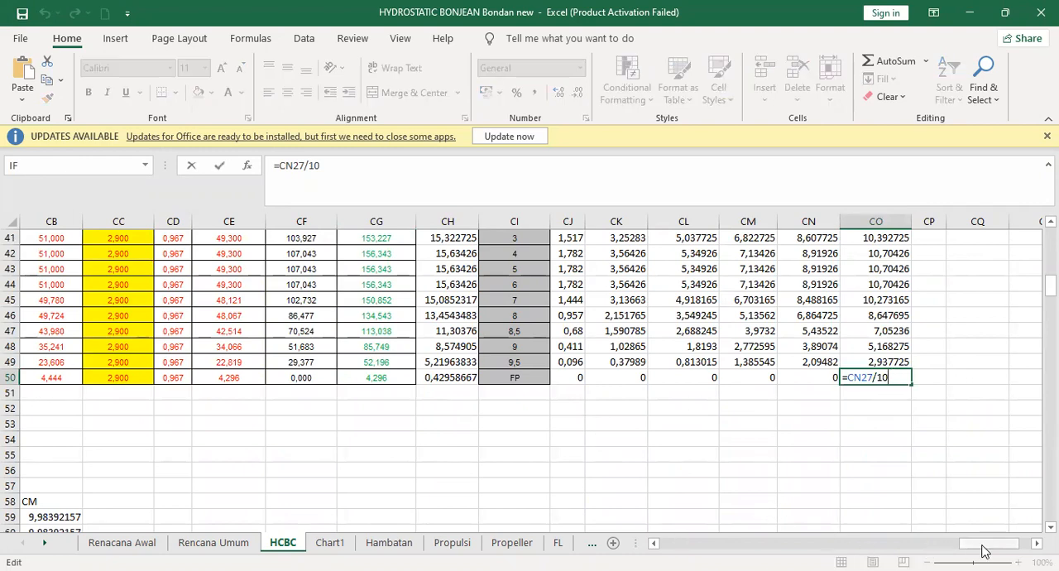
pyautogui.moveTo(984, 551); pyautogui.dragTo(966, 551)
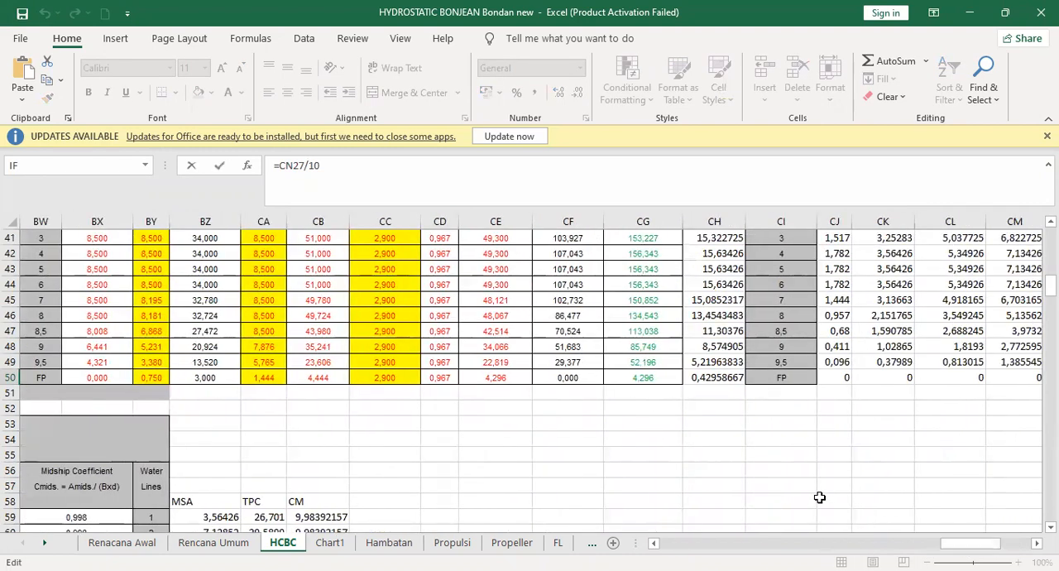
pyautogui.scroll(8, 819, 496)
pyautogui.press('Escape')
pyautogui.scroll(-5, 819, 496)
pyautogui.scroll(6, 819, 496)
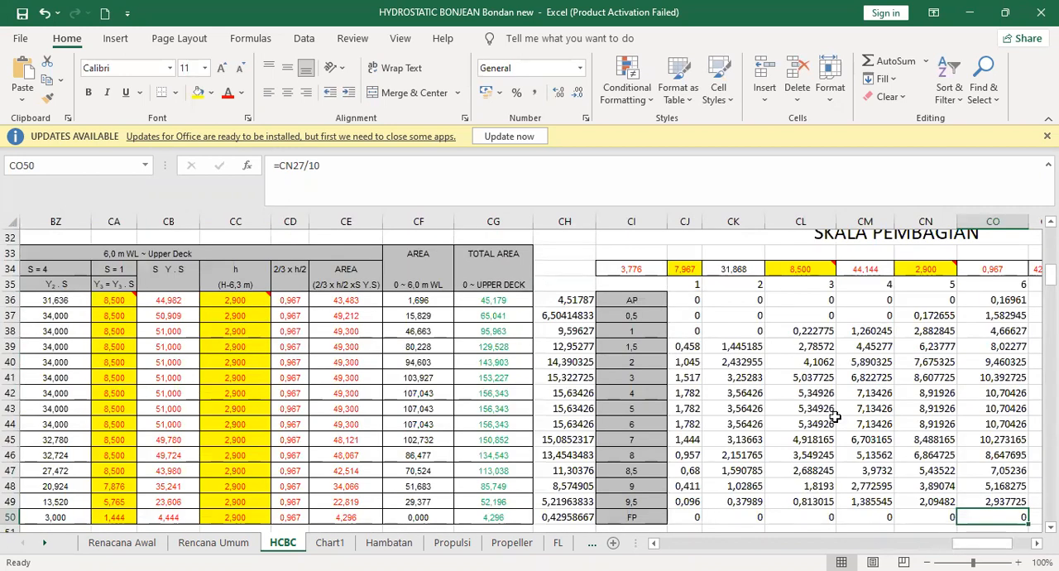
# - Examine the scaled area formulas for station AP at waterlines 1 and 2 in cells CJ36 and CK36
pyautogui.click(691, 303)
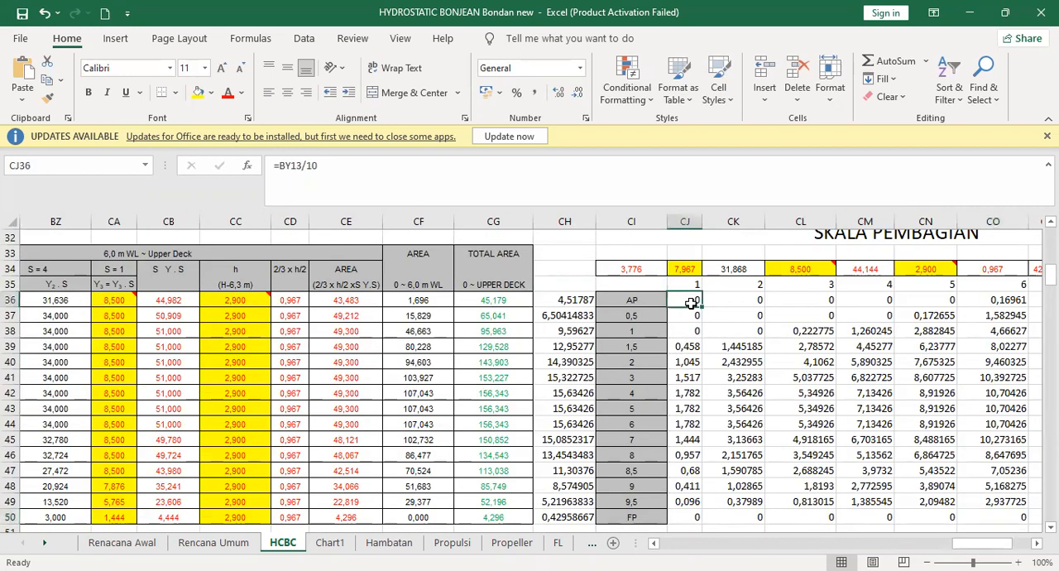
pyautogui.click(693, 331)
pyautogui.click(693, 315)
pyautogui.click(693, 299)
pyautogui.click(755, 301)
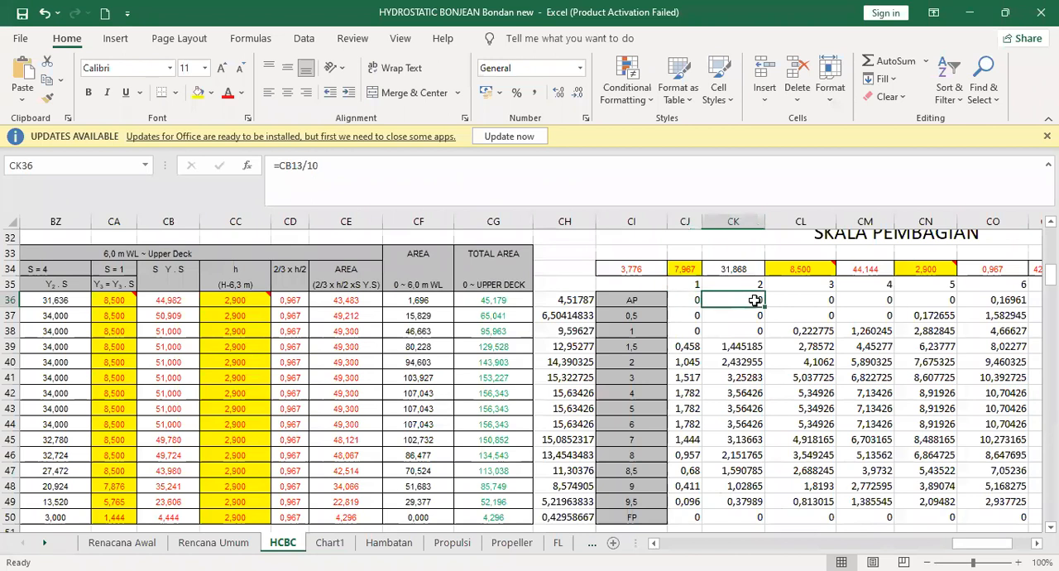
pyautogui.click(689, 298)
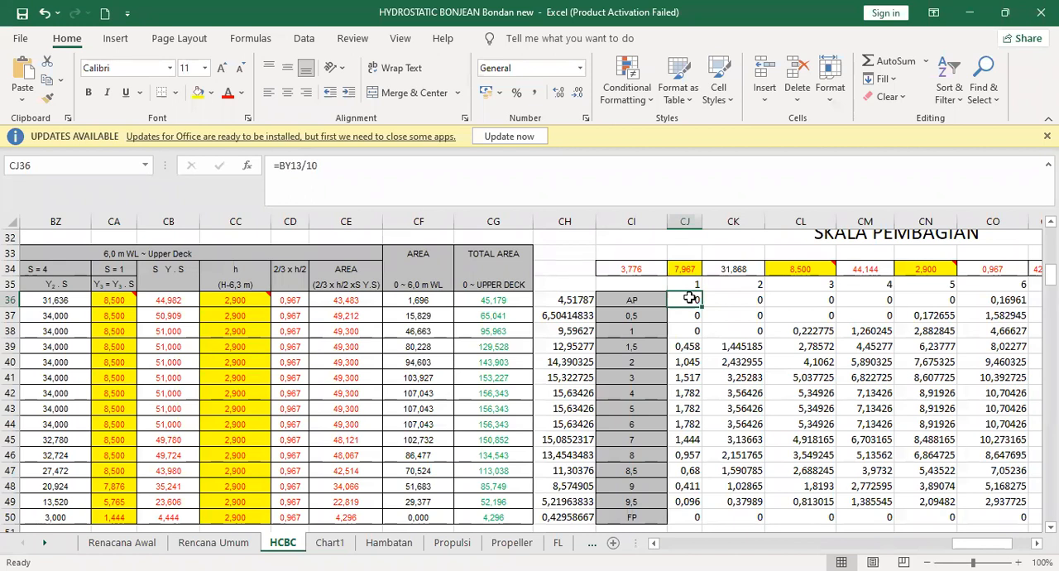
# - Fill station AP's row CI36:CO36 in the SKALA PEMBAGIAN table with yellow and select cell CJ36
pyautogui.moveTo(638, 300); pyautogui.dragTo(1017, 299)
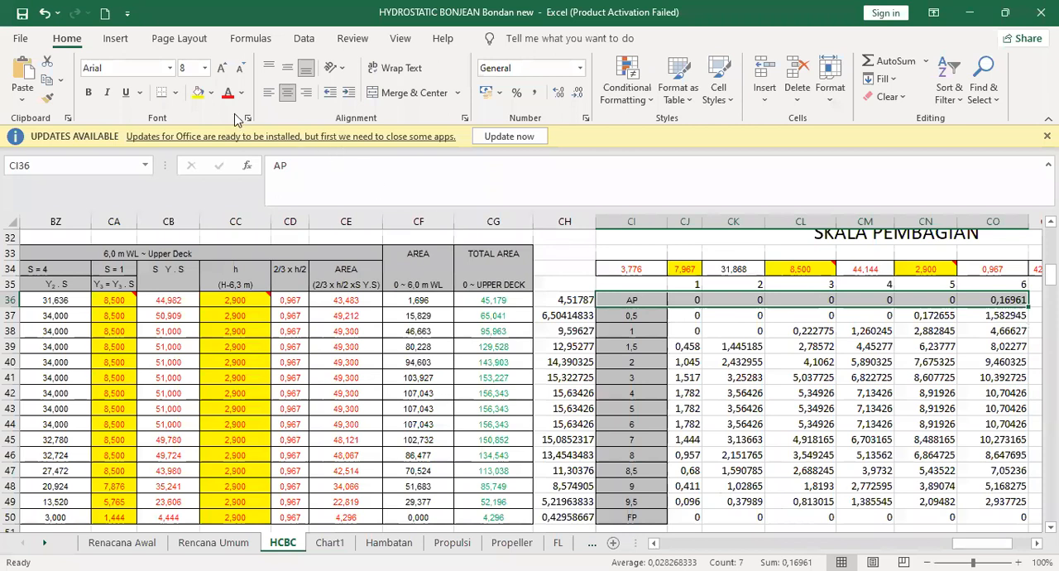
pyautogui.click(201, 96)
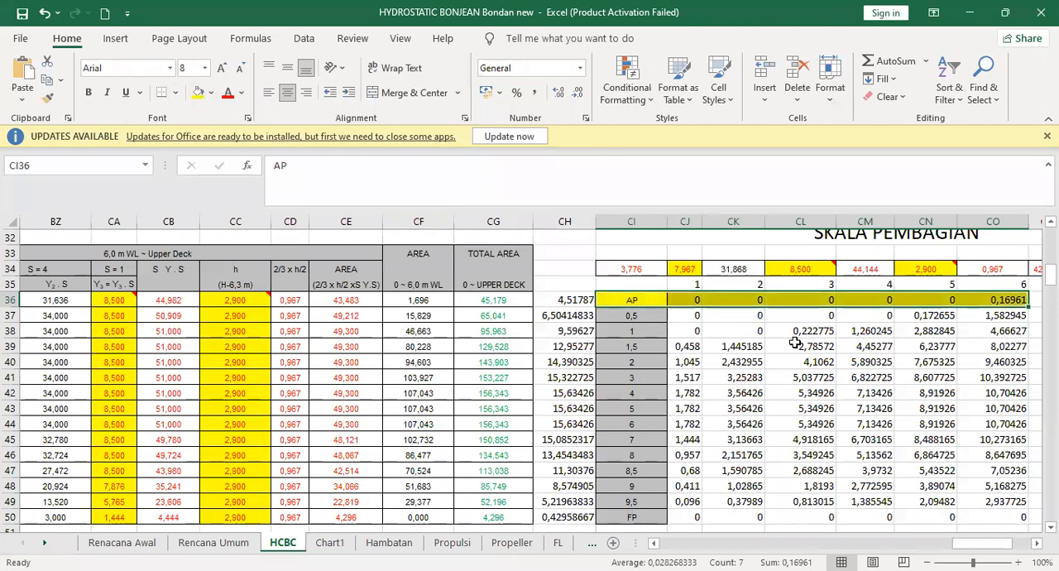
pyautogui.click(711, 330)
pyautogui.click(687, 298)
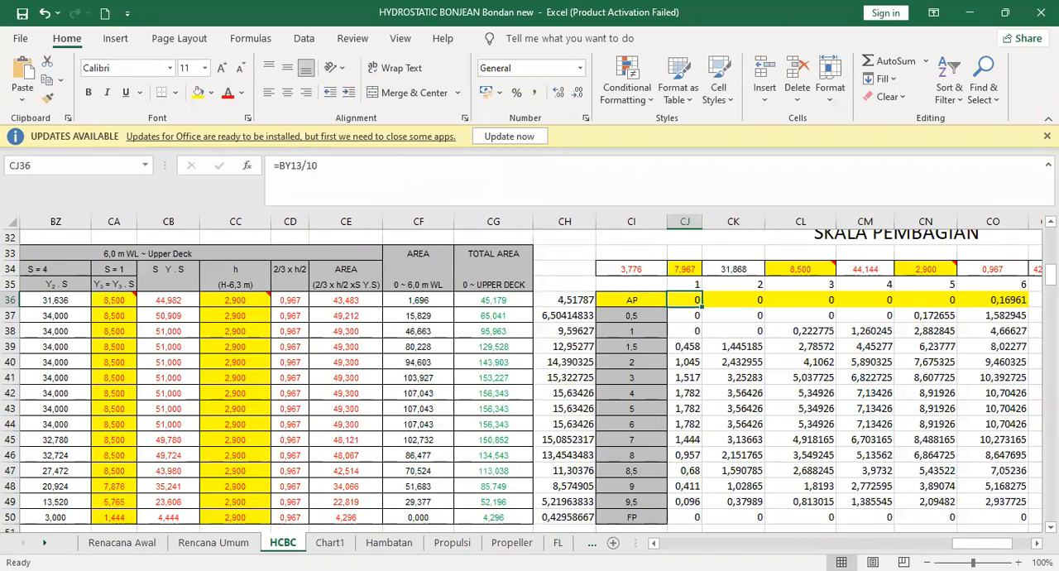
# - Switch to AutoCAD and draw a horizontal line at the 6,00 m height up to station AP's vertical line
pyautogui.hotkey('alt', 'Tab')
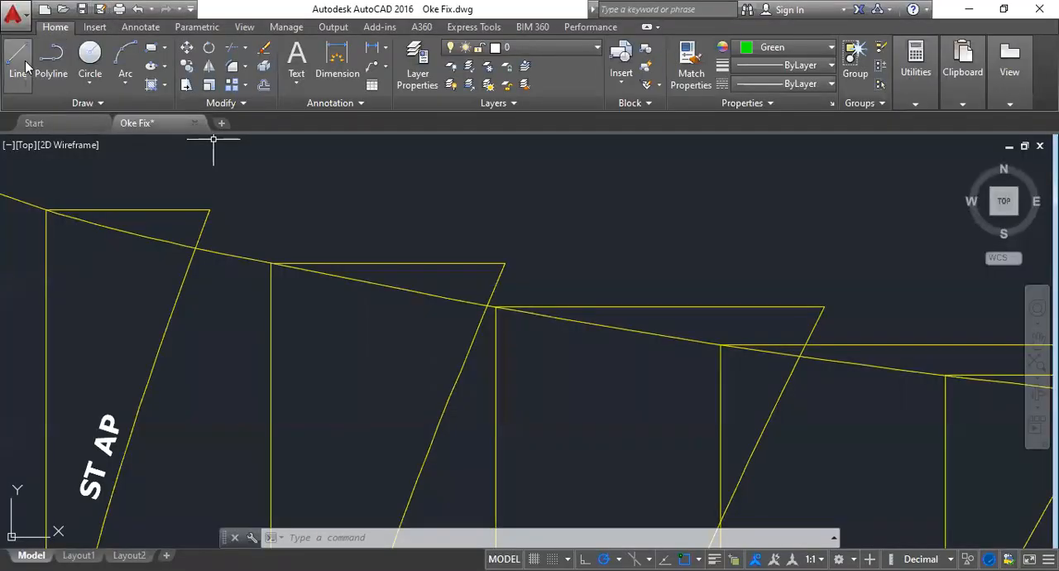
pyautogui.click(25, 66)
pyautogui.scroll(-2, 581, 174)
pyautogui.scroll(-1, 372, 364)
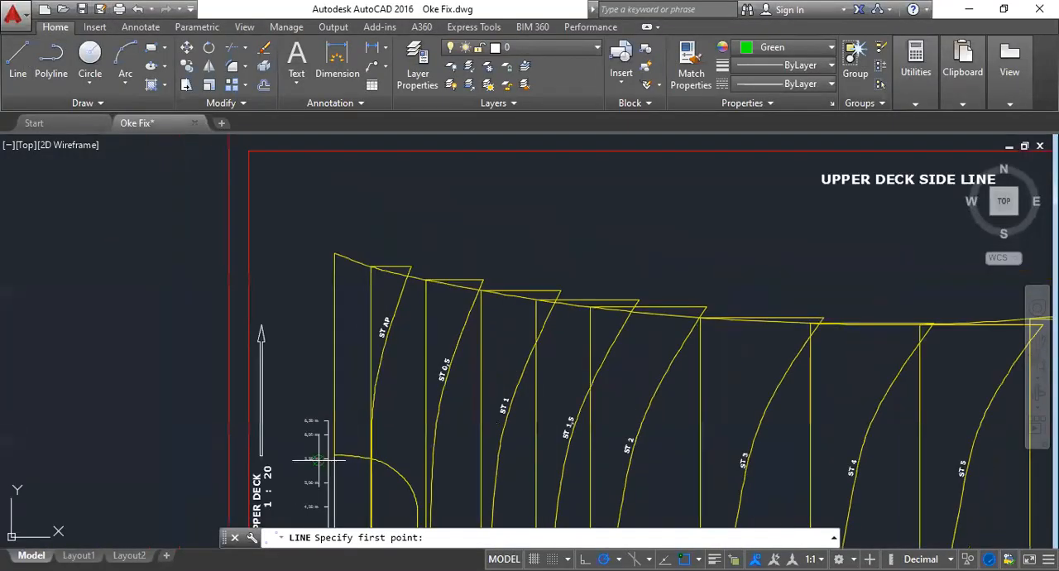
pyautogui.scroll(4, 318, 459)
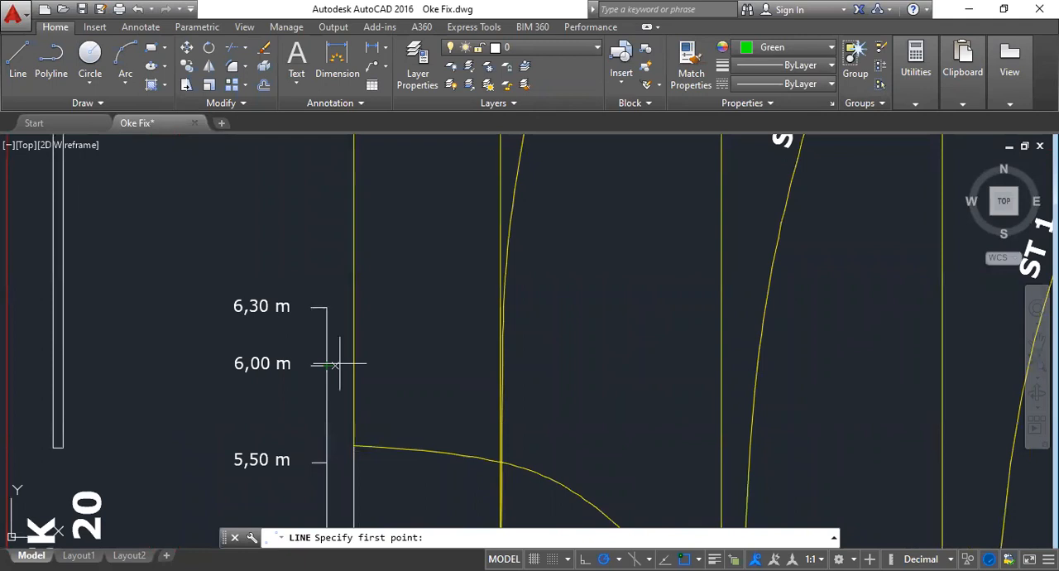
pyautogui.click(339, 363)
pyautogui.scroll(6, 496, 364)
pyautogui.click(528, 374)
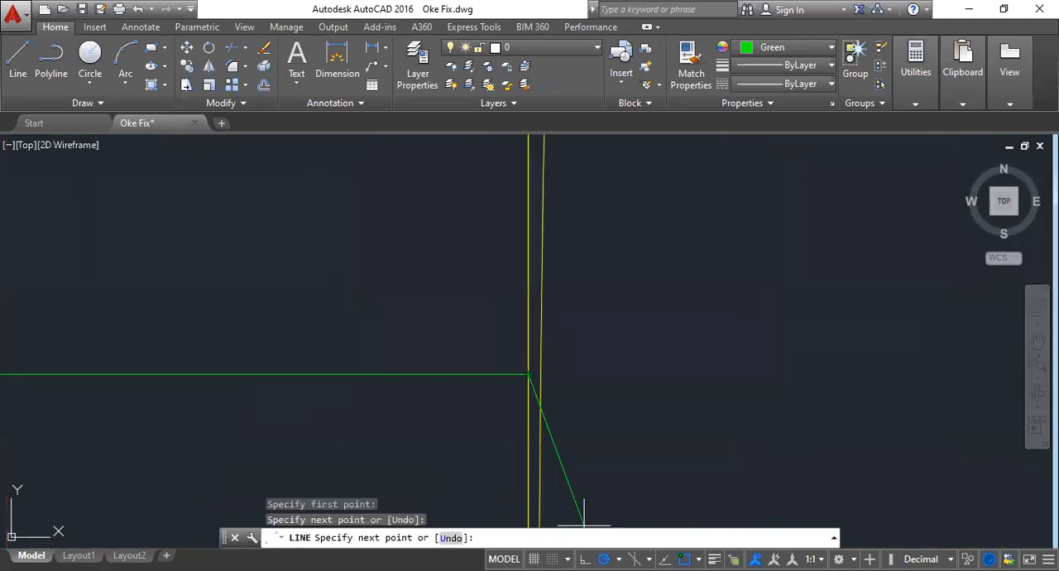
# - Look up station AP's waterline 6 value in Excel, extend the AutoCAD line 0.169 units horizontally past station AP, and end the command
pyautogui.hotkey('alt', 'Tab')
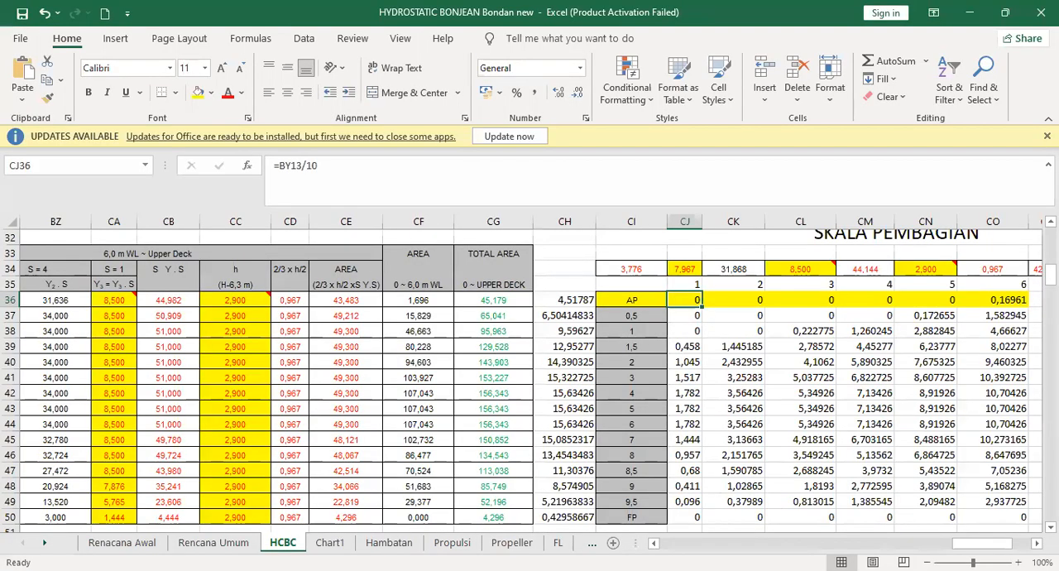
pyautogui.hotkey('alt', 'Tab')
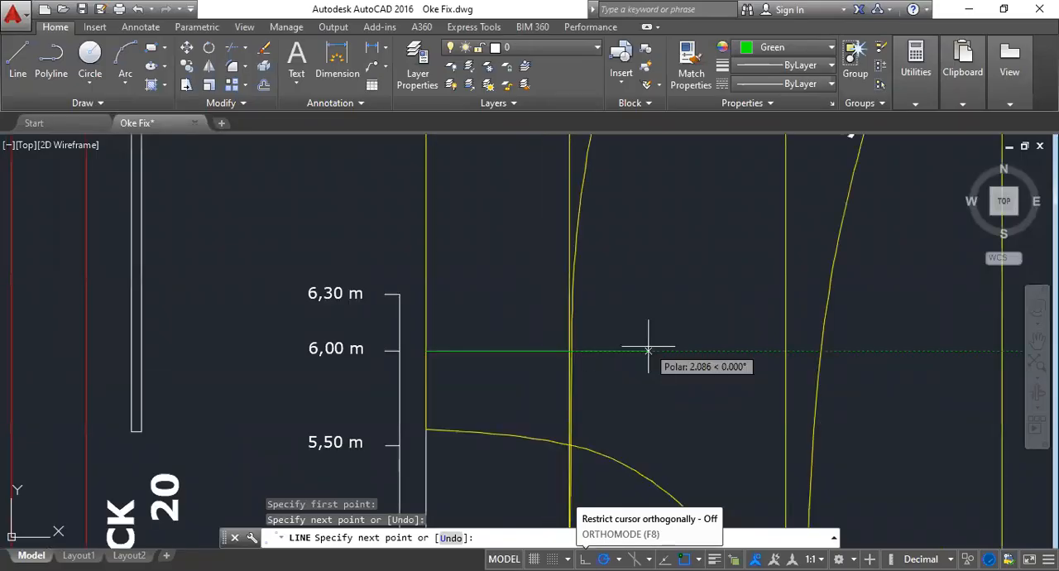
pyautogui.write('0.169')
pyautogui.press('space')
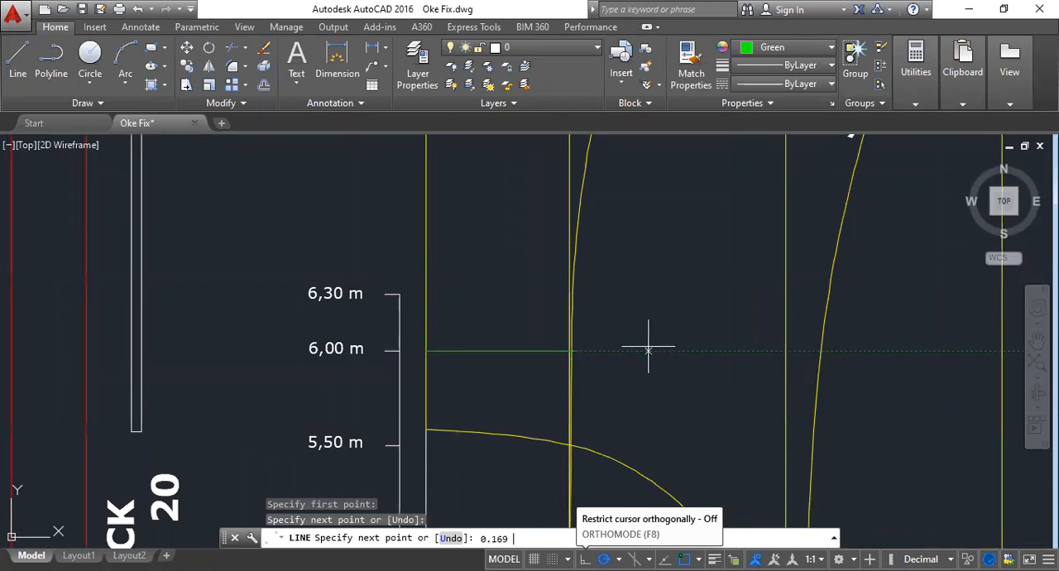
pyautogui.press('Return')
pyautogui.scroll(8, 579, 356)
pyautogui.click(605, 376)
pyautogui.scroll(-6, 578, 320)
pyautogui.press('Escape')
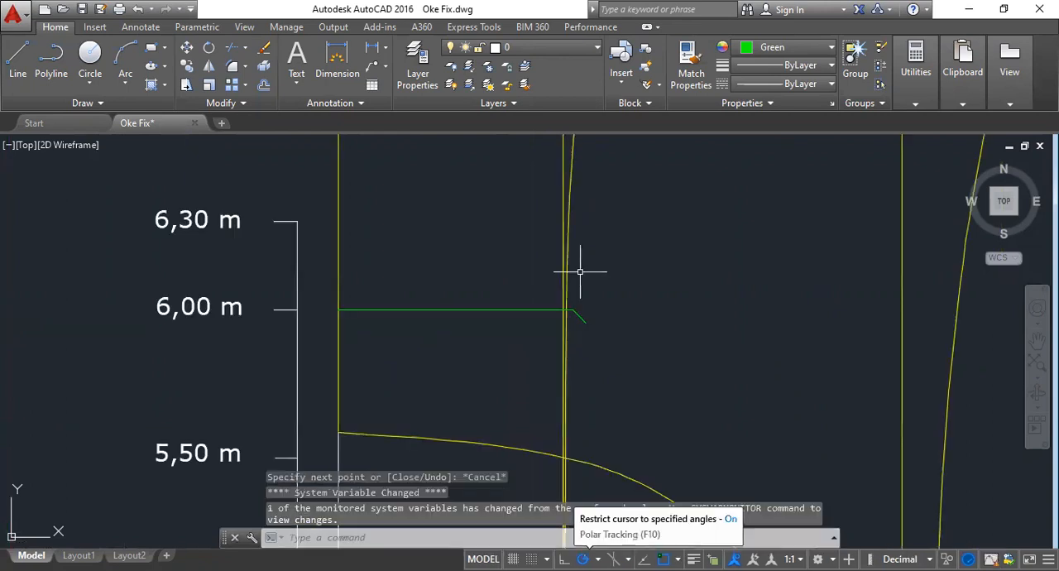
# - Erase the existing yellow ST AP area curve beside station AP's vertical line
pyautogui.scroll(-2, 546, 314)
pyautogui.moveTo(520, 355)
pyautogui.mouseDown(button='middle')
pyautogui.moveTo(490, 166)
pyautogui.moveTo(496, 352)
pyautogui.moveTo(487, 481)
pyautogui.mouseUp(button='middle')
pyautogui.click(537, 269)
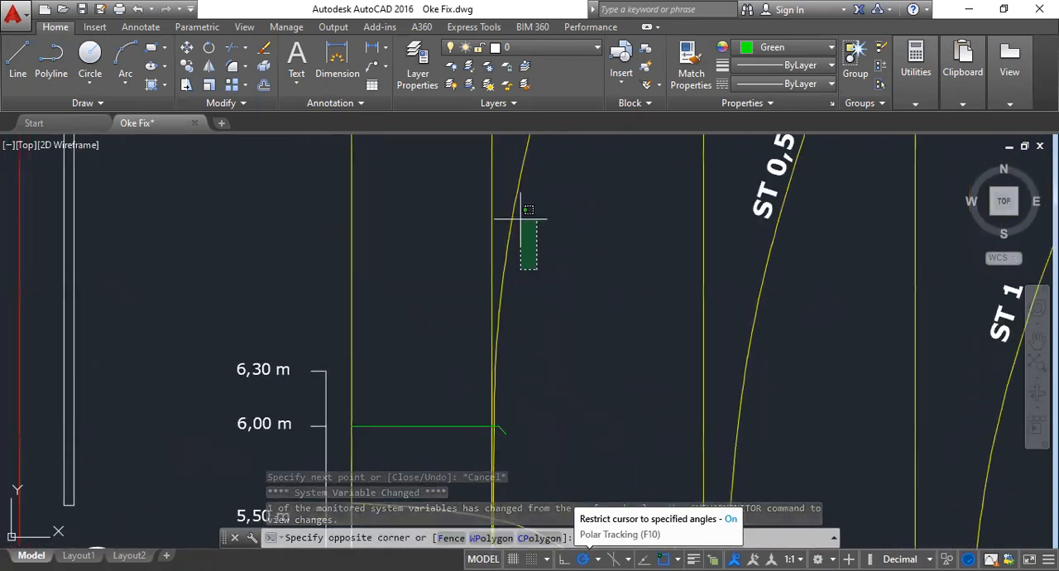
pyautogui.click(528, 210)
pyautogui.press('Delete')
pyautogui.press('F8')
pyautogui.moveTo(493, 428); pyautogui.dragTo(496, 307, button='middle')
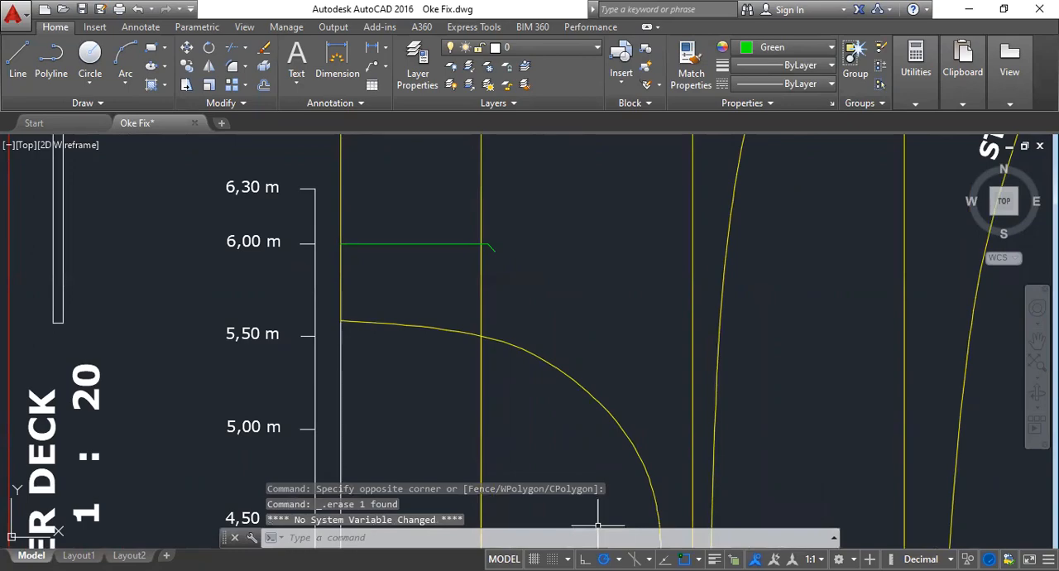
# - Switch to Excel, enter =CG36/10 in cell CP36 for station AP's scaled total area, and select cell CJ36
pyautogui.hotkey('alt', 'Tab')
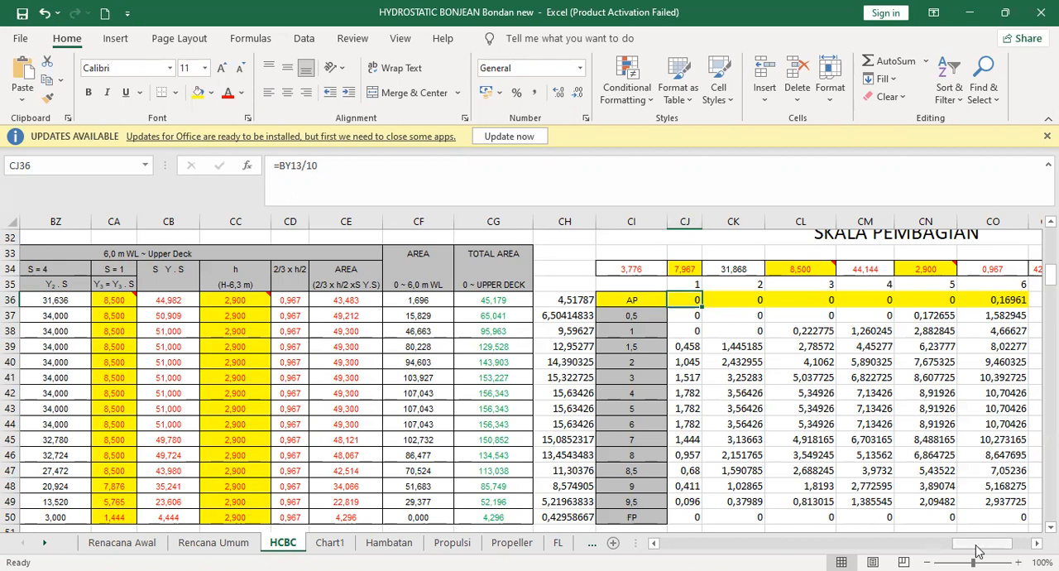
pyautogui.moveTo(979, 552); pyautogui.dragTo(987, 550)
pyautogui.click(930, 297)
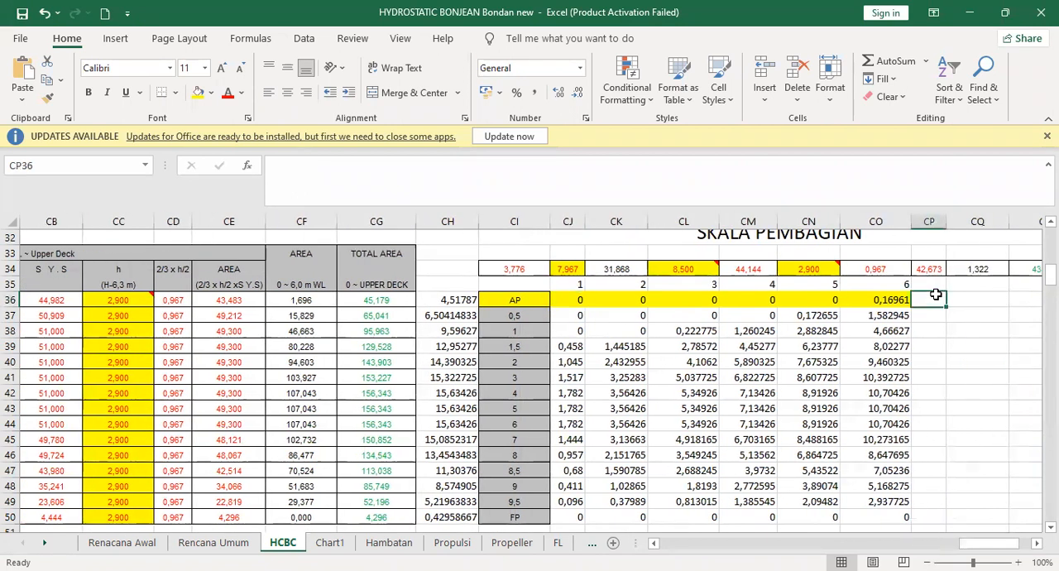
pyautogui.write('=')
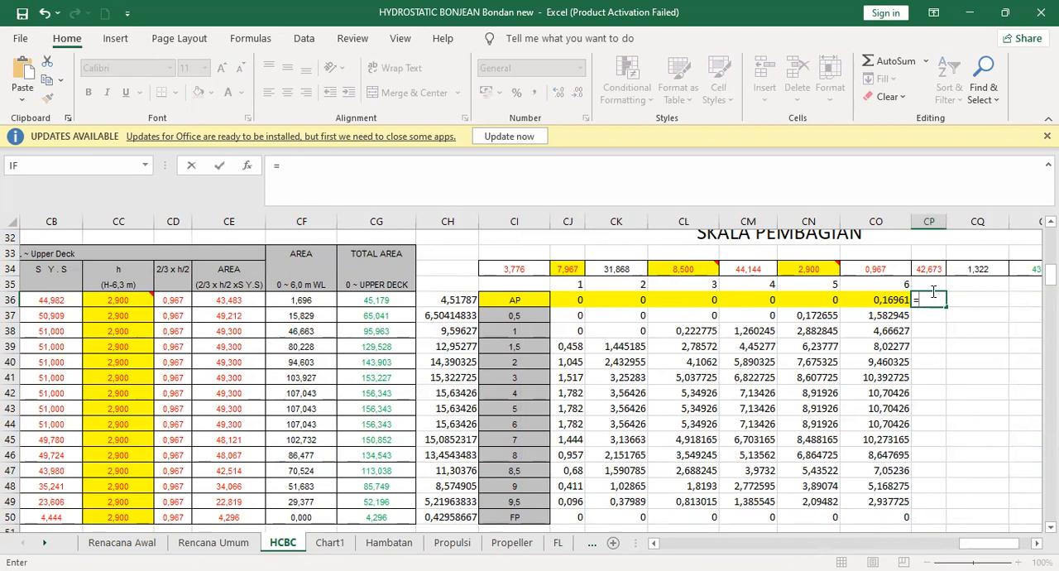
pyautogui.click(394, 298)
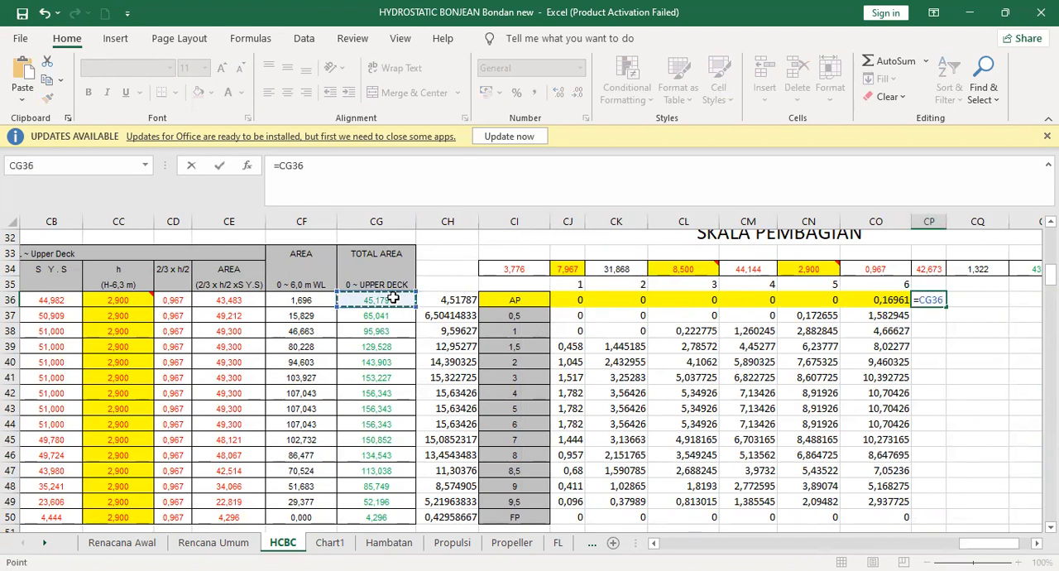
pyautogui.write('/10')
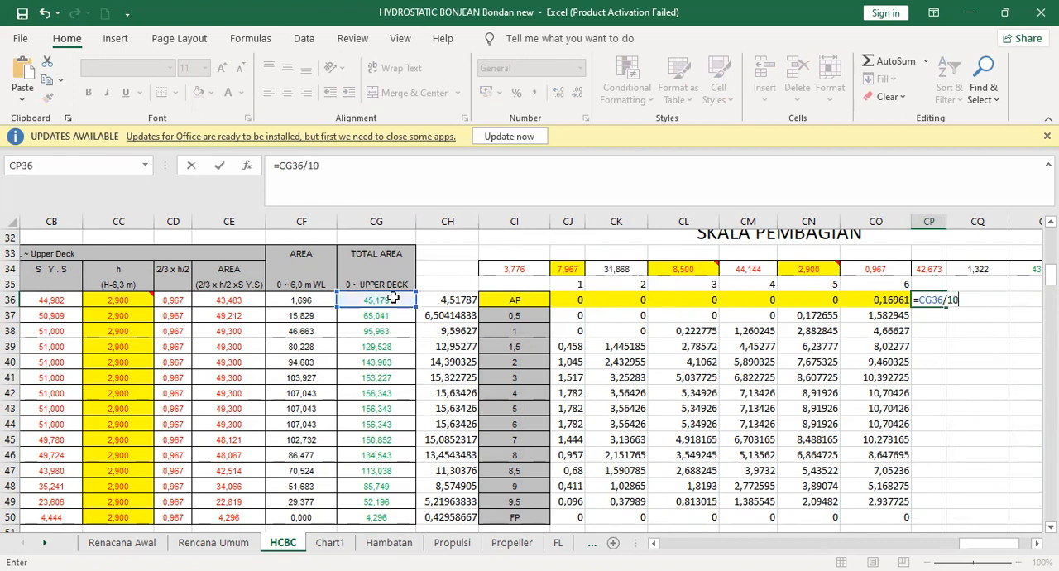
pyautogui.press('Return')
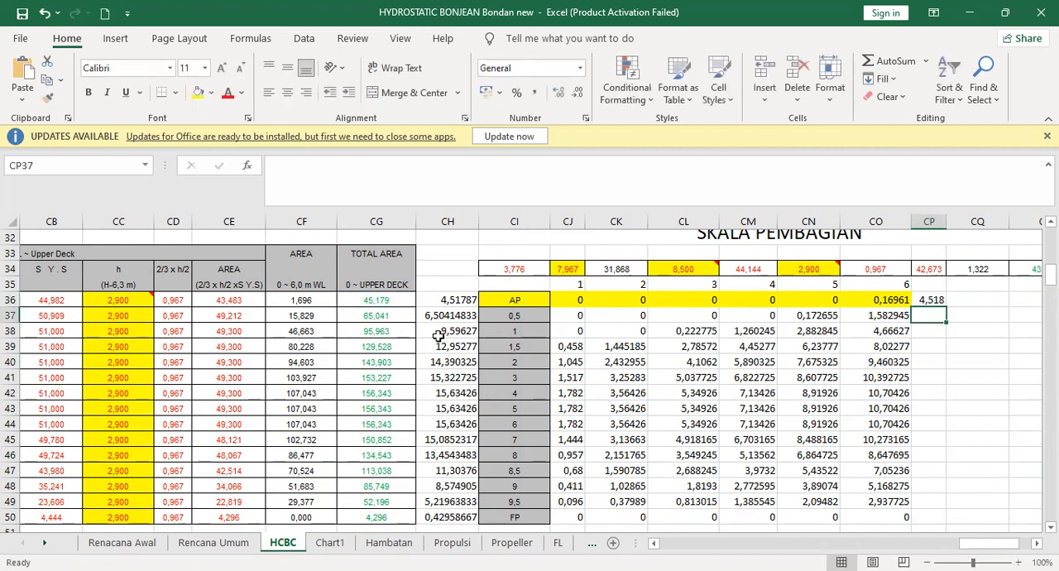
pyautogui.click(577, 302)
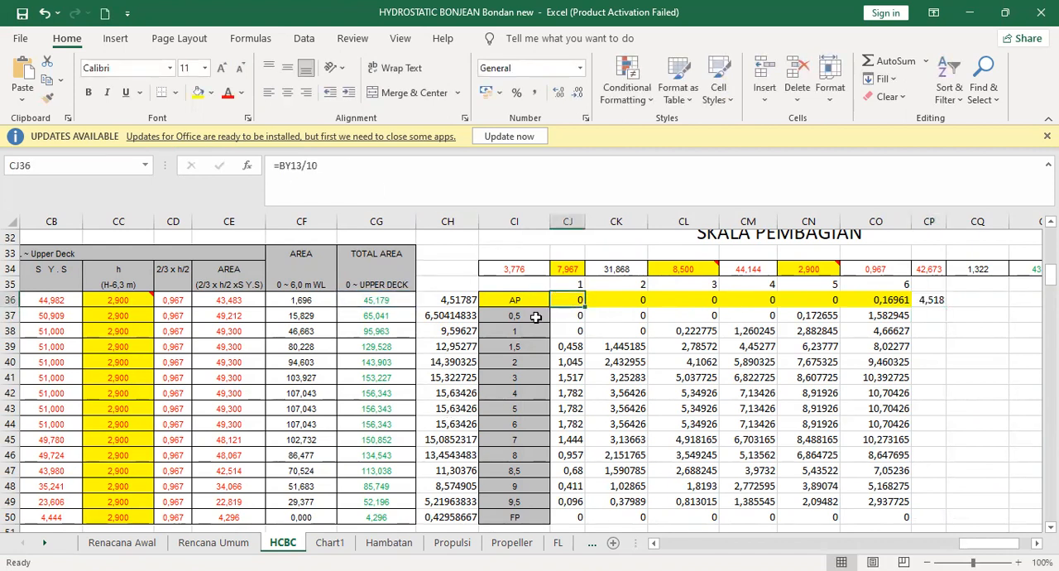
# - Fill the =CG36/10 formula from CP36 down to CP50 for all stations and reselect station AP's value in CP36
pyautogui.click(938, 302)
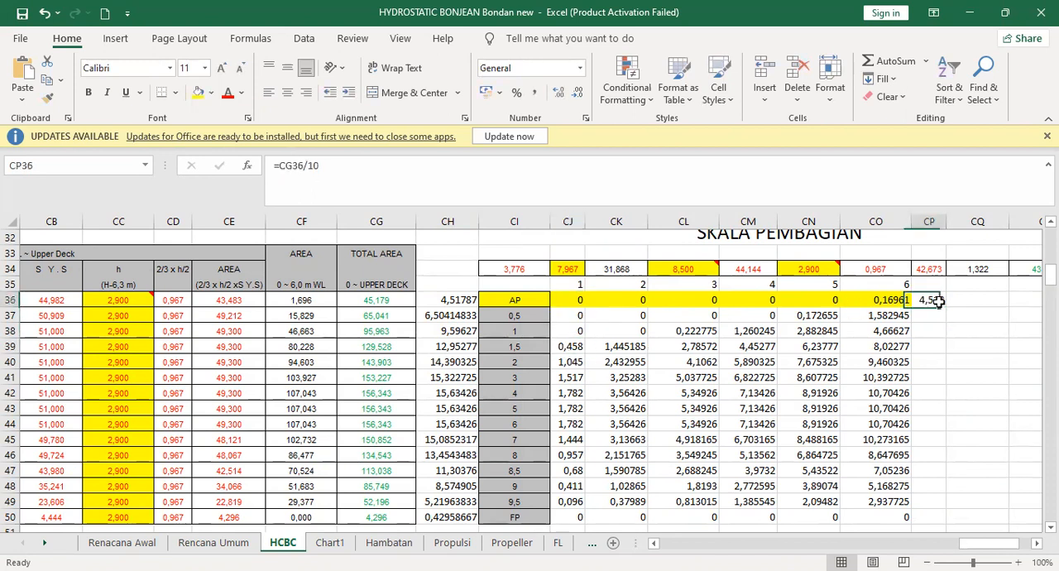
pyautogui.moveTo(945, 307); pyautogui.dragTo(942, 523)
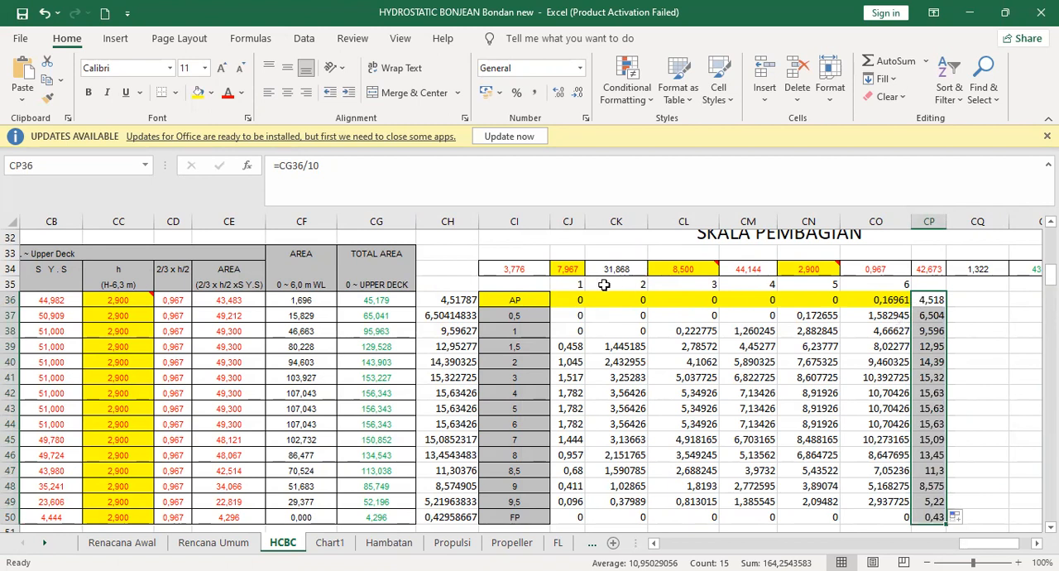
pyautogui.click(933, 315)
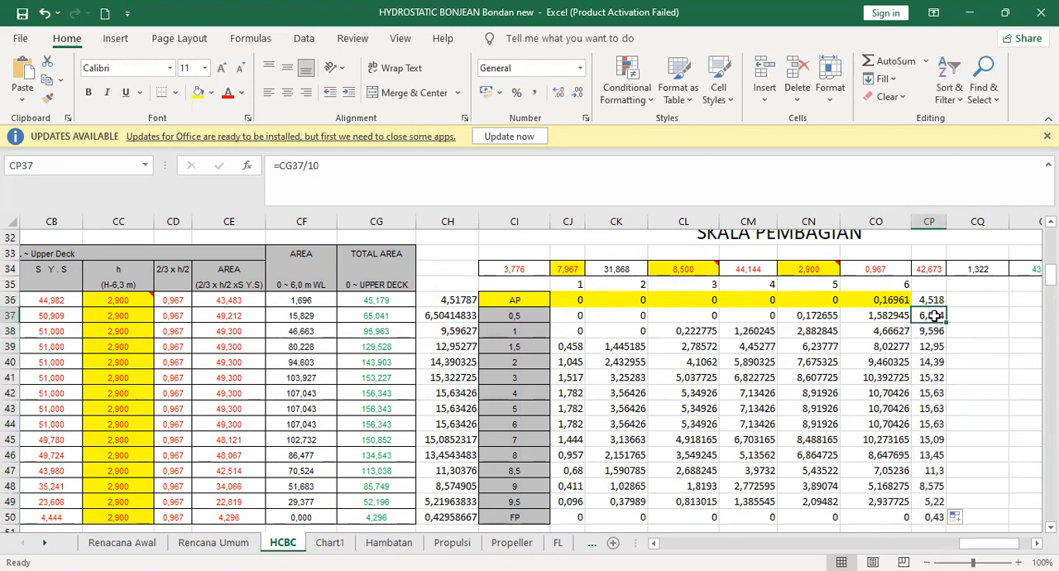
pyautogui.click(933, 302)
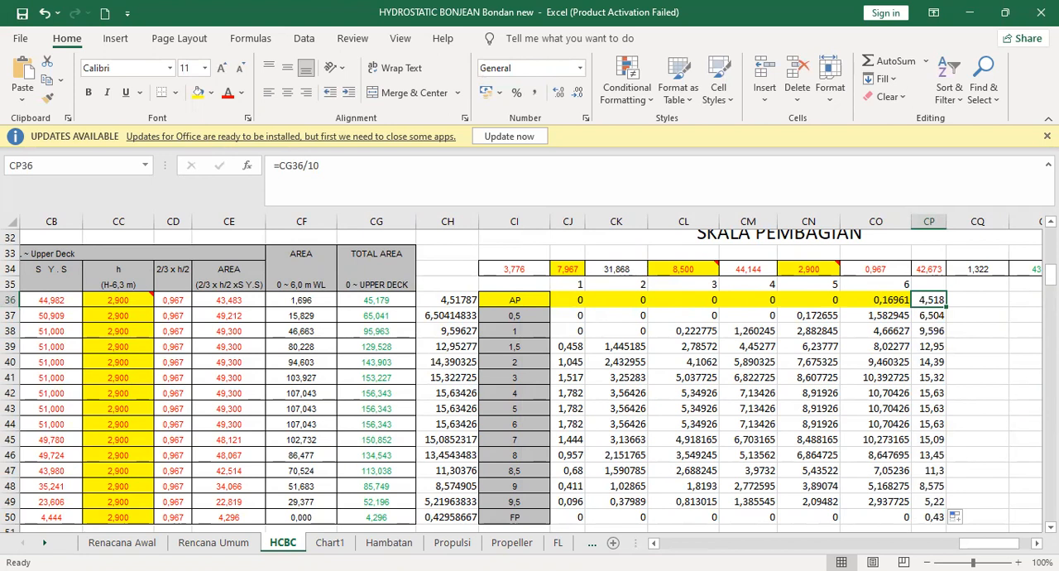
# - Switch to AutoCAD and erase the yellow horizontal line at the upper end of station AP's vertical line
pyautogui.hotkey('alt', 'Tab')
pyautogui.click(22, 71)
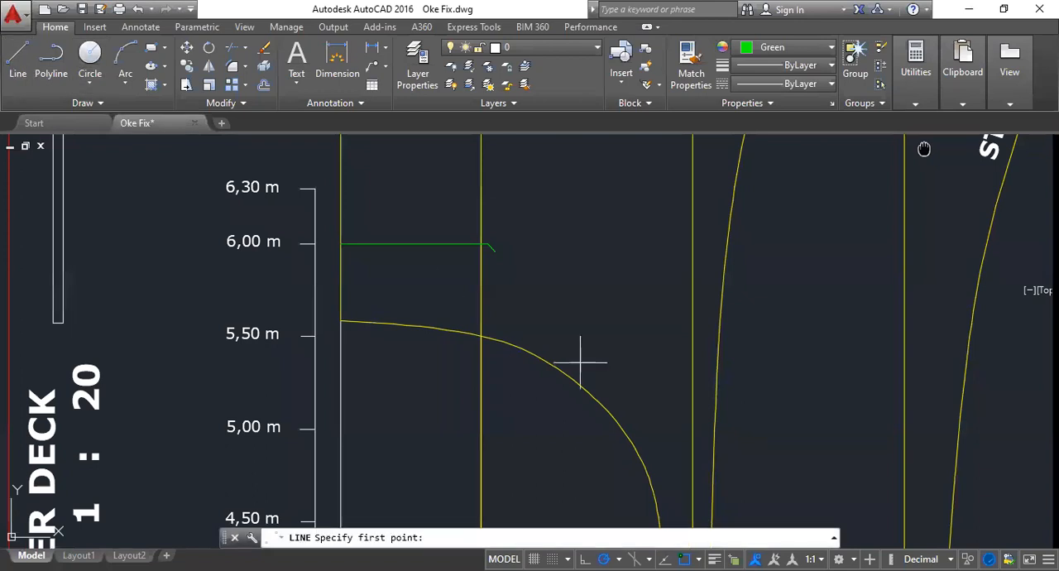
pyautogui.scroll(-3, 580, 363)
pyautogui.moveTo(562, 217); pyautogui.dragTo(553, 399, button='middle')
pyautogui.scroll(6, 524, 229)
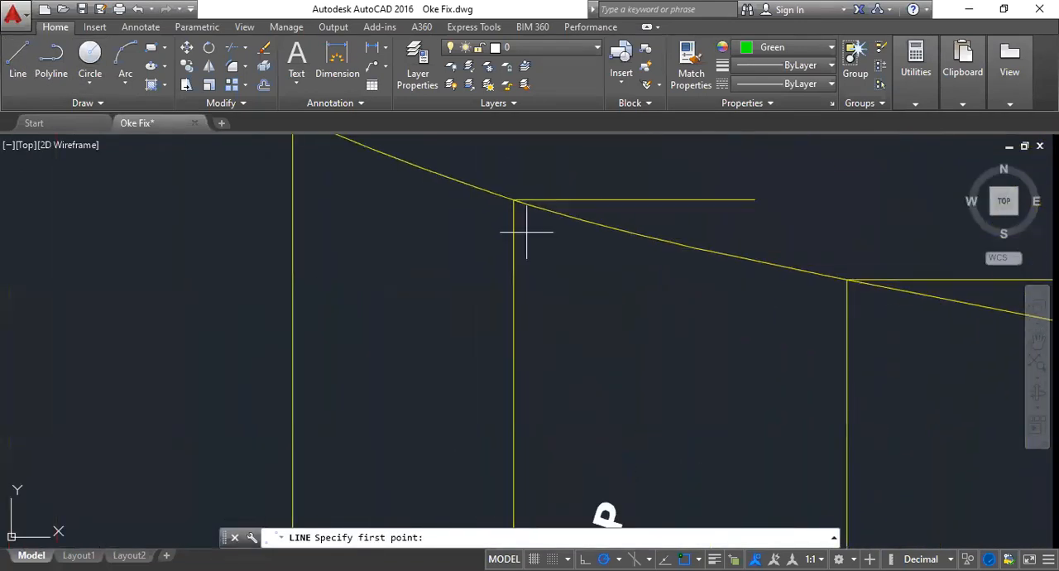
pyautogui.press('Escape')
pyautogui.click(731, 167)
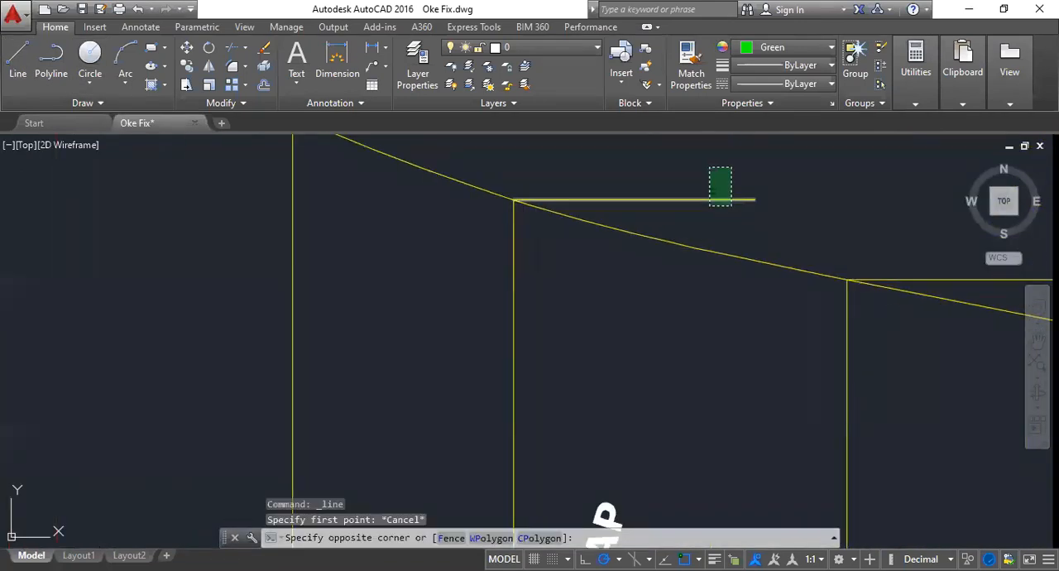
pyautogui.click(709, 206)
# - Draw a 4.518-unit horizontal line from the upper end of station AP's vertical line and end the command
pyautogui.click(8, 66)
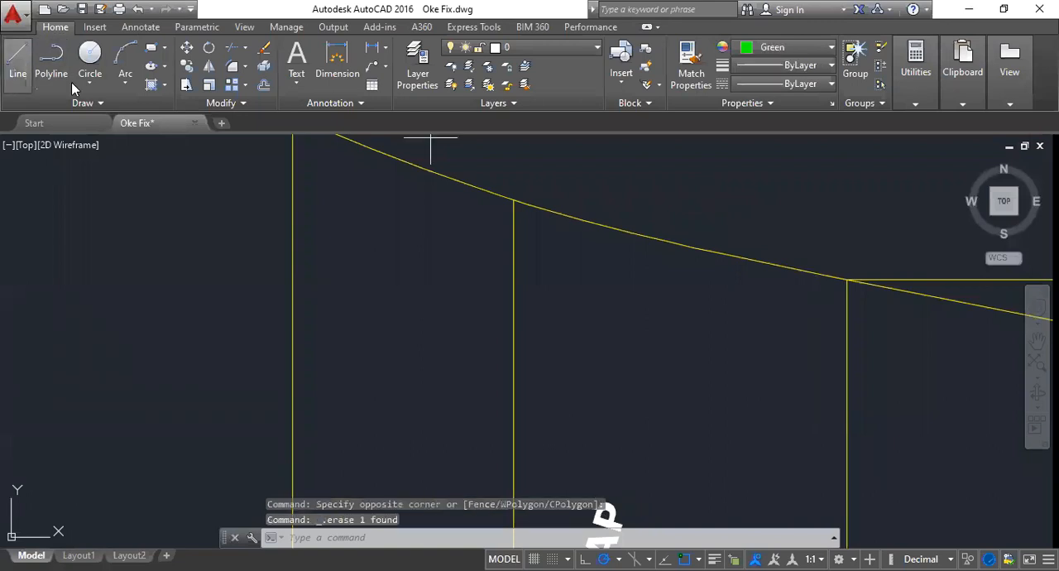
pyautogui.click(514, 200)
pyautogui.write('4.')
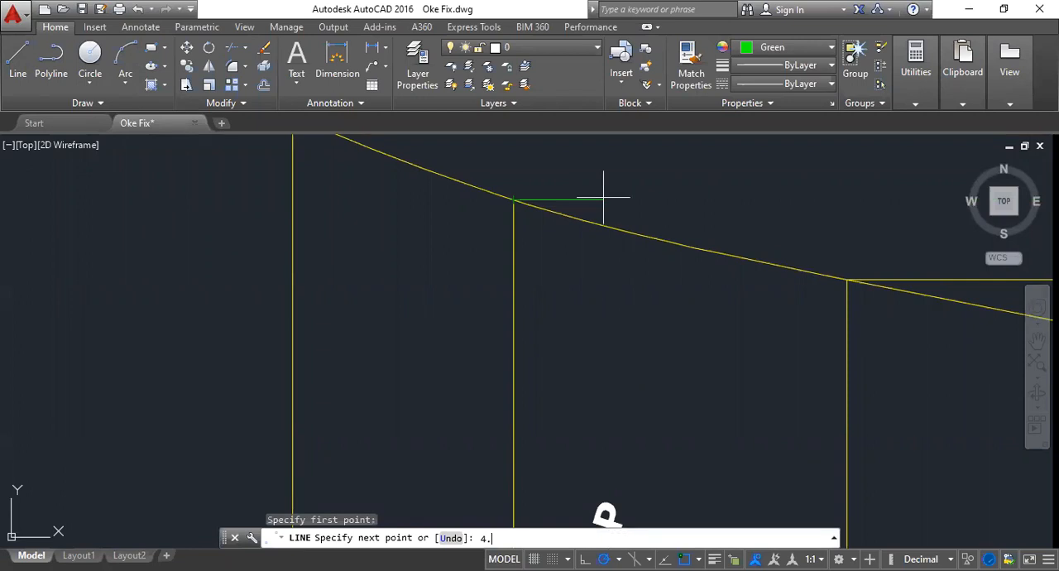
pyautogui.write('5')
pyautogui.press('Return')
pyautogui.scroll(-4, 621, 271)
pyautogui.moveTo(638, 312); pyautogui.dragTo(631, 213, button='middle')
pyautogui.scroll(-2, 632, 219)
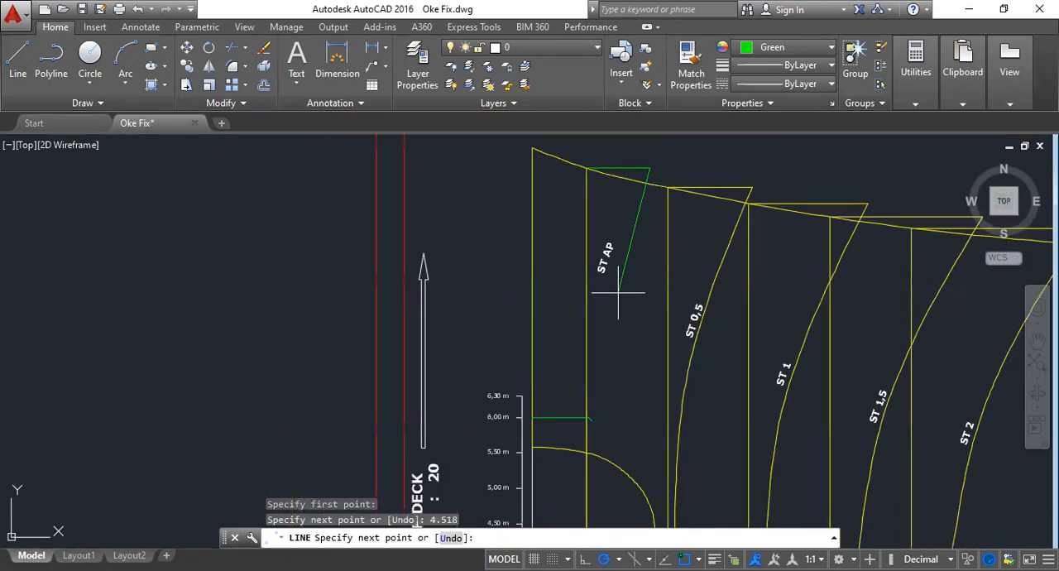
pyautogui.press('Escape')
# - Draw a horizontal line at the 5,00 m height from the height scale to station AP's vertical line and end the command
pyautogui.moveTo(619, 407); pyautogui.dragTo(621, 328, button='middle')
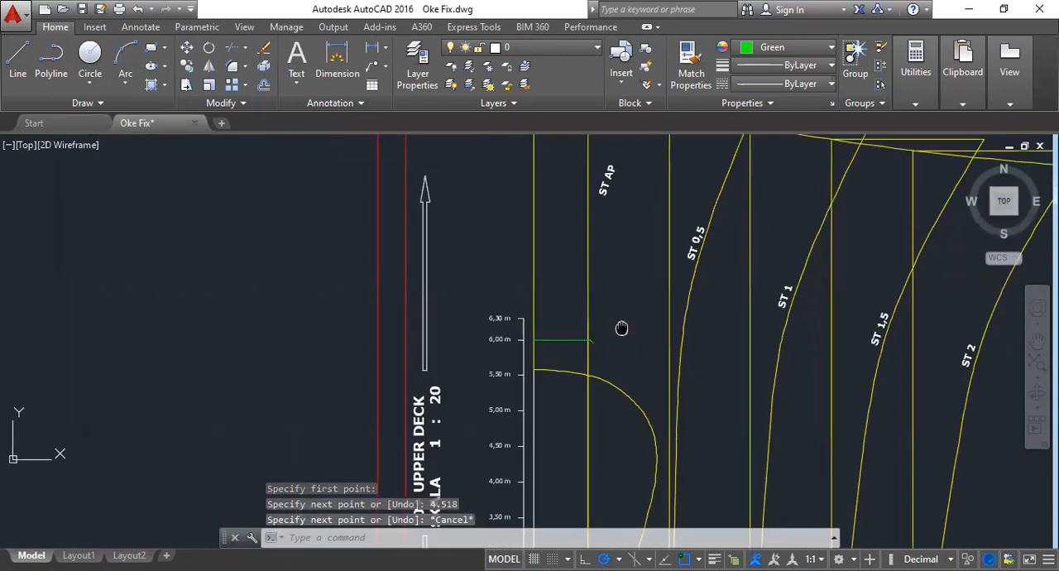
pyautogui.click(12, 103)
pyautogui.click(10, 135)
pyautogui.scroll(4, 586, 364)
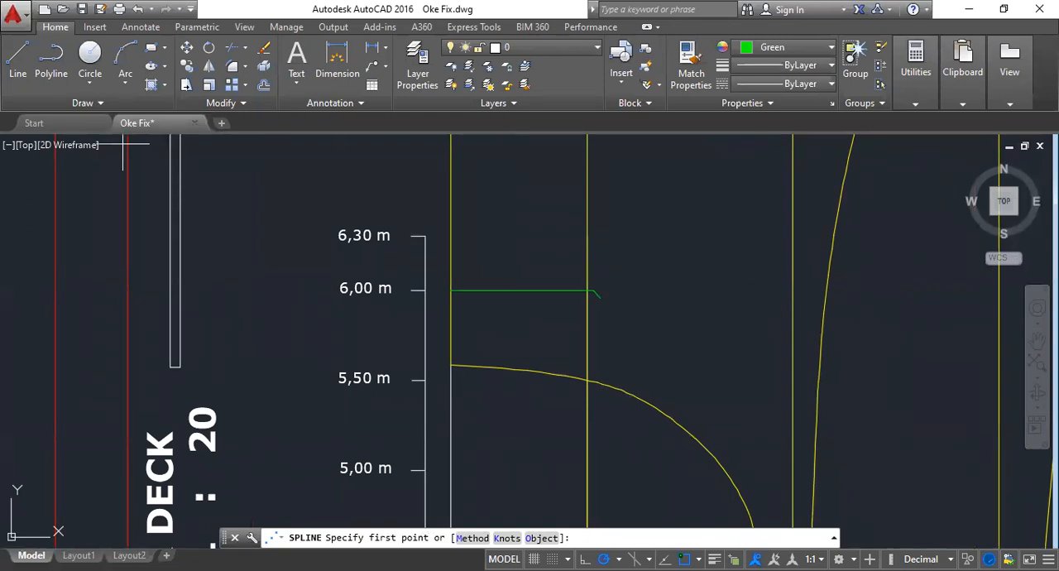
pyautogui.click(15, 61)
pyautogui.scroll(-2, 490, 147)
pyautogui.scroll(2, 465, 369)
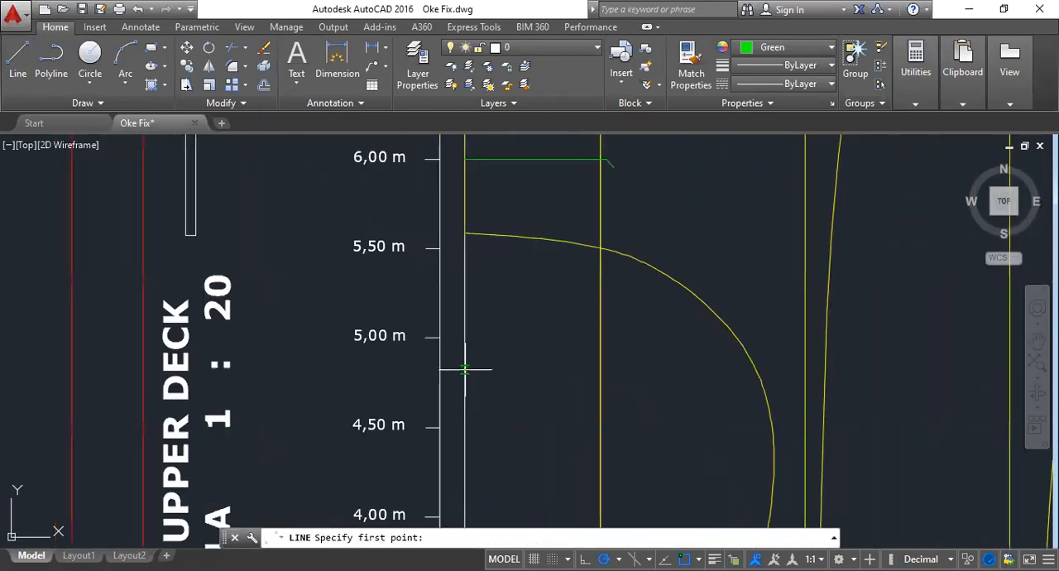
pyautogui.scroll(2, 464, 369)
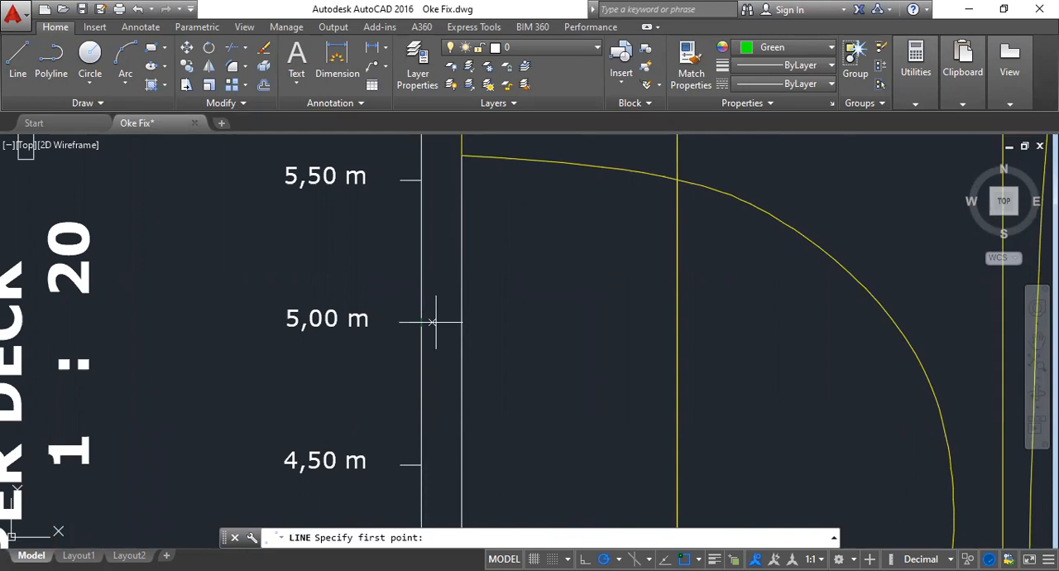
pyautogui.click(434, 322)
pyautogui.click(677, 322)
pyautogui.press('Escape')
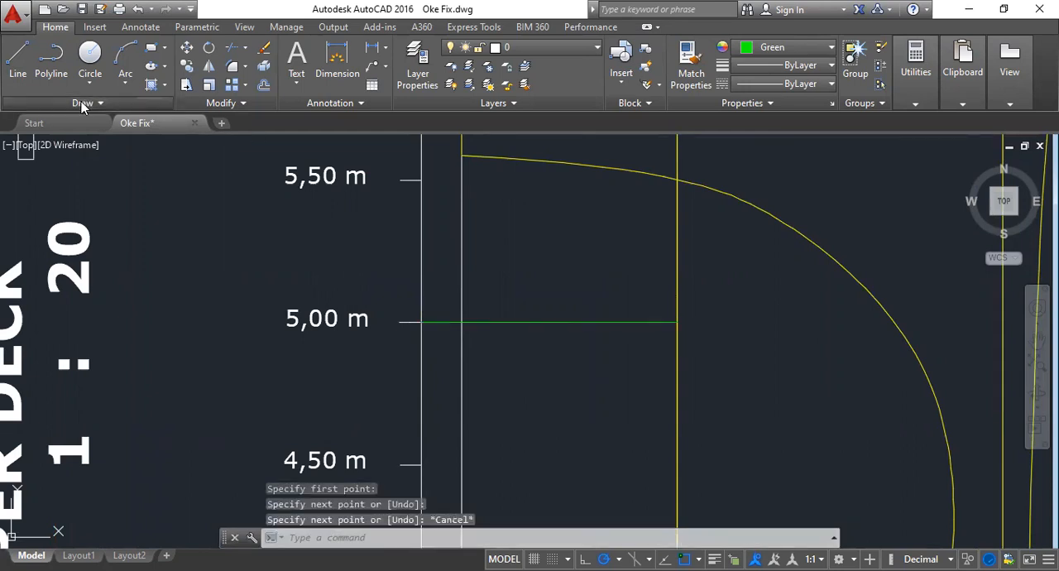
pyautogui.click(33, 102)
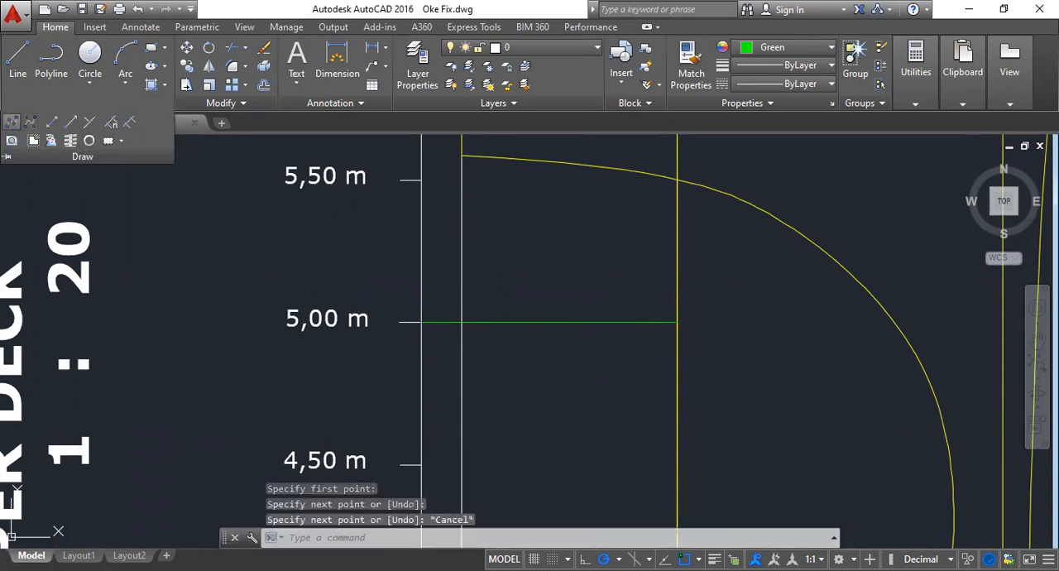
pyautogui.click(13, 122)
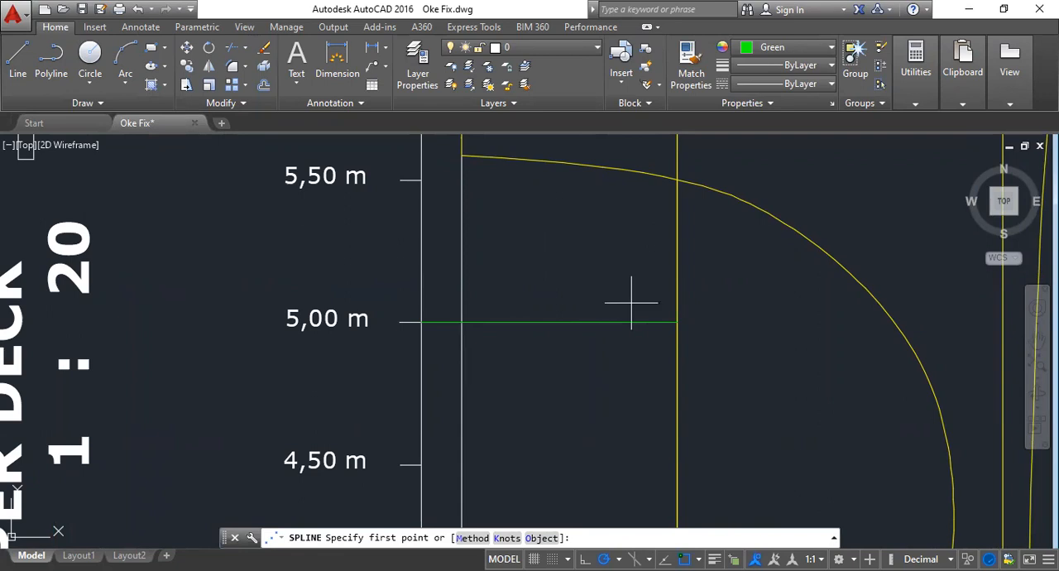
pyautogui.click(676, 322)
pyautogui.scroll(2, 677, 322)
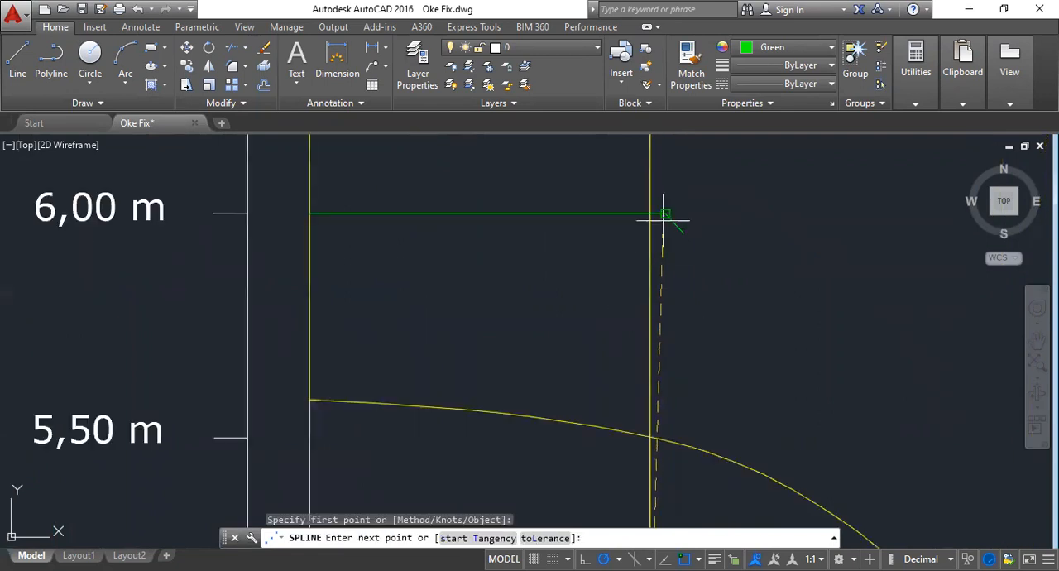
pyautogui.click(666, 214)
pyautogui.scroll(-2, 665, 214)
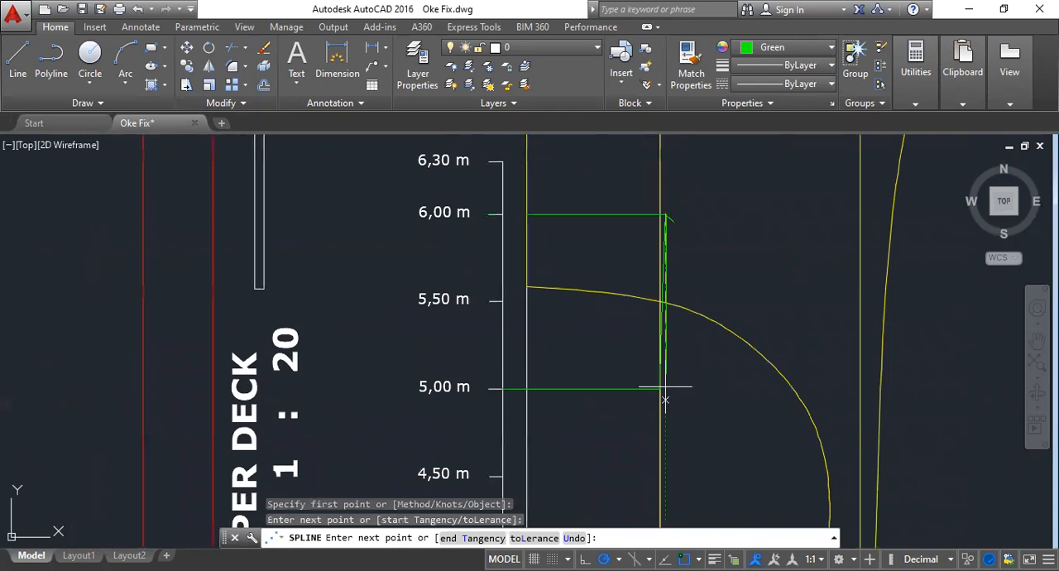
pyautogui.scroll(-2, 665, 386)
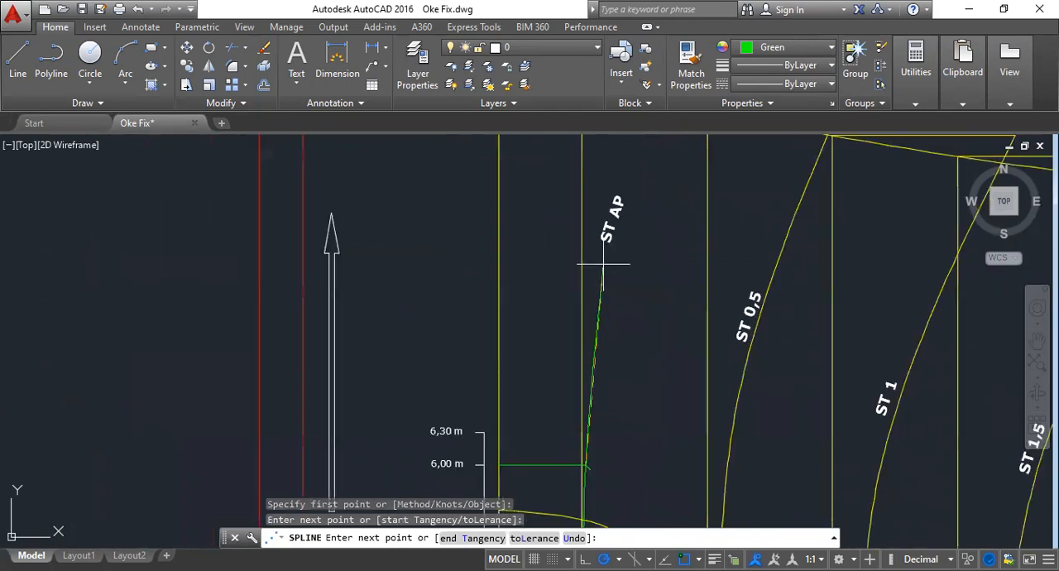
pyautogui.press('Escape')
pyautogui.click(603, 264)
pyautogui.rightClick(612, 212)
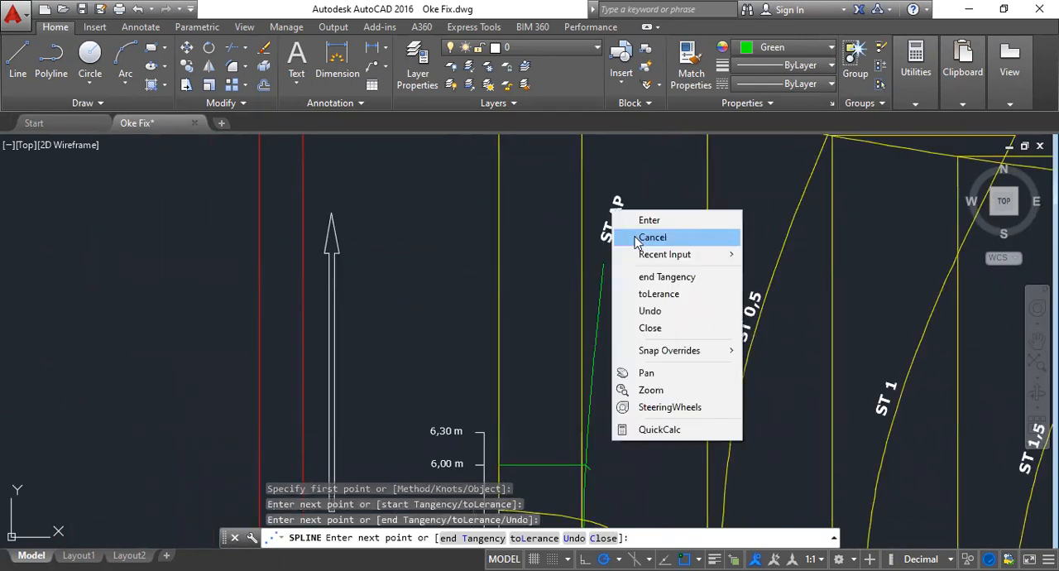
pyautogui.click(652, 237)
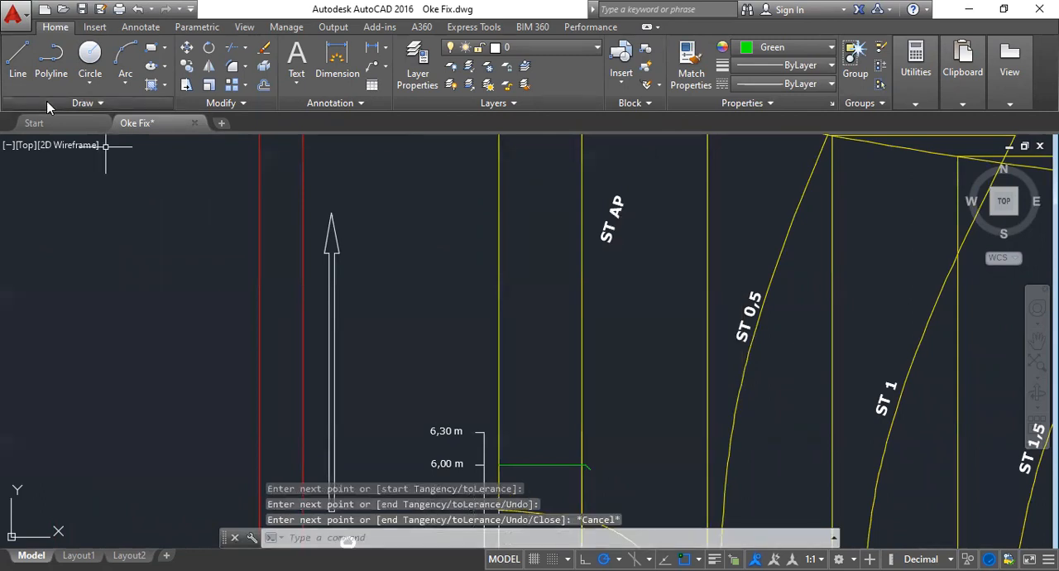
# - Draw station AP's area curve as a spline from the 5,00 m line's end through the 6,00 m endpoint and ST AP label to the upper line's end
pyautogui.moveTo(347, 542); pyautogui.dragTo(348, 343, button='middle')
pyautogui.scroll(-2, 348, 344)
pyautogui.press('Return')
pyautogui.scroll(4, 490, 362)
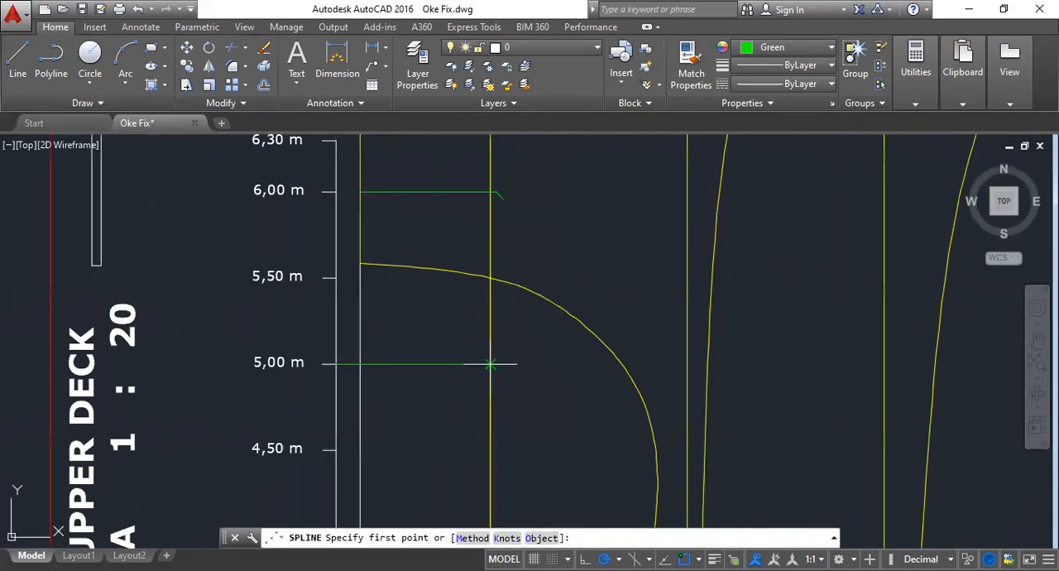
pyautogui.click(490, 363)
pyautogui.scroll(4, 496, 199)
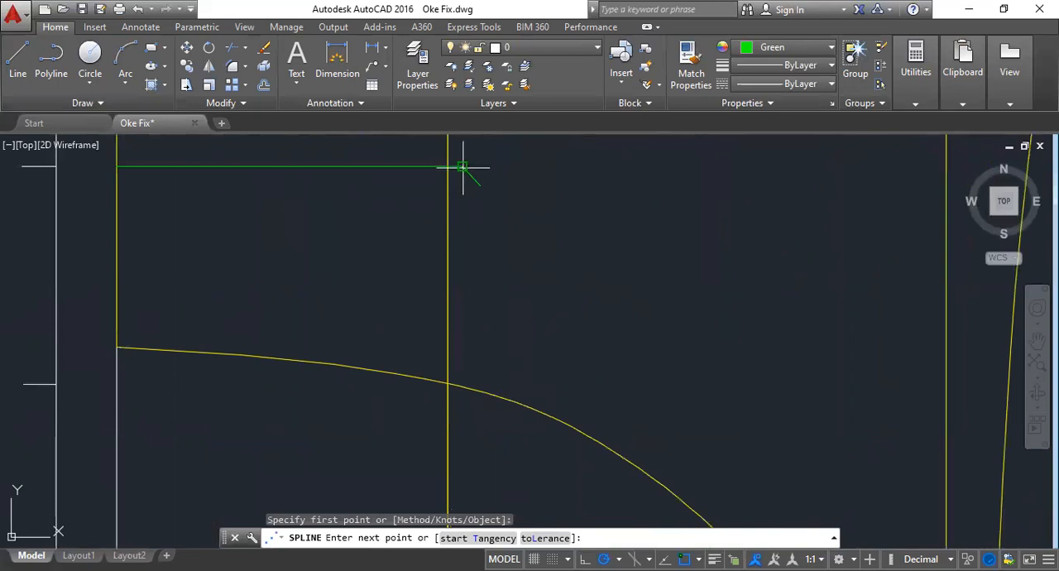
pyautogui.click(463, 168)
pyautogui.scroll(-4, 472, 223)
pyautogui.scroll(-3, 529, 298)
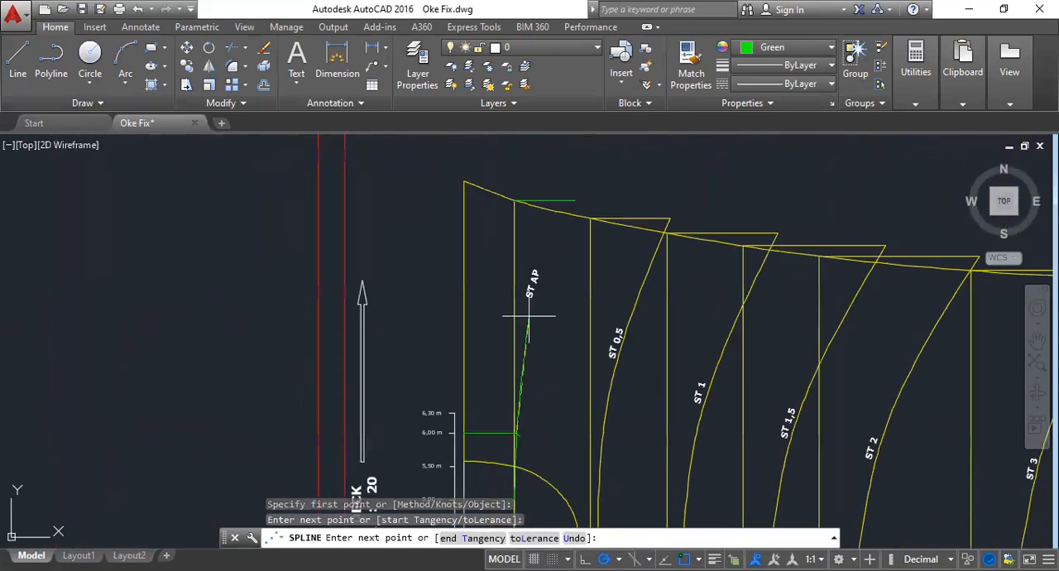
pyautogui.scroll(4, 528, 313)
pyautogui.scroll(-3, 528, 305)
pyautogui.click(553, 277)
pyautogui.scroll(4, 572, 241)
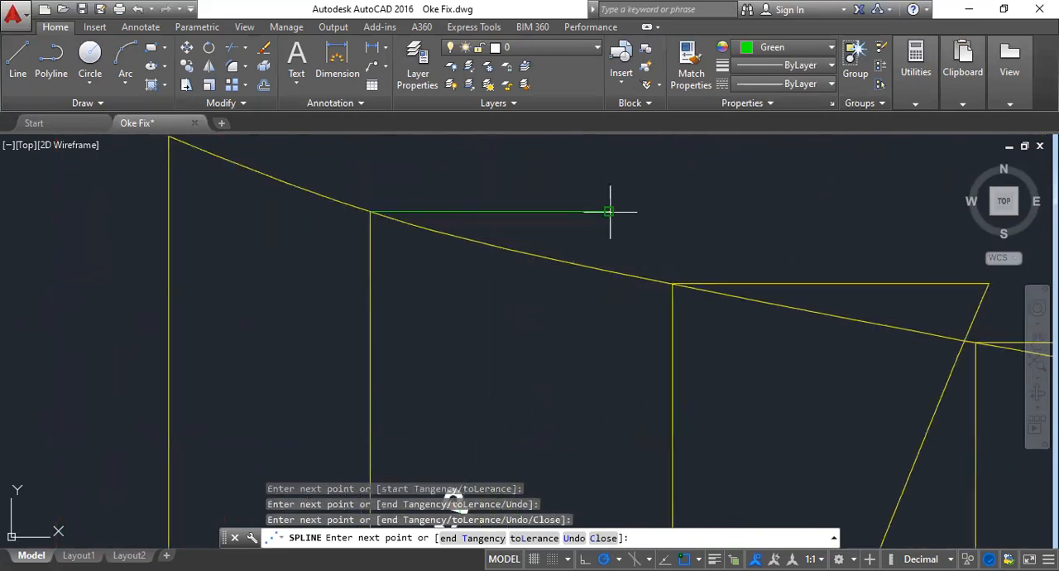
pyautogui.click(621, 211)
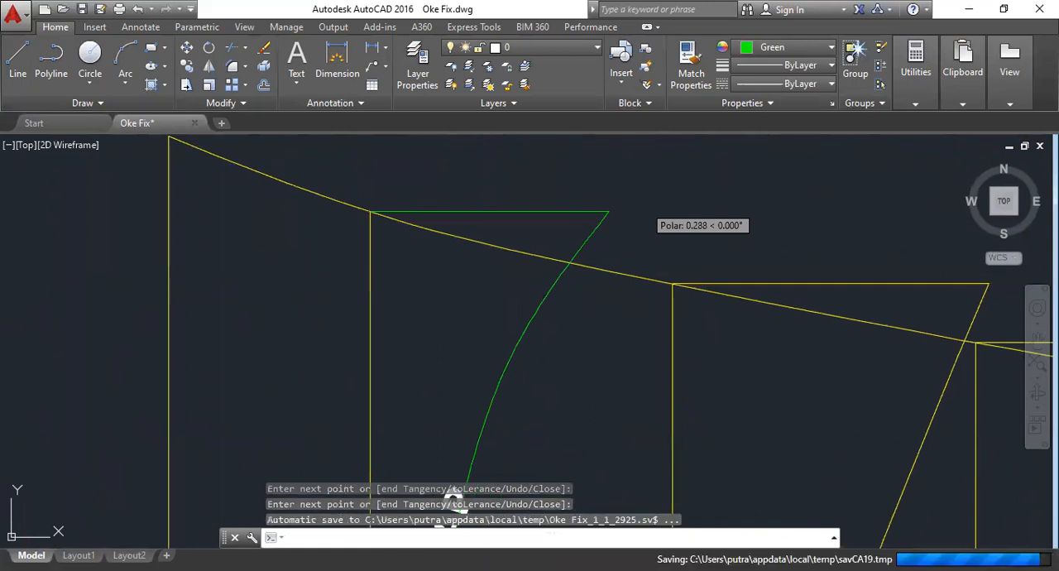
pyautogui.scroll(-6, 527, 444)
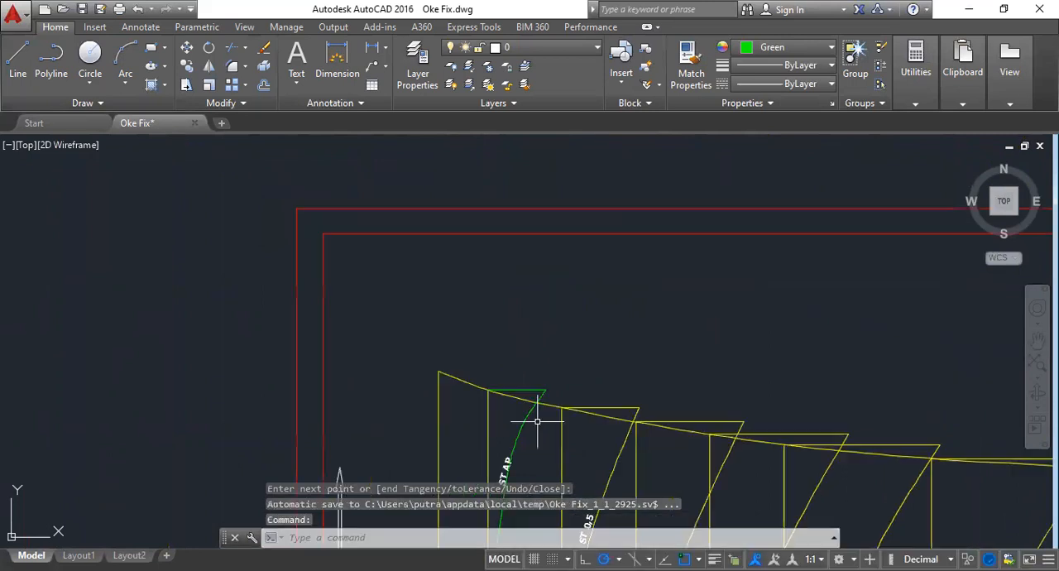
pyautogui.moveTo(531, 434); pyautogui.dragTo(489, 174, button='middle')
pyautogui.scroll(6, 444, 385)
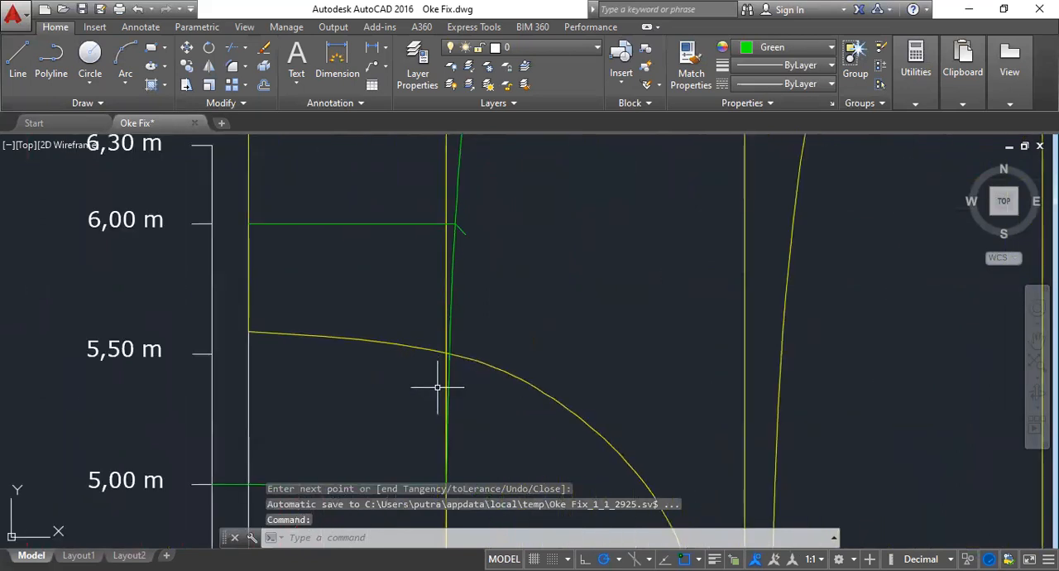
pyautogui.scroll(-5, 438, 385)
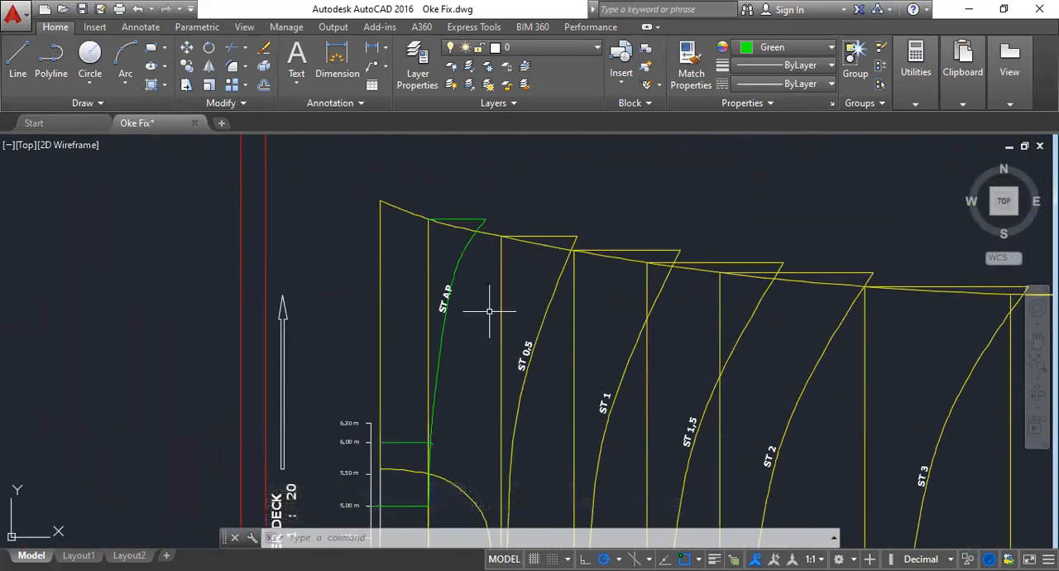
# - Erase the yellow area curves and upper horizontal lines of stations 0,5, 1, 1,5 and 2, together with the upper deck line
pyautogui.scroll(-4, 539, 274)
pyautogui.scroll(4, 535, 274)
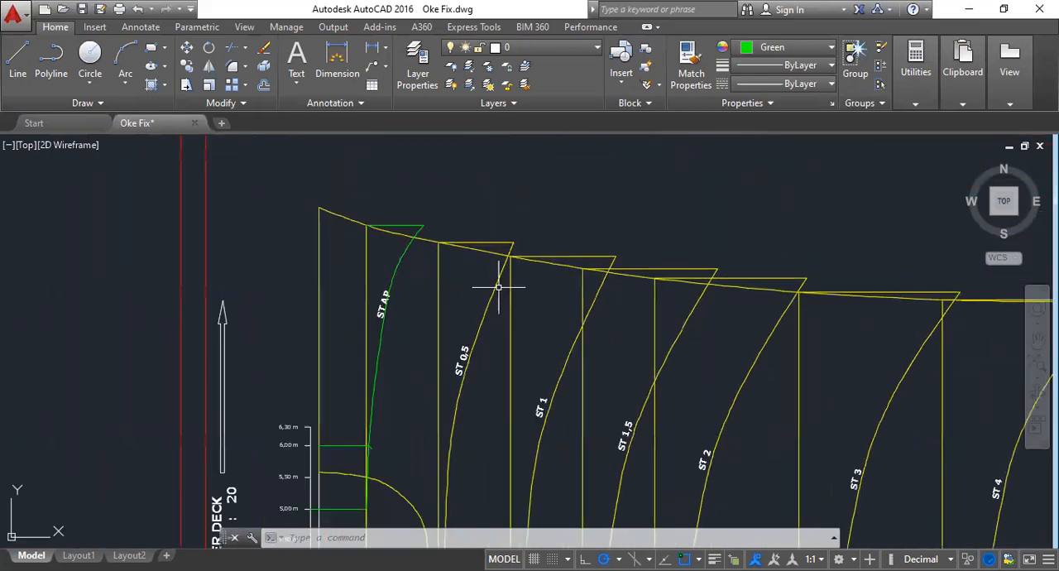
pyautogui.click(496, 318)
pyautogui.click(465, 222)
pyautogui.press('Delete')
pyautogui.click(546, 237)
pyautogui.click(529, 264)
pyautogui.press('Delete')
pyautogui.click(615, 256)
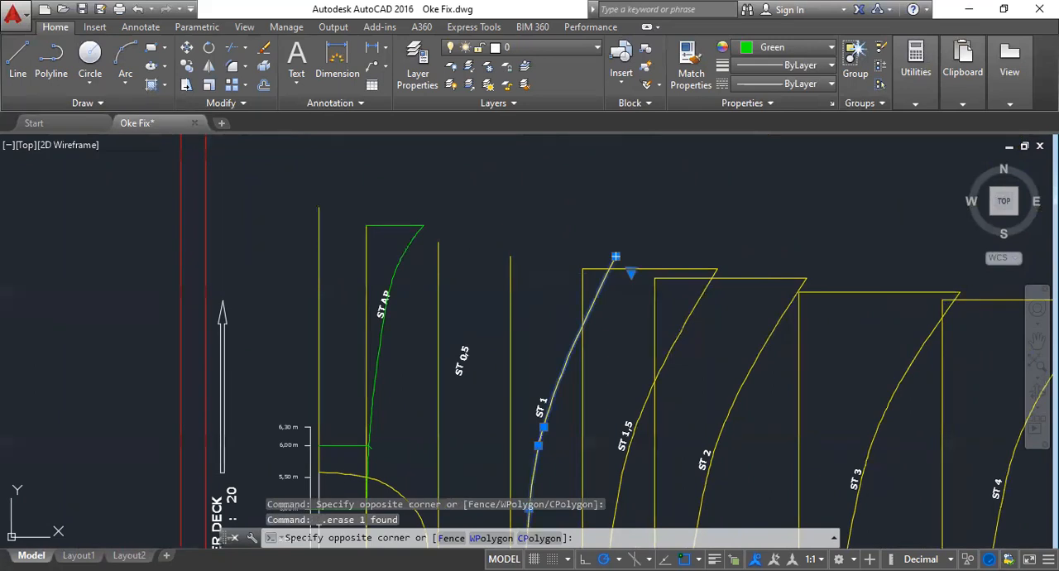
pyautogui.press('Delete')
pyautogui.click(643, 407)
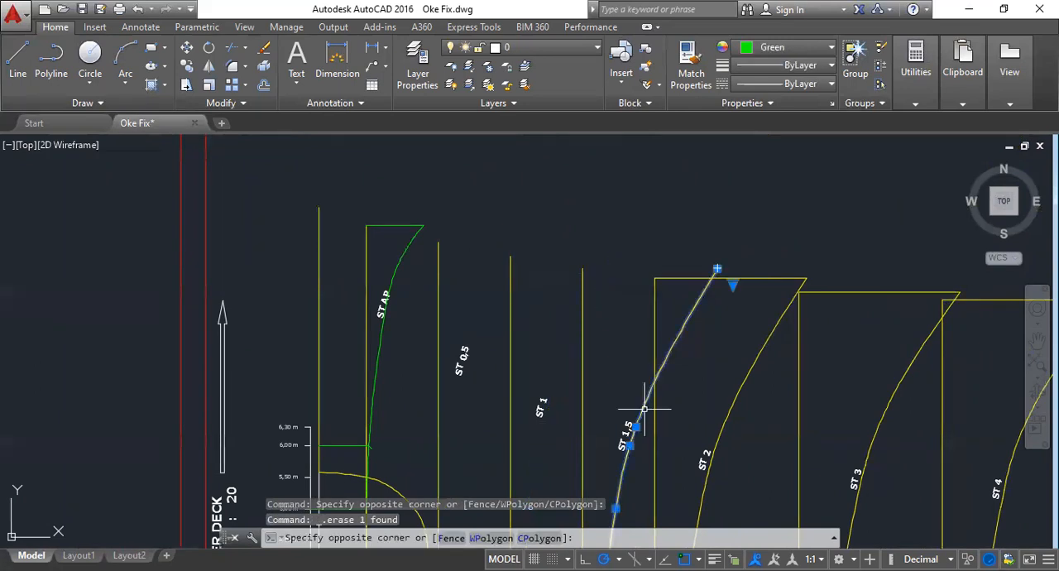
pyautogui.press('Delete')
# - Erase the upper horizontal lines of stations 3 to 6 together with the station labels ST 3 to ST 7
pyautogui.scroll(-4, 643, 408)
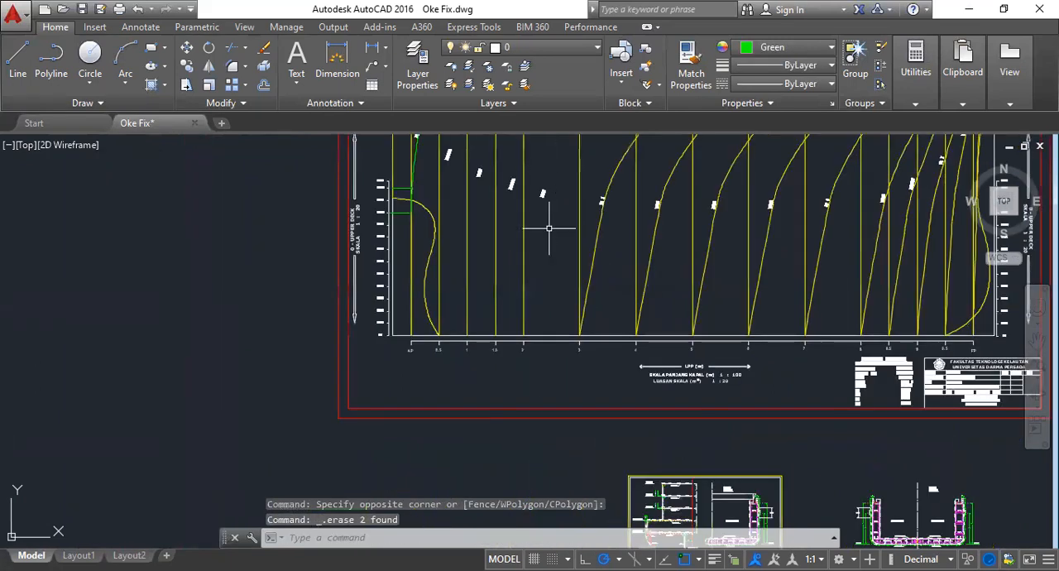
pyautogui.scroll(1, 570, 224)
pyautogui.click(570, 201)
pyautogui.click(878, 371)
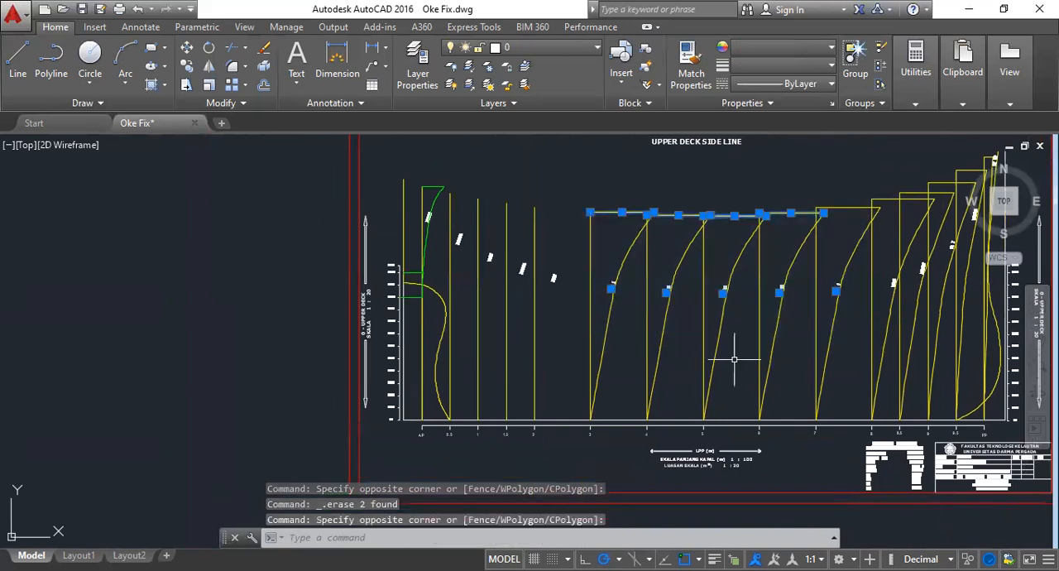
pyautogui.press('Delete')
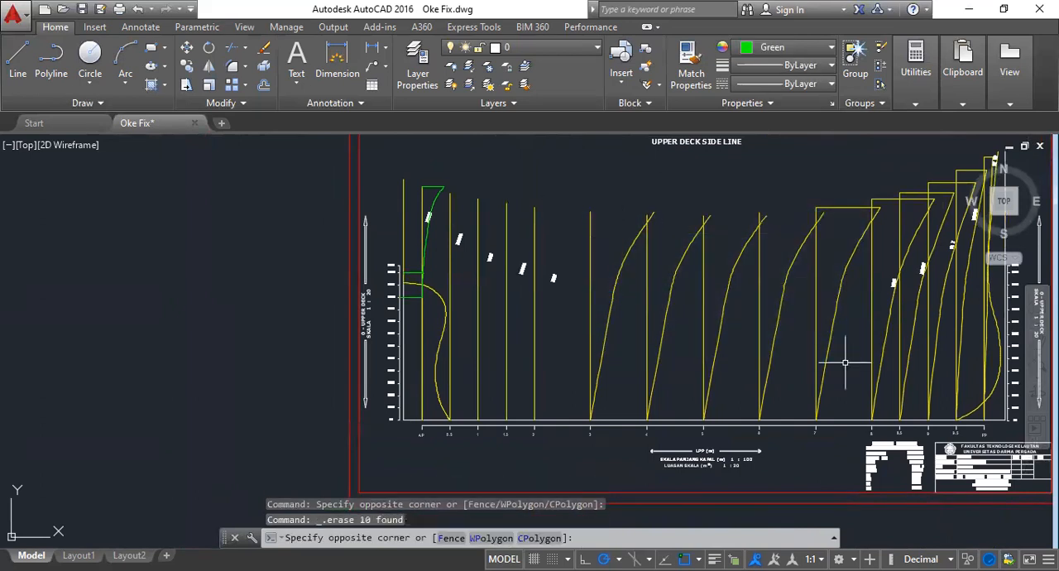
# - Erase the yellow area curves of stations 3 to 7 and the upper horizontal line of station 7
pyautogui.click(569, 189)
pyautogui.click(855, 319)
pyautogui.click(630, 321)
pyautogui.click(606, 266)
pyautogui.press('Delete')
pyautogui.click(684, 314)
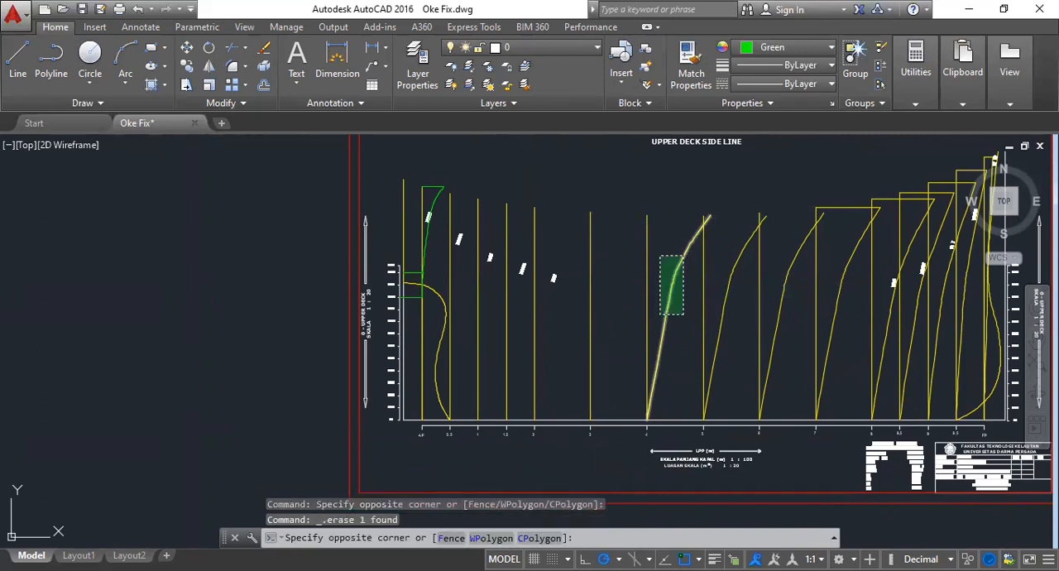
pyautogui.click(750, 300)
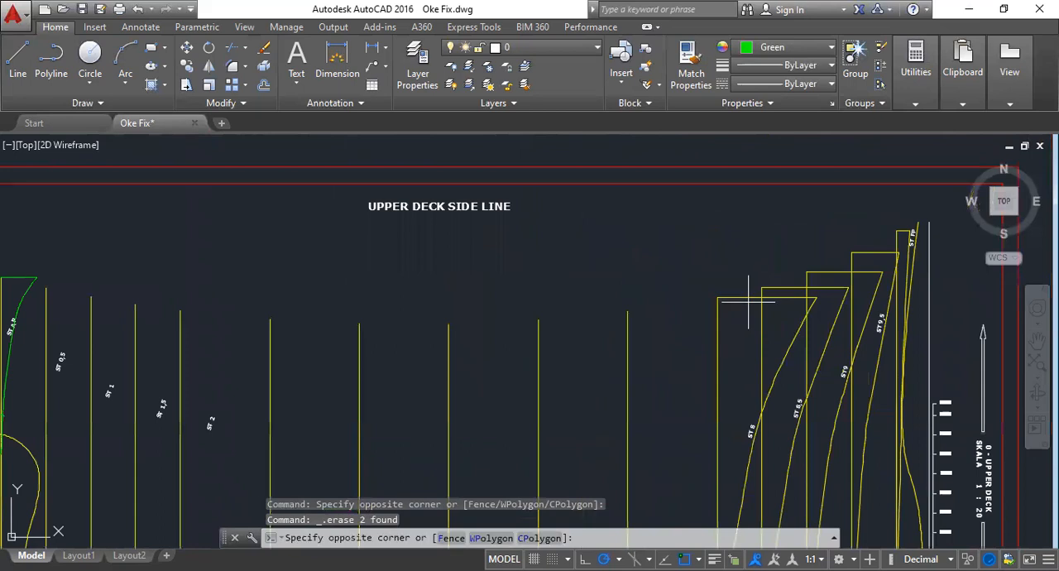
# - Erase the upper horizontal lines of stations 8, 8,5 and 9 and the yellow area curves of stations 8 and 8,5
pyautogui.click(719, 256)
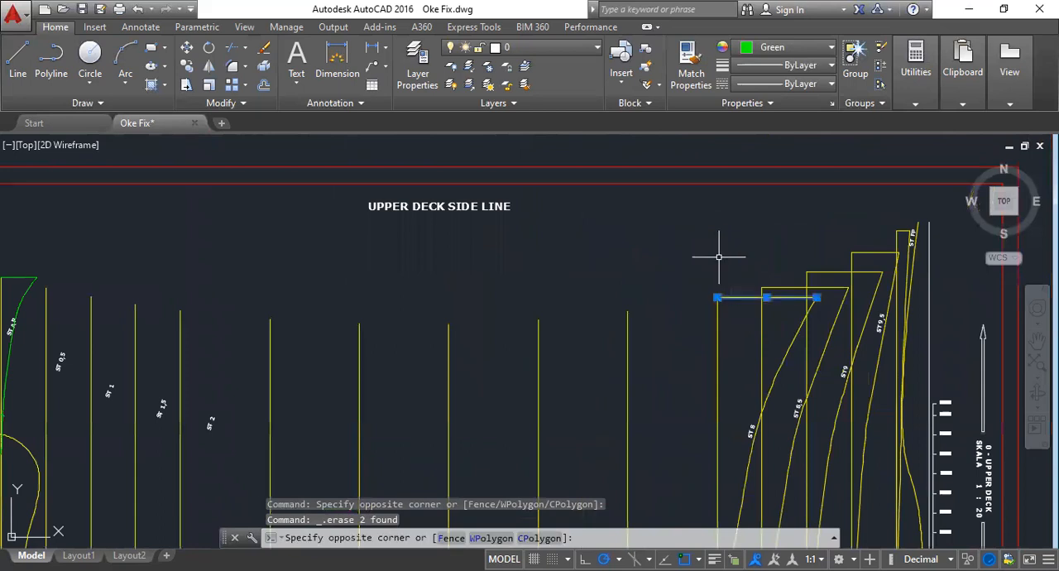
pyautogui.press('Delete')
pyautogui.click(794, 397)
pyautogui.click(799, 274)
pyautogui.click(795, 262)
pyautogui.click(778, 368)
pyautogui.press('Delete')
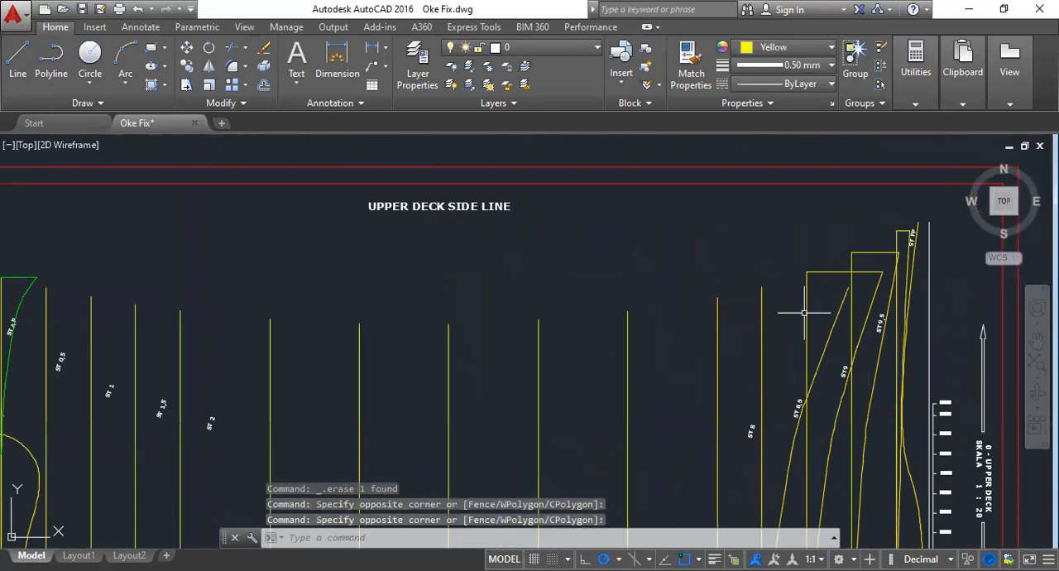
pyautogui.click(838, 245)
pyautogui.click(814, 366)
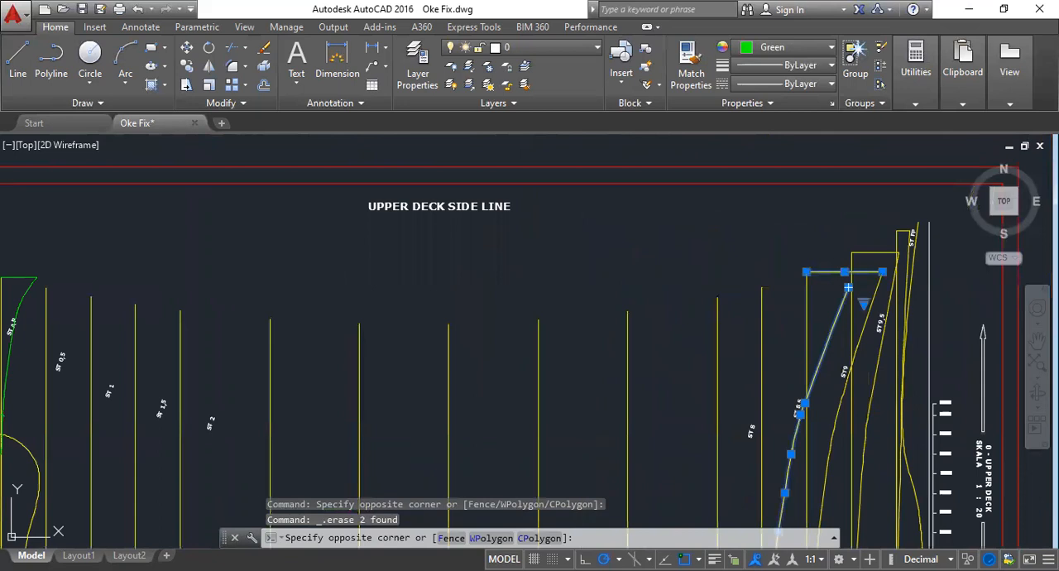
pyautogui.press('Delete')
# - Erase the area curves of stations 9 and 9,5 and station 9,5's upper line, plus station FP's upper line and curve
pyautogui.click(870, 230)
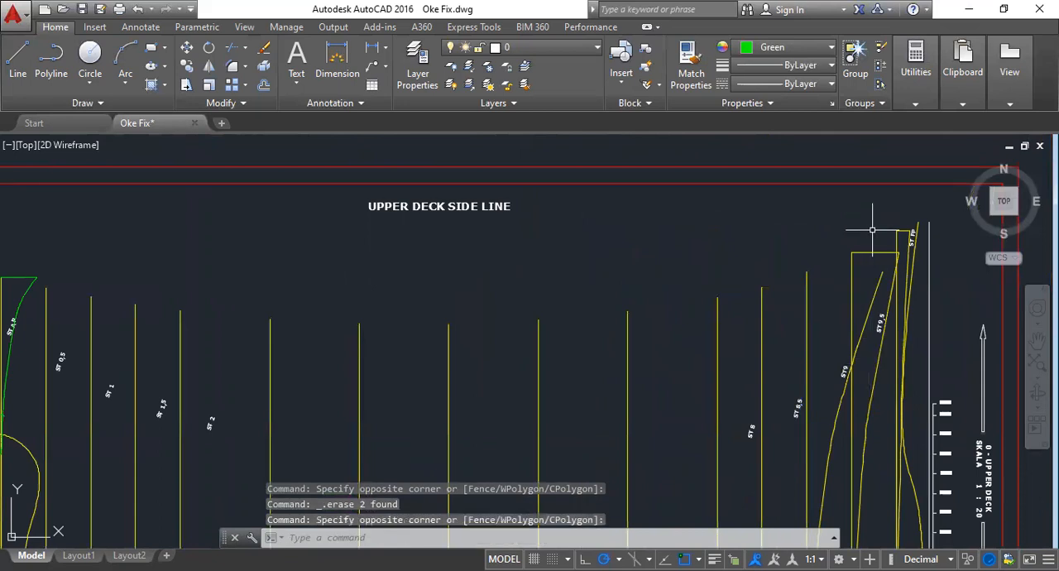
pyautogui.click(868, 410)
pyautogui.press('Delete')
pyautogui.scroll(4, 910, 225)
pyautogui.click(907, 232)
pyautogui.click(896, 247)
pyautogui.press('Delete')
pyautogui.scroll(-5, 598, 253)
pyautogui.scroll(-2, 539, 438)
pyautogui.scroll(6, 529, 489)
pyautogui.scroll(-4, 518, 378)
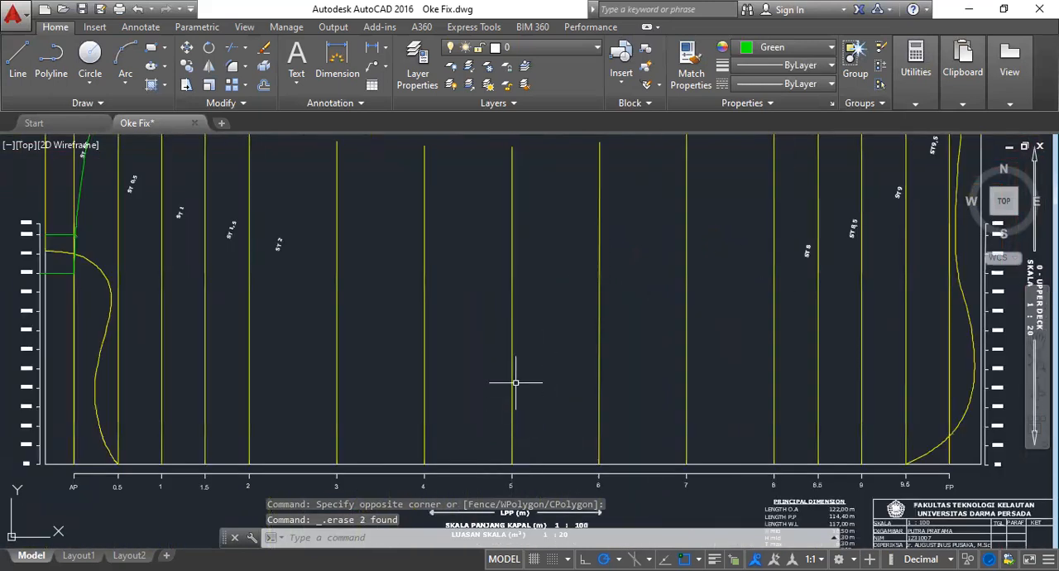
pyautogui.scroll(3, 535, 295)
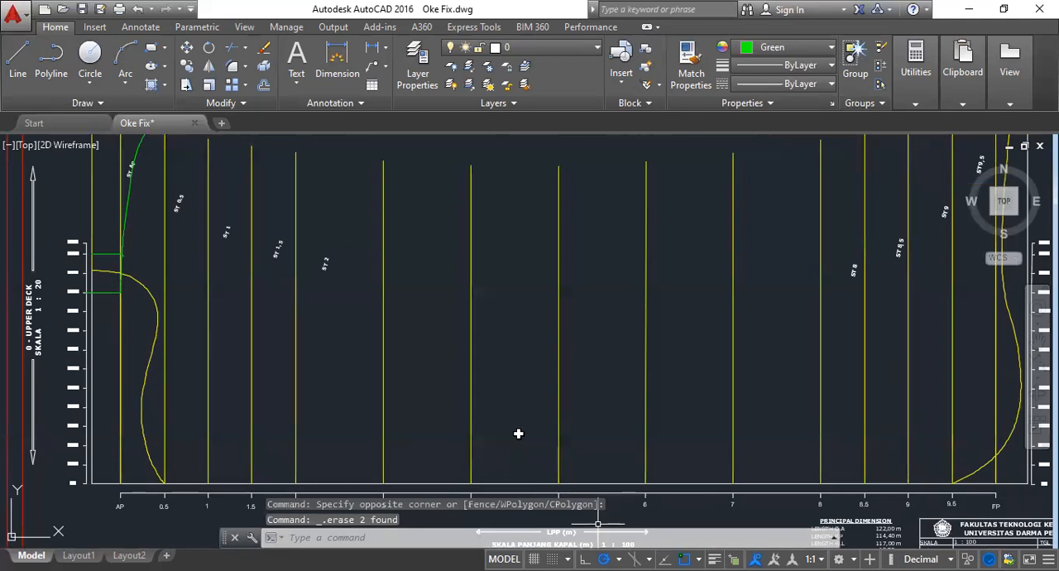
# - Switch to the Excel workbook and fill station 5's row in the SKALA PEMBAGIAN table, CI43 to CP43, with yellow
pyautogui.hotkey('alt', 'Tab')
pyautogui.click(508, 408)
pyautogui.moveTo(508, 407); pyautogui.dragTo(928, 408)
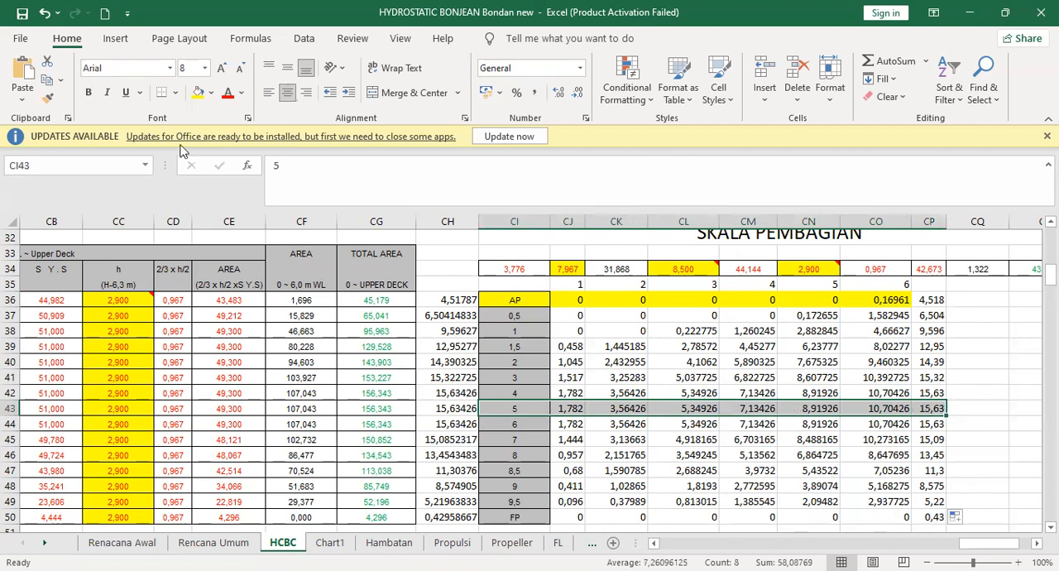
pyautogui.click(199, 92)
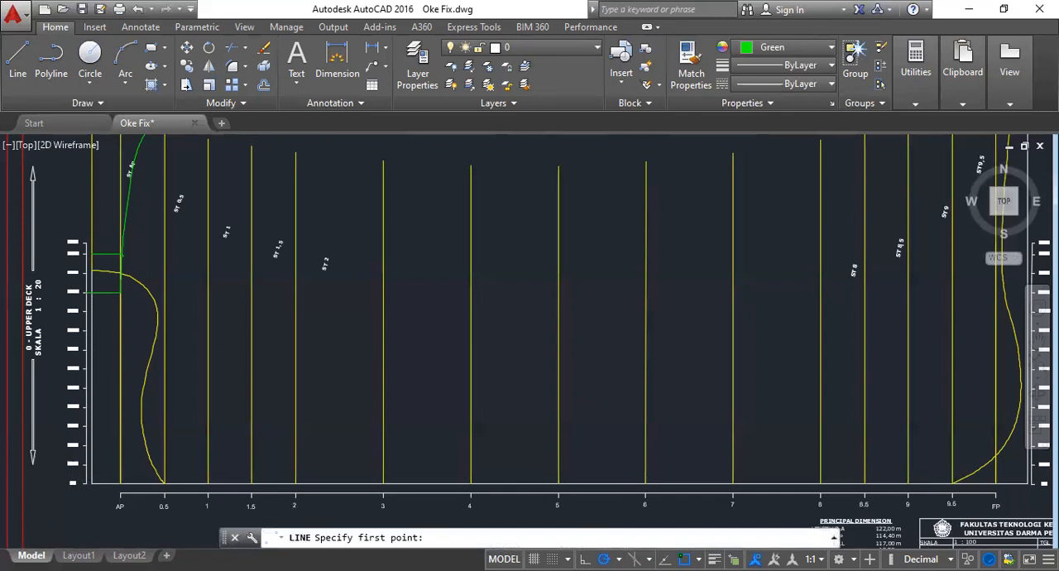
# - In AutoCAD, draw a horizontal line at the 1,00 m height from the aft height scale to the forward one and end the command
pyautogui.scroll(5, 93, 436)
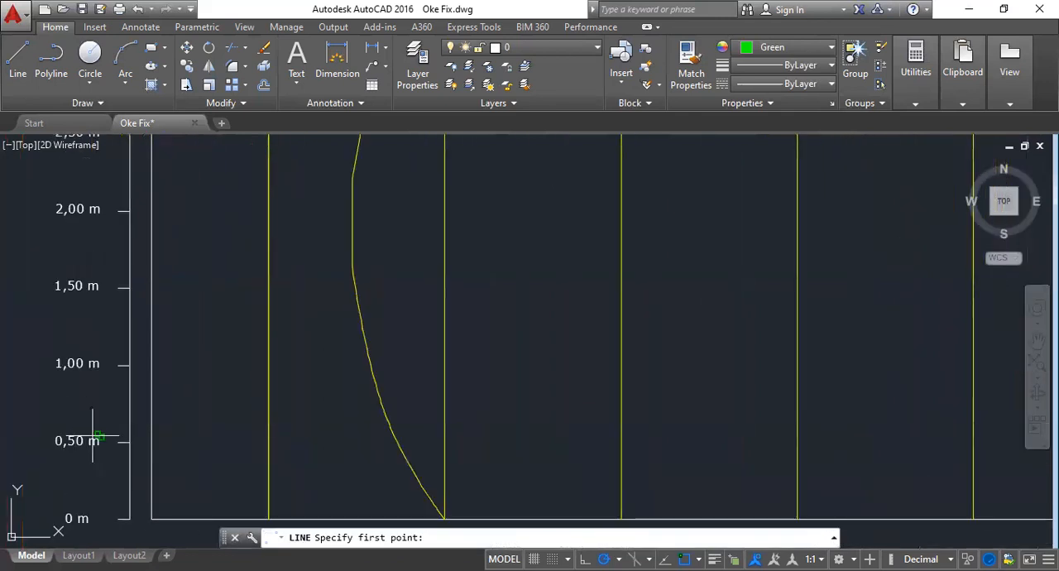
pyautogui.click(129, 365)
pyautogui.scroll(-6, 674, 362)
pyautogui.scroll(6, 809, 370)
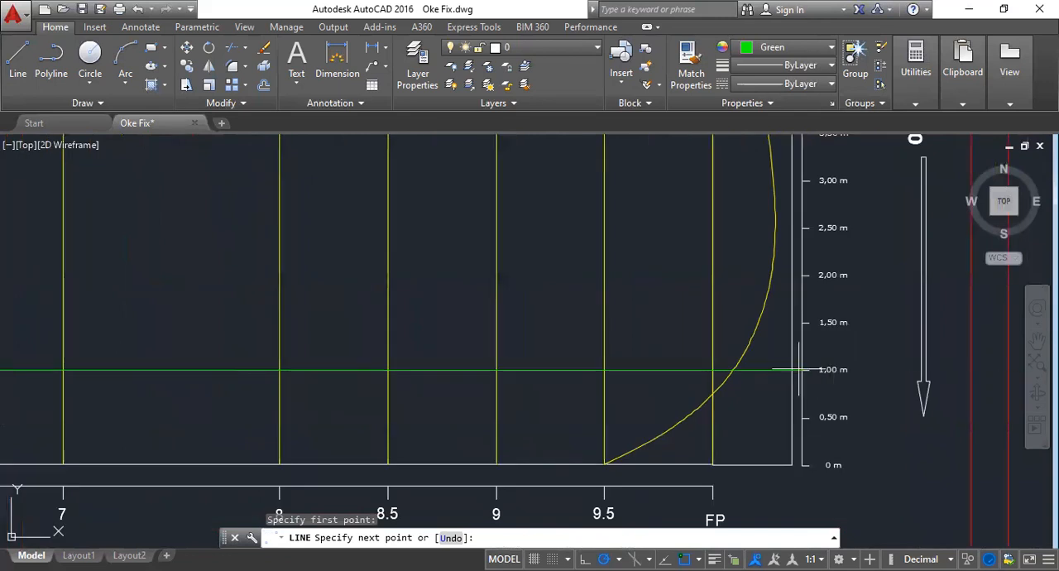
pyautogui.click(798, 369)
pyautogui.press('Escape')
# - Copy the 1,00 m horizontal line to the 2,00 m, 3,00 m and 4,00 m marks of the height scale
pyautogui.scroll(-6, 903, 346)
pyautogui.click(518, 357)
pyautogui.click(507, 328)
pyautogui.click(188, 66)
pyautogui.scroll(8, 306, 350)
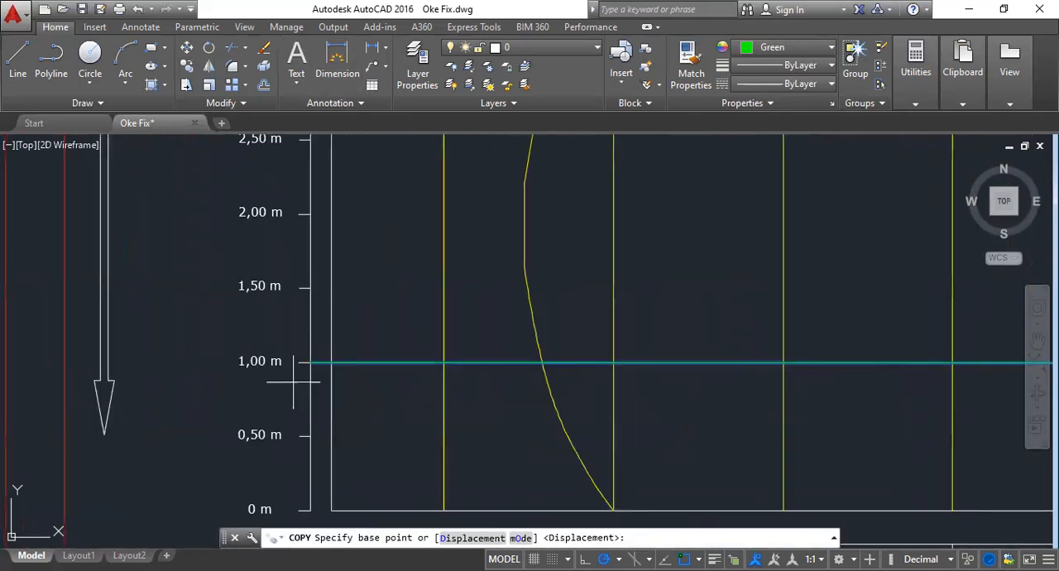
pyautogui.click(311, 362)
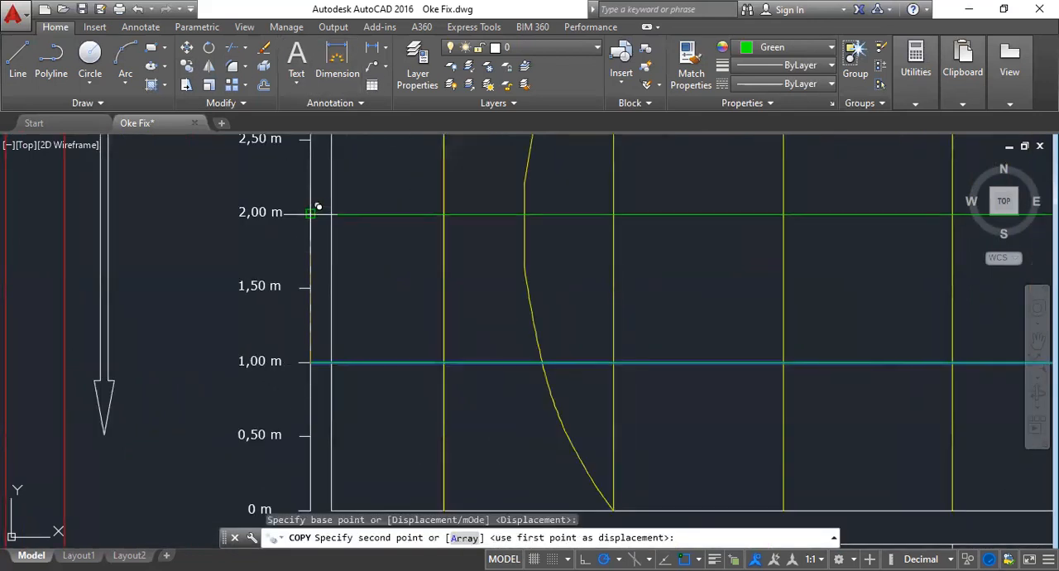
pyautogui.click(314, 212)
pyautogui.moveTo(314, 213); pyautogui.dragTo(340, 403, button='middle')
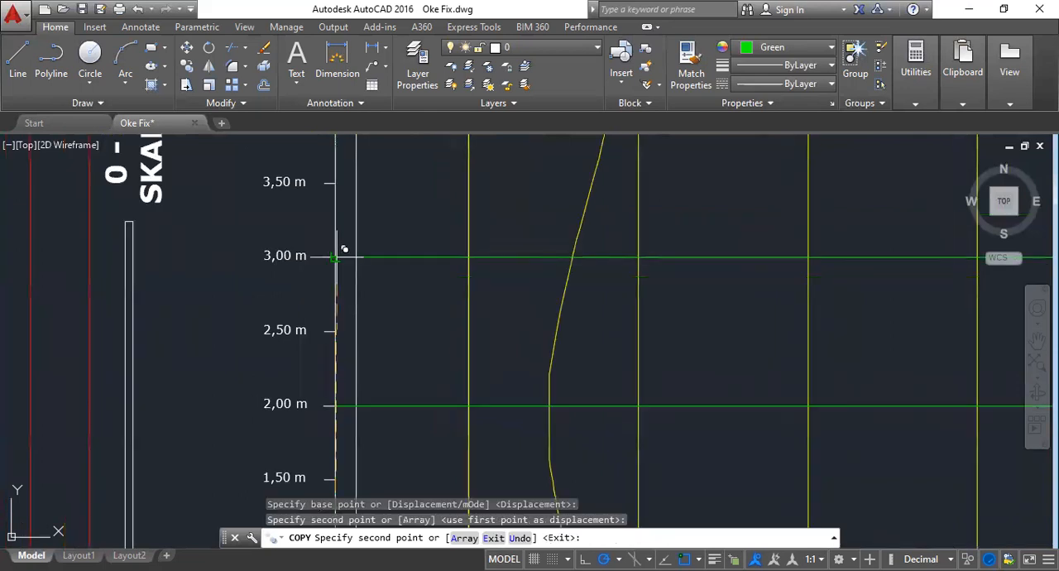
pyautogui.click(335, 255)
pyautogui.moveTo(336, 256); pyautogui.dragTo(356, 435, button='middle')
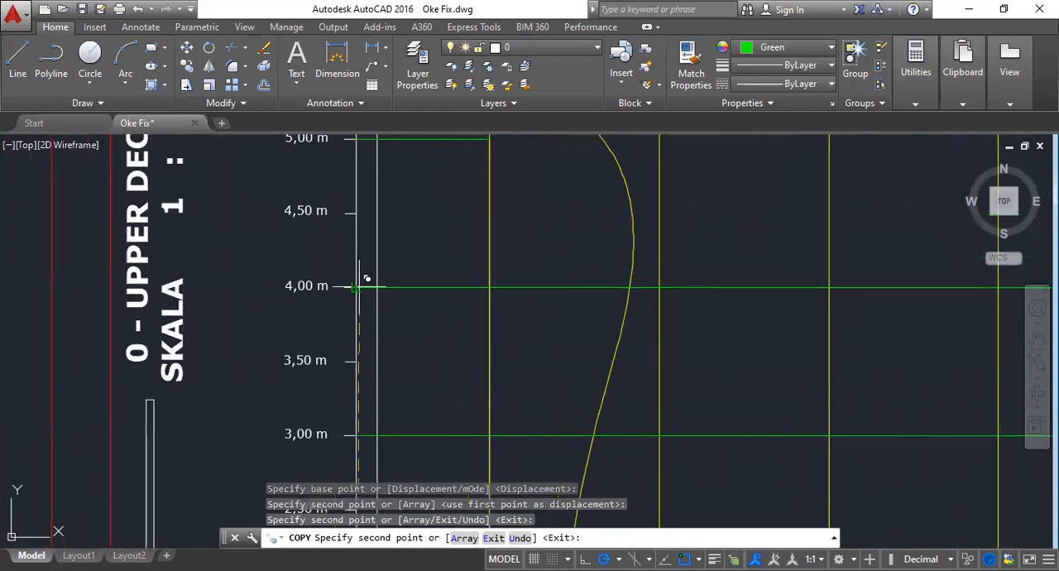
pyautogui.click(357, 286)
pyautogui.press('Escape')
pyautogui.press('Escape')
# - Check station 5's Excel values, then draw a 1.782-unit line from station 5 along the 1,00 m line, with a short slanted end segment
pyautogui.scroll(-8, 449, 306)
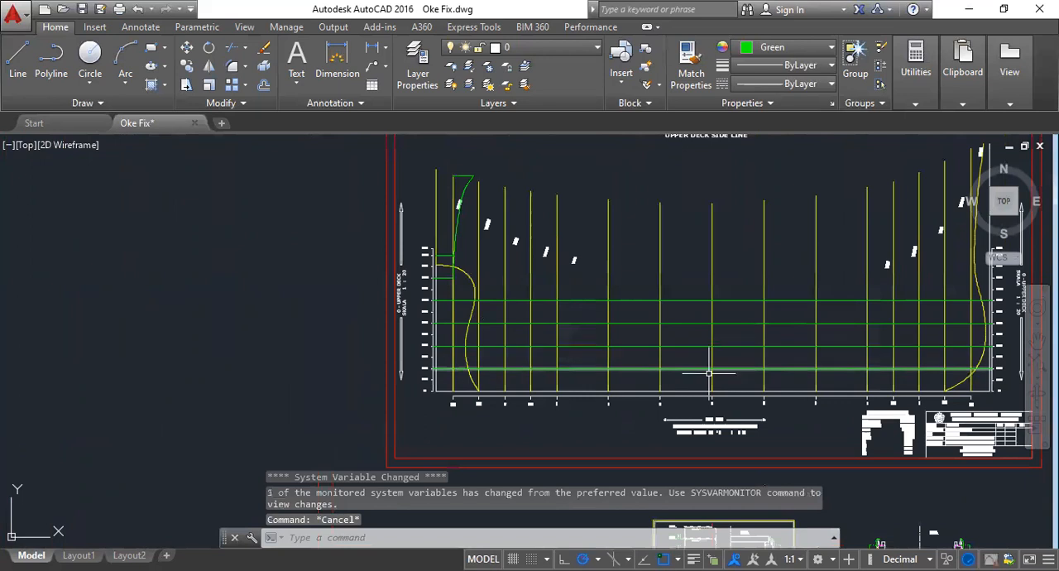
pyautogui.scroll(2, 720, 383)
pyautogui.moveTo(735, 338); pyautogui.dragTo(567, 339, button='middle')
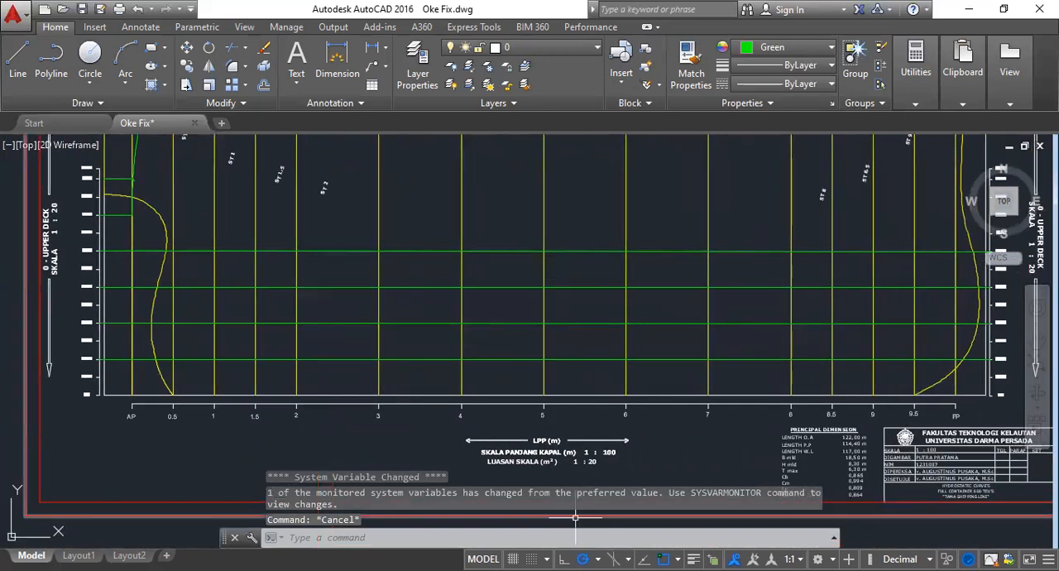
pyautogui.hotkey('alt', 'Tab')
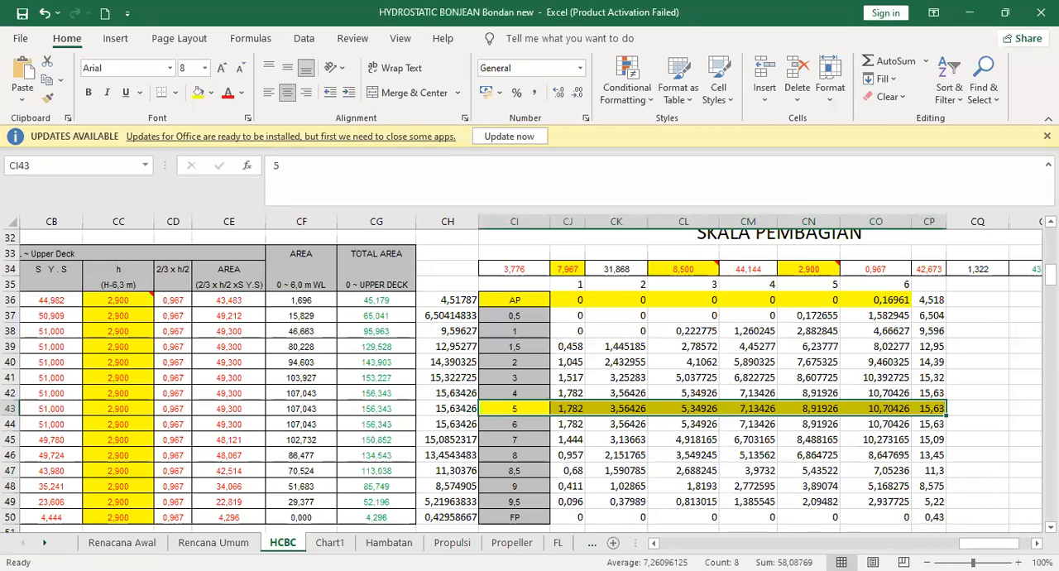
pyautogui.hotkey('alt', 'Tab')
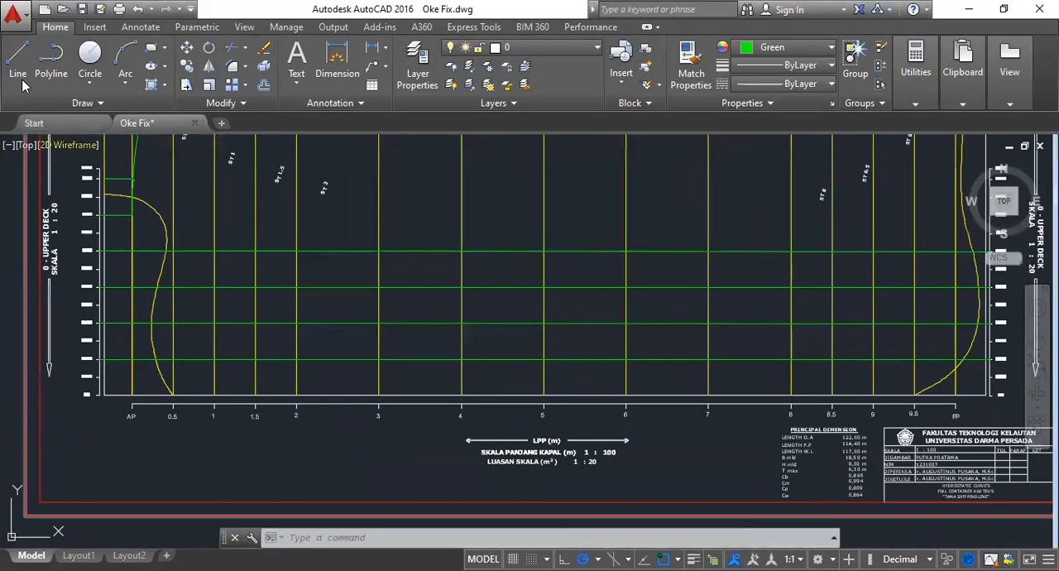
pyautogui.click(17, 59)
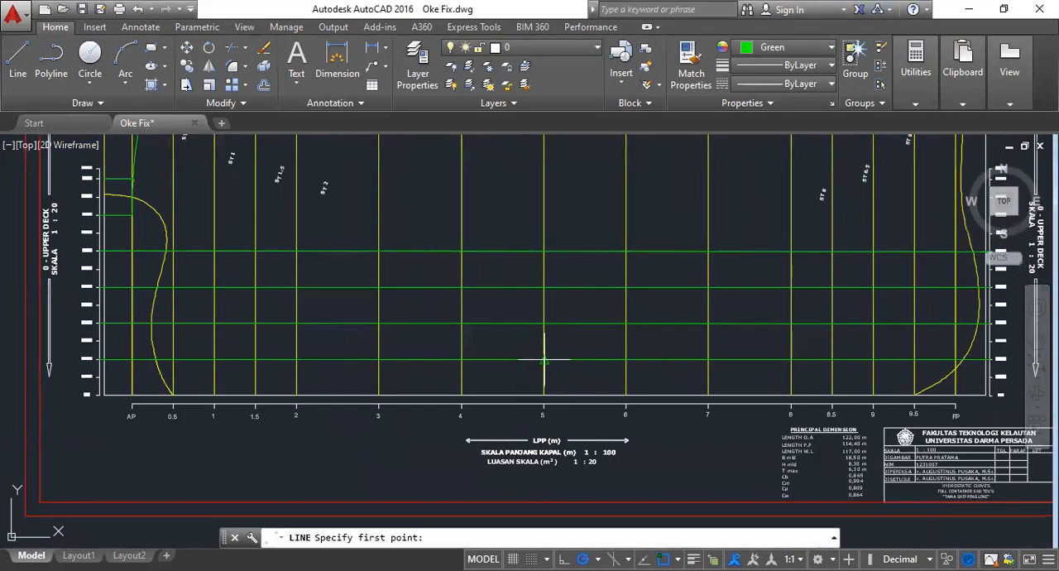
pyautogui.scroll(8, 543, 357)
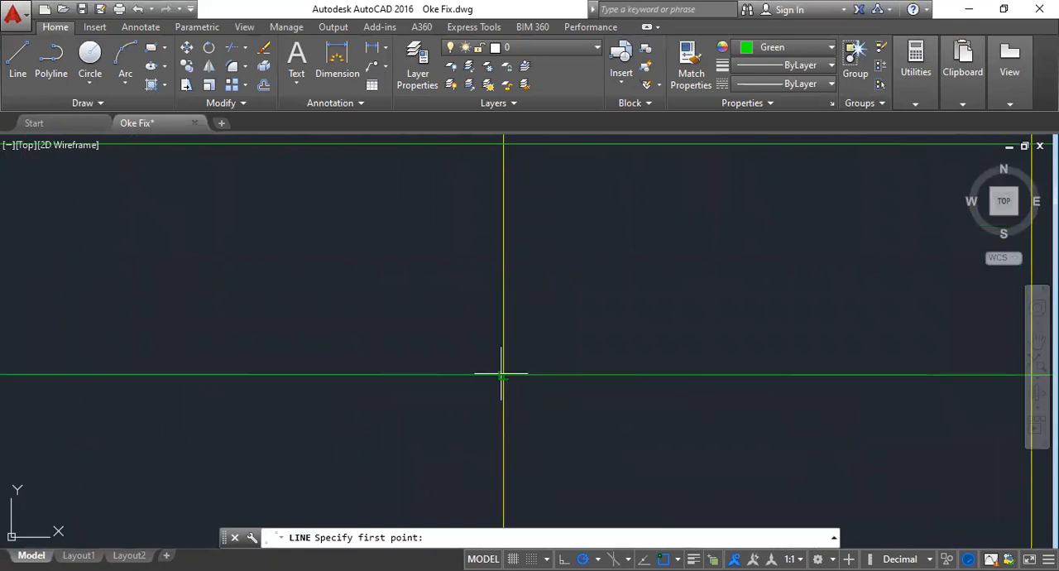
pyautogui.click(502, 375)
pyautogui.scroll(-3, 588, 350)
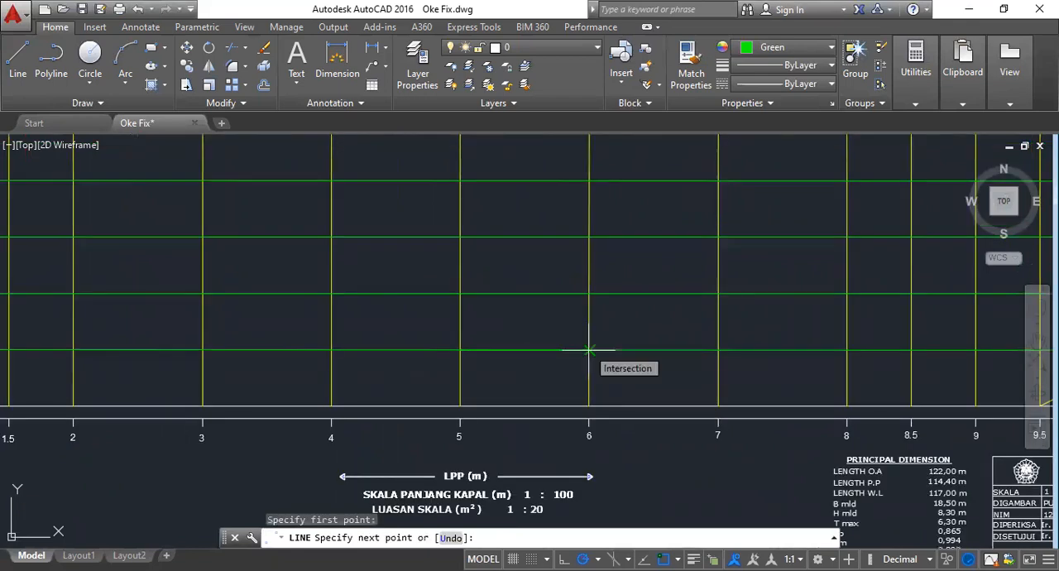
pyautogui.write('1.782')
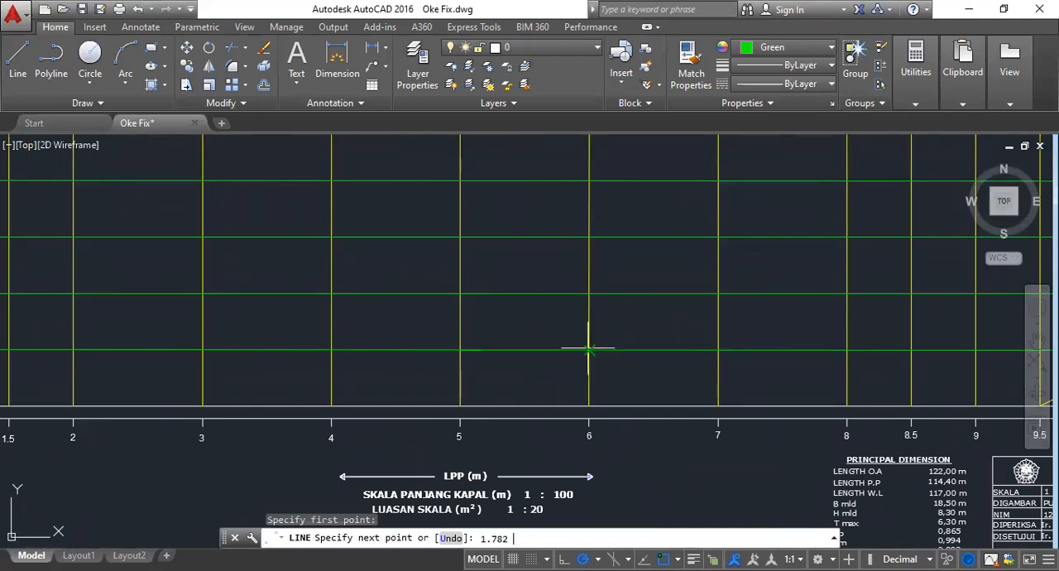
pyautogui.press('Return')
pyautogui.scroll(6, 641, 360)
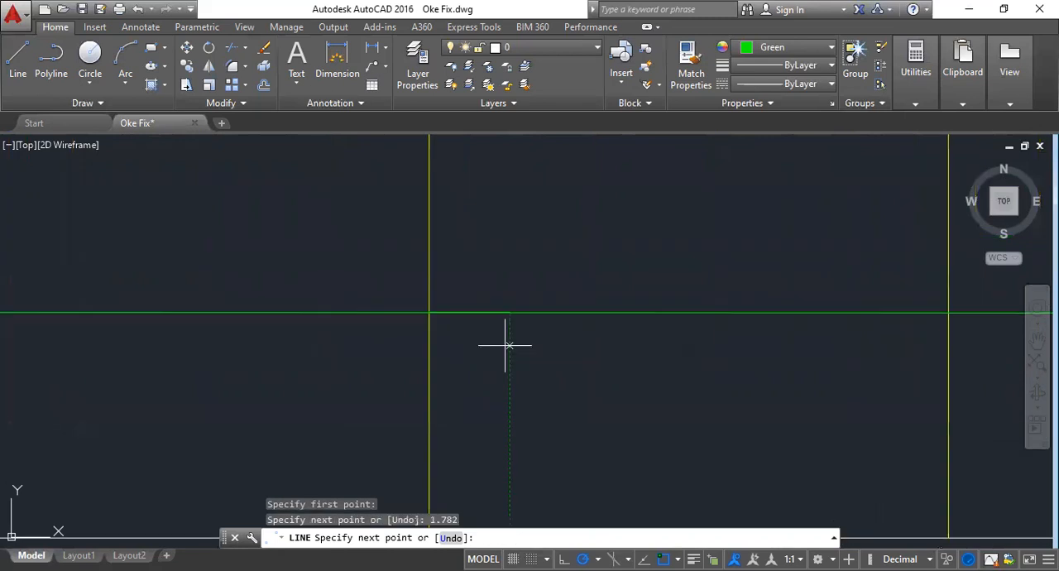
pyautogui.click(503, 343)
pyautogui.press('Escape')
pyautogui.scroll(-6, 513, 356)
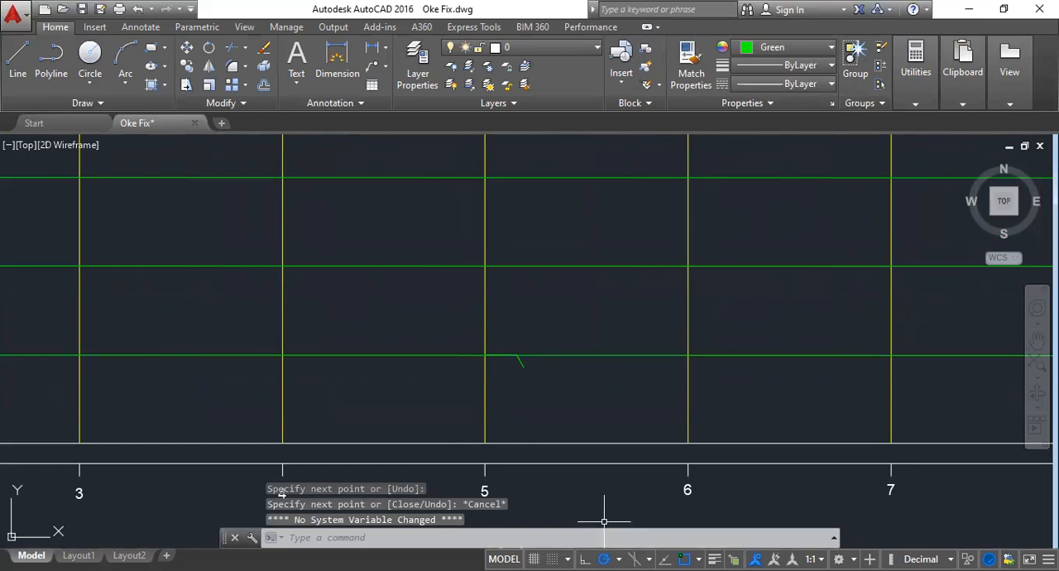
# - Look up station 5's 2 m value in Excel and draw a 3.564-unit line from station 5 at 2,00 m with a short slanted end
pyautogui.hotkey('alt', 'Tab')
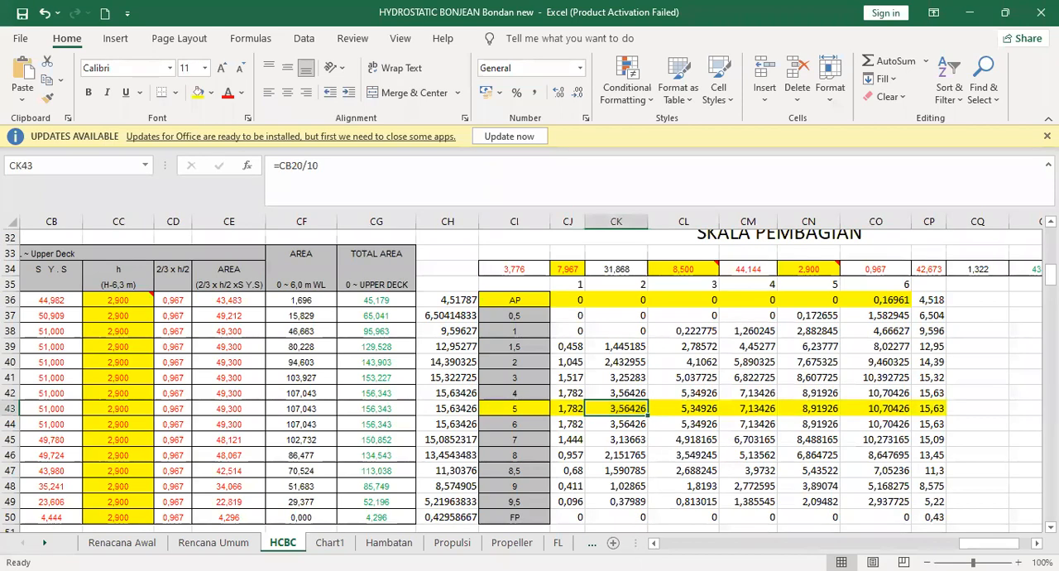
pyautogui.hotkey('alt', 'Tab')
pyautogui.click(18, 62)
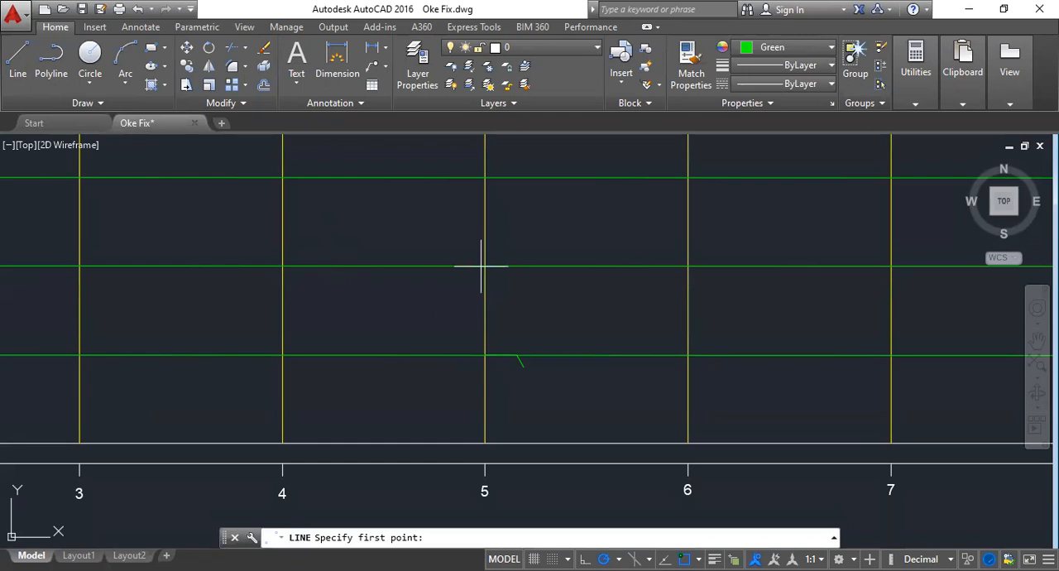
pyautogui.click(482, 266)
pyautogui.write('3.')
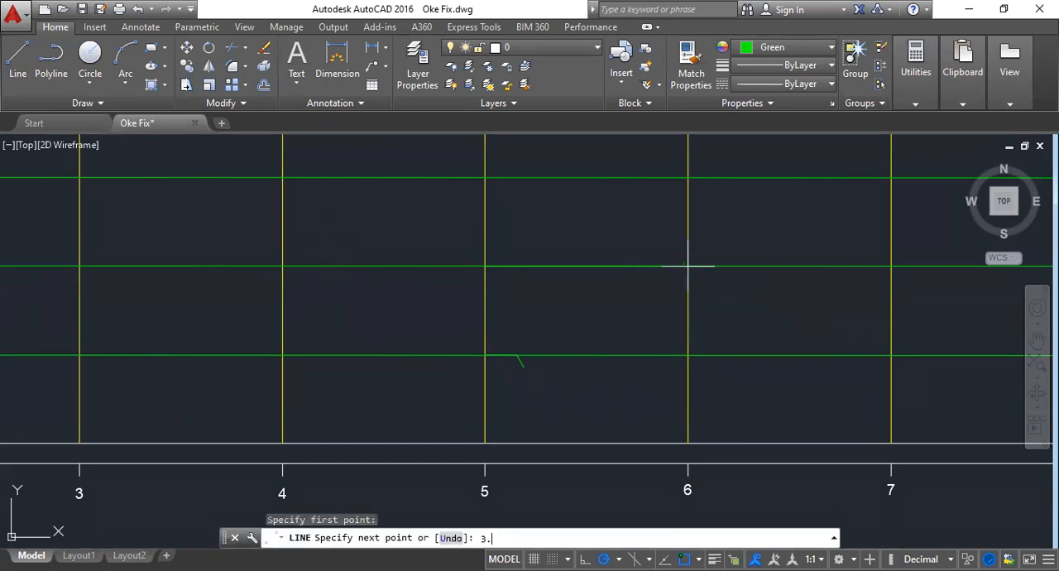
pyautogui.write('564')
pyautogui.press('space')
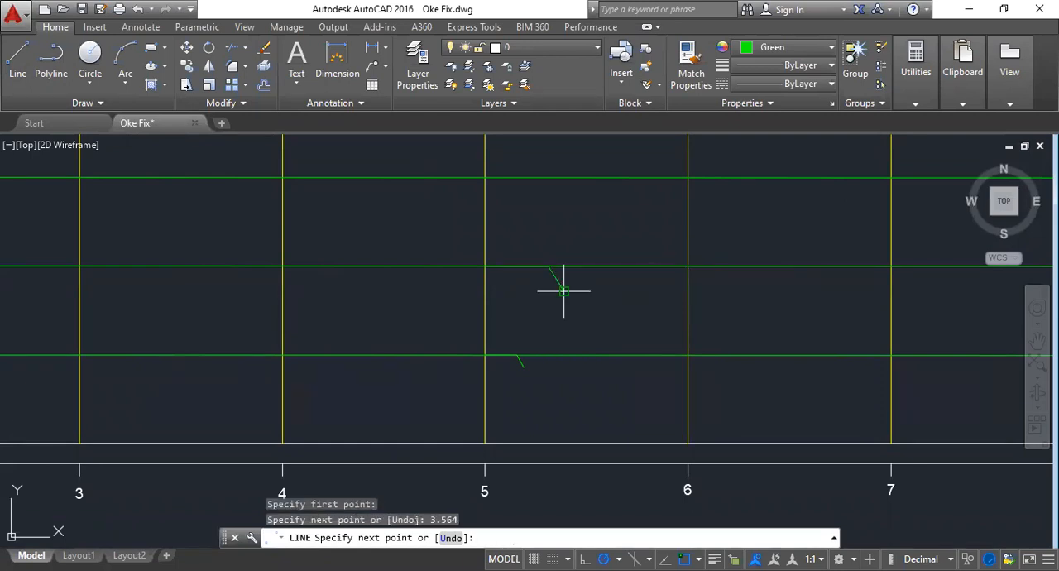
pyautogui.press('Escape')
# - Look up station 5's 3 m value in Excel and draw a 5.349-unit AutoCAD line from station 5 at 3,00 m with a short slanted end
pyautogui.hotkey('alt', 'Tab')
pyautogui.click(687, 409)
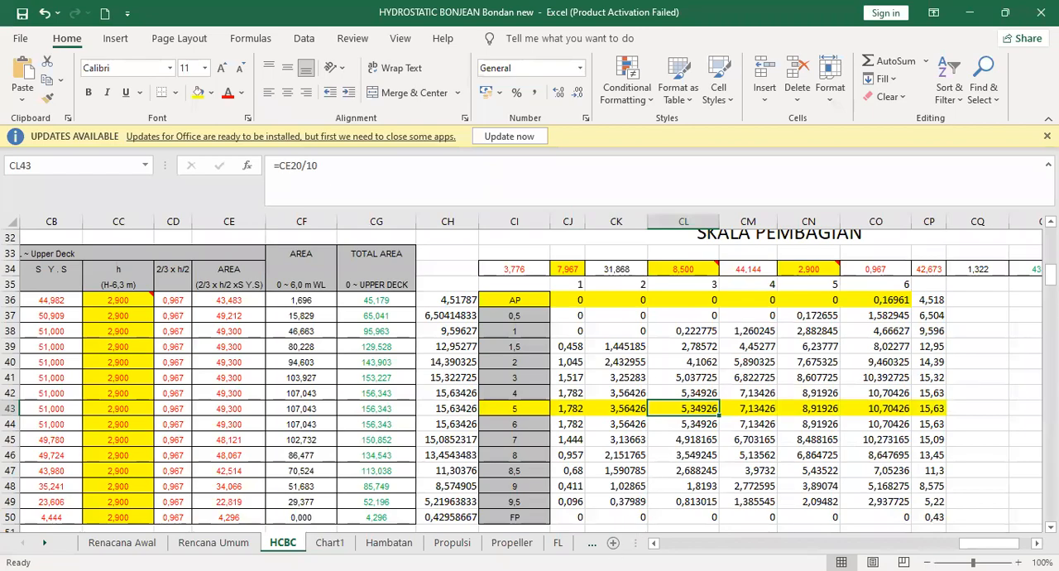
pyautogui.hotkey('alt', 'Tab')
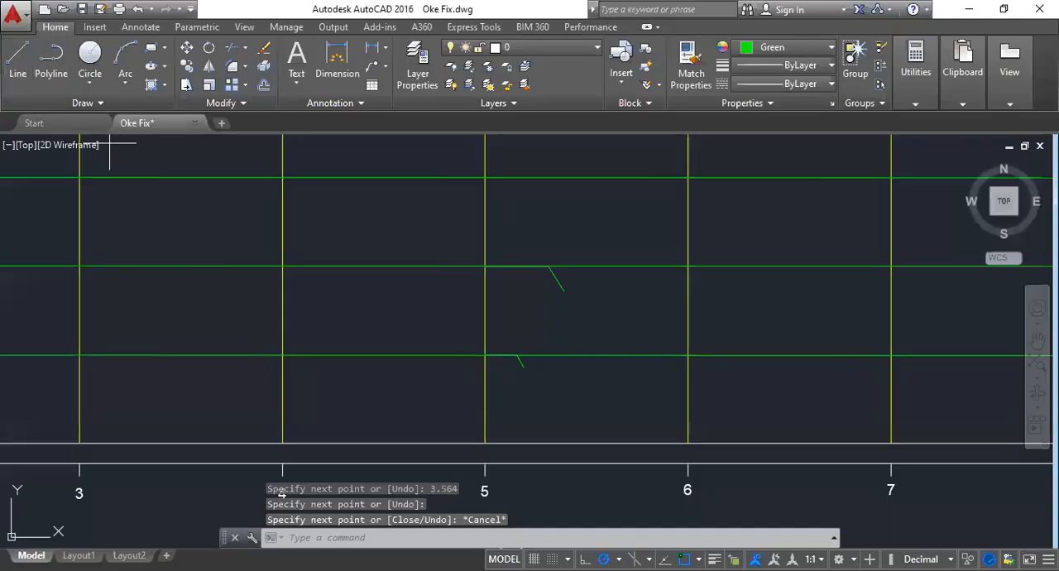
pyautogui.press('Return')
pyautogui.click(484, 177)
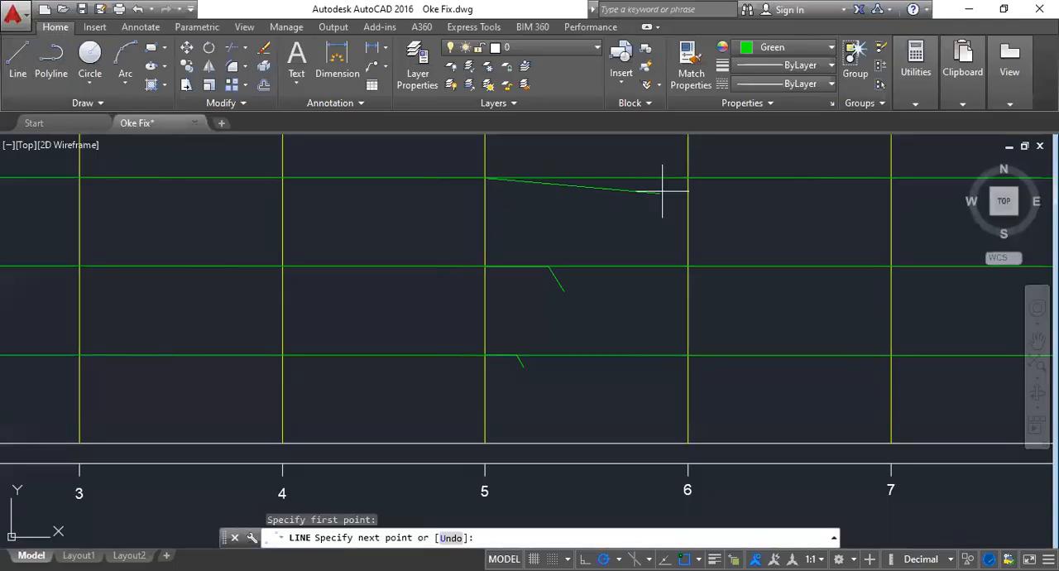
pyautogui.write('5.4')
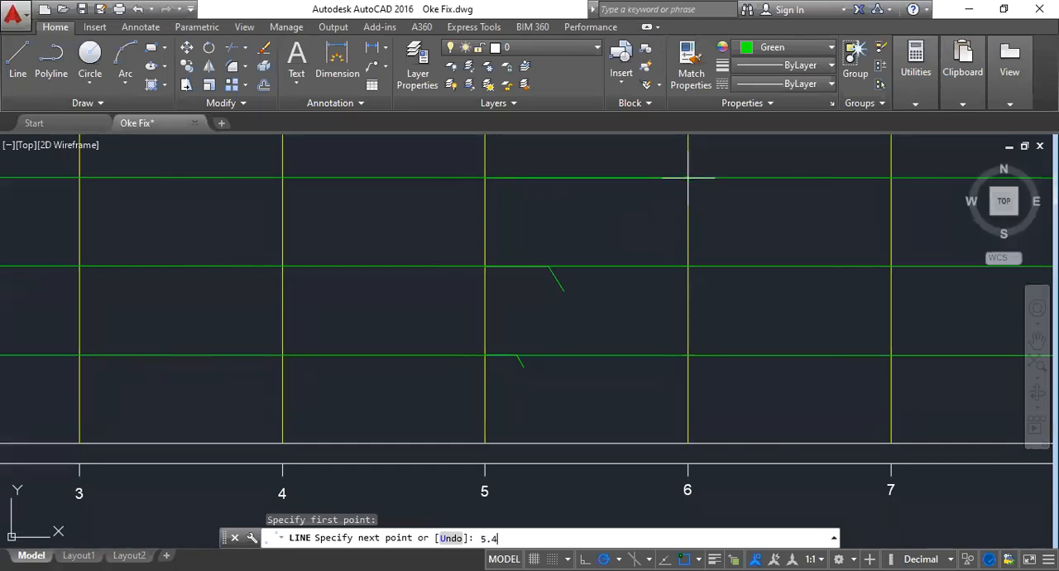
pyautogui.write('49')
pyautogui.press('BackSpace')
pyautogui.press('BackSpace')
pyautogui.press('BackSpace')
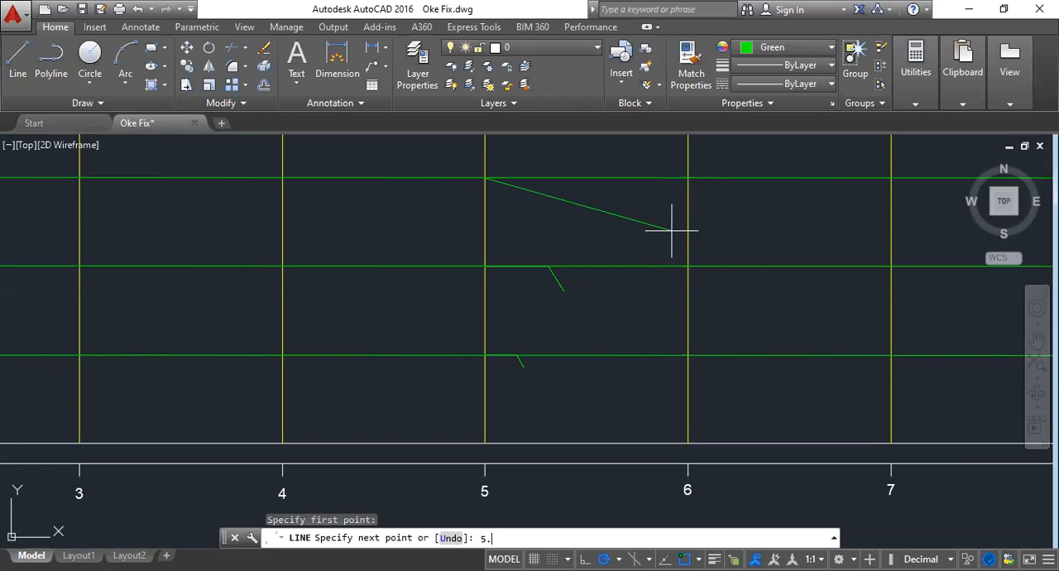
pyautogui.write('349')
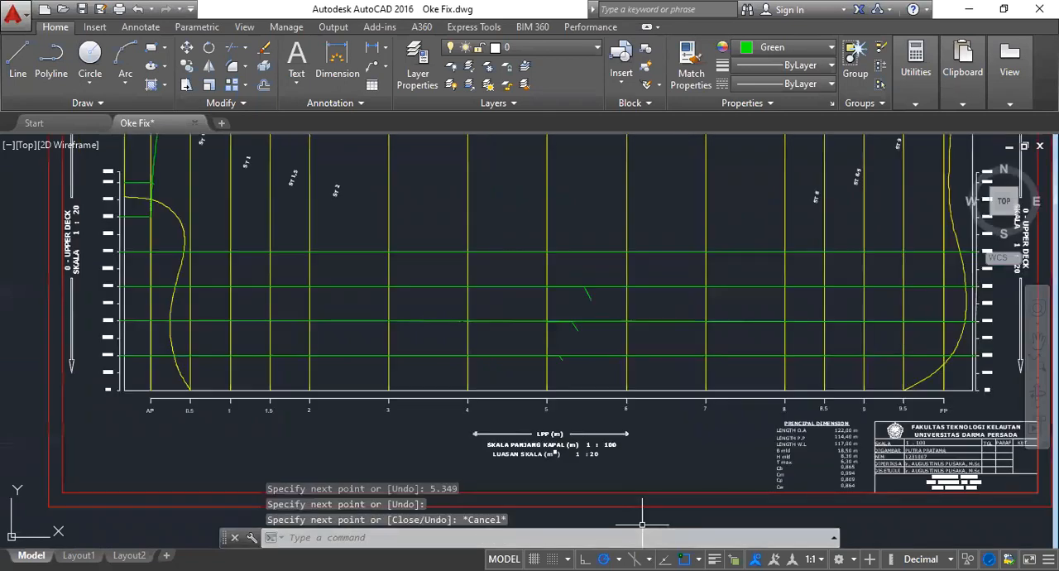
# - Look up station 5's 4 m value in Excel and draw a 7.134-unit AutoCAD line from station 5 at 4,00 m with a short downward end
pyautogui.hotkey('alt', 'Tab')
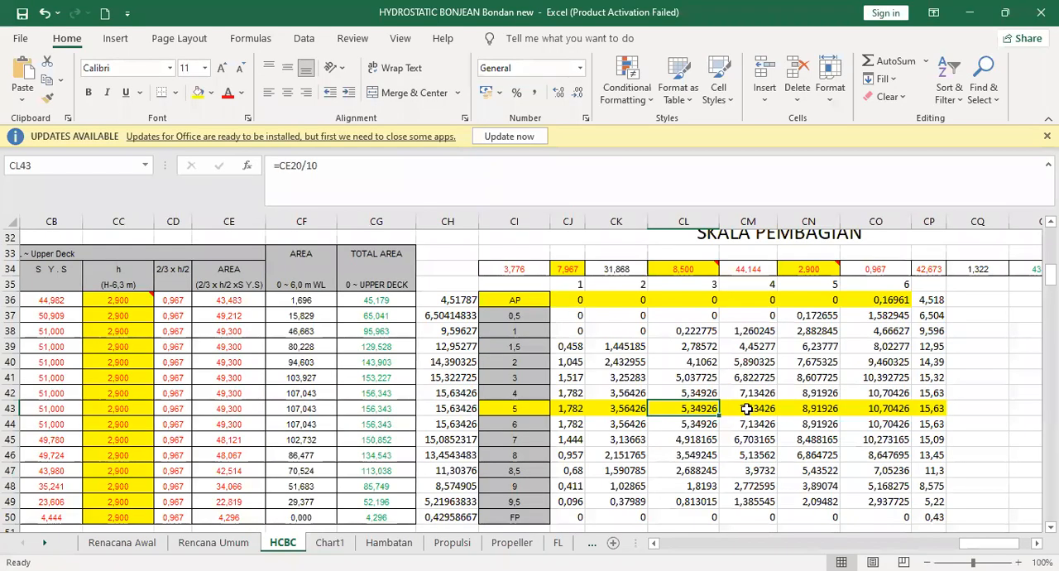
pyautogui.click(748, 407)
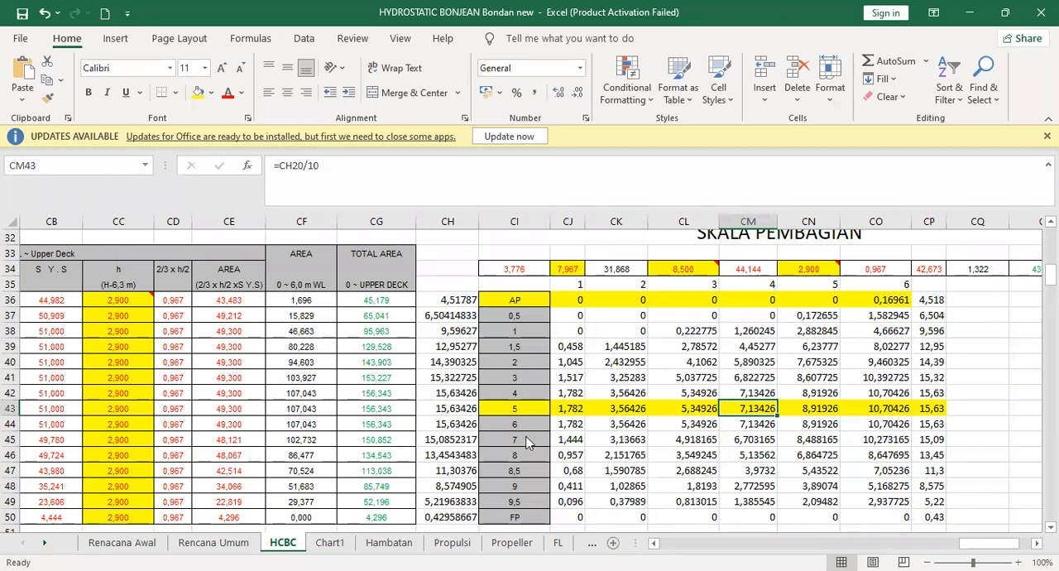
pyautogui.hotkey('alt', 'Tab')
pyautogui.click(17, 62)
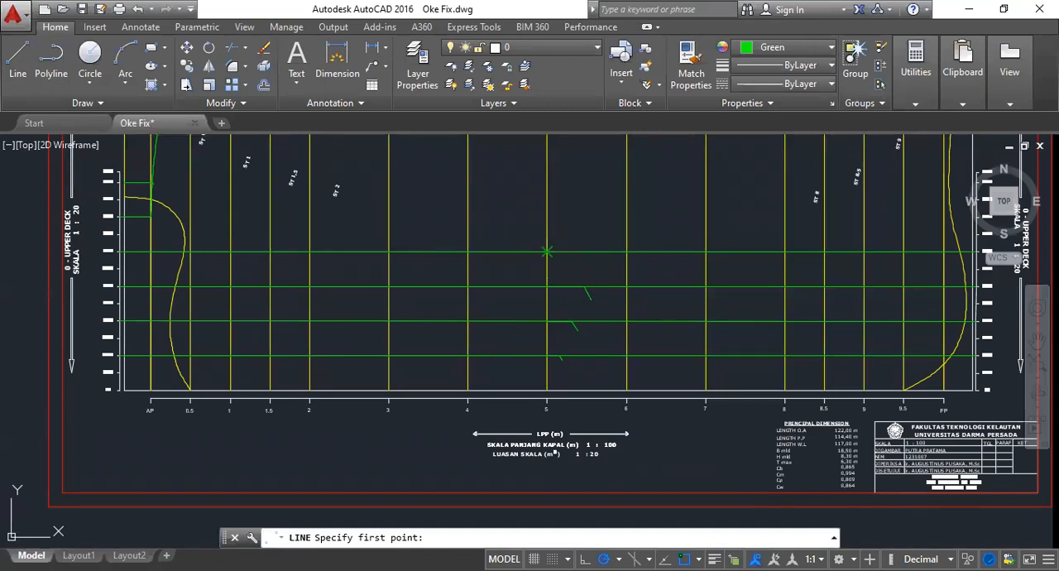
pyautogui.click(546, 252)
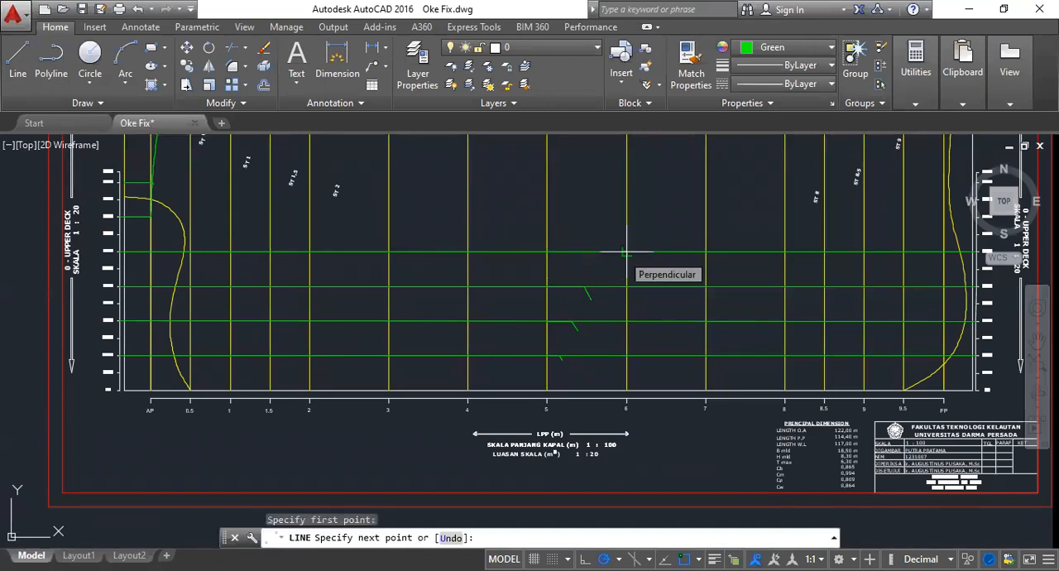
pyautogui.write('7.13')
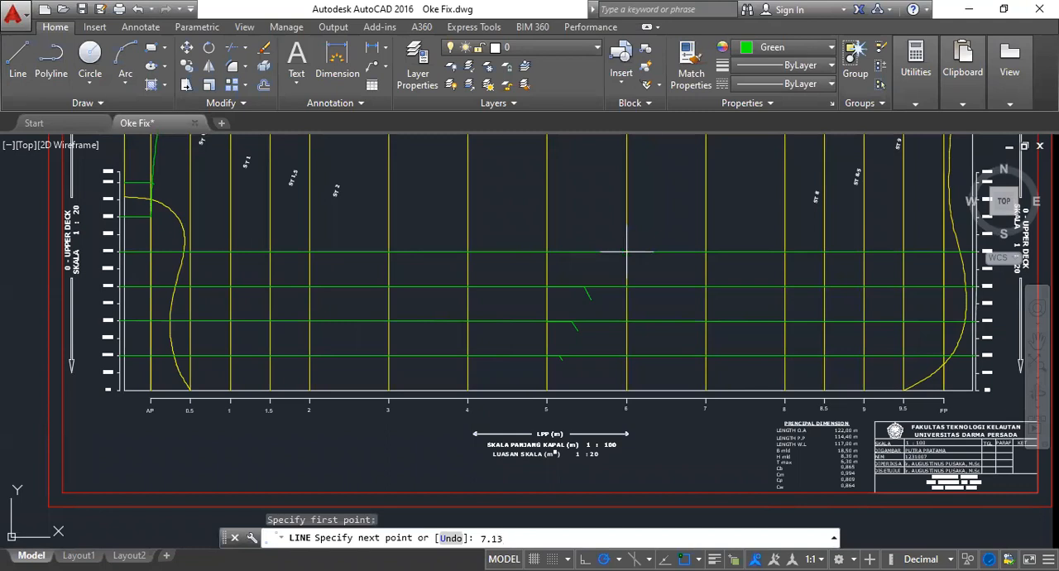
pyautogui.write('4')
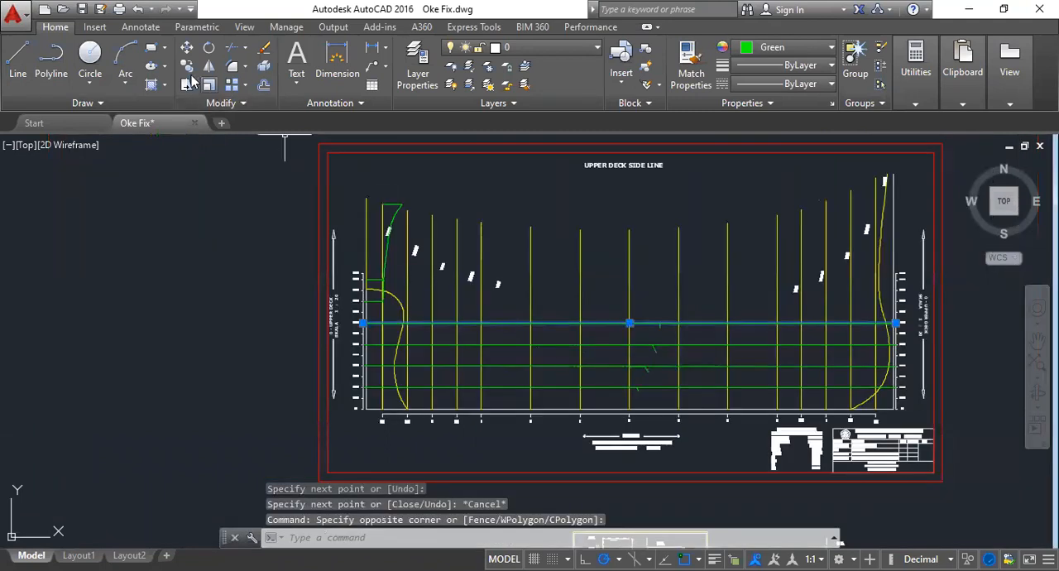
# - Copy the 4,00 m horizontal line to the 5,00 m and 6,00 m marks of the height scale
pyautogui.click(187, 71)
pyautogui.scroll(5, 331, 324)
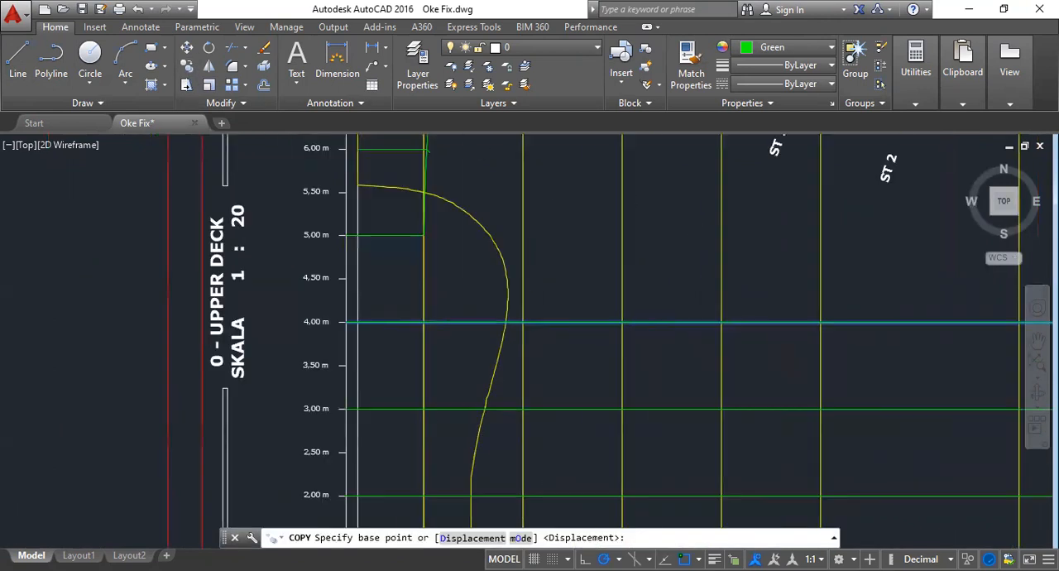
pyautogui.click(326, 272)
pyautogui.scroll(-3, 331, 272)
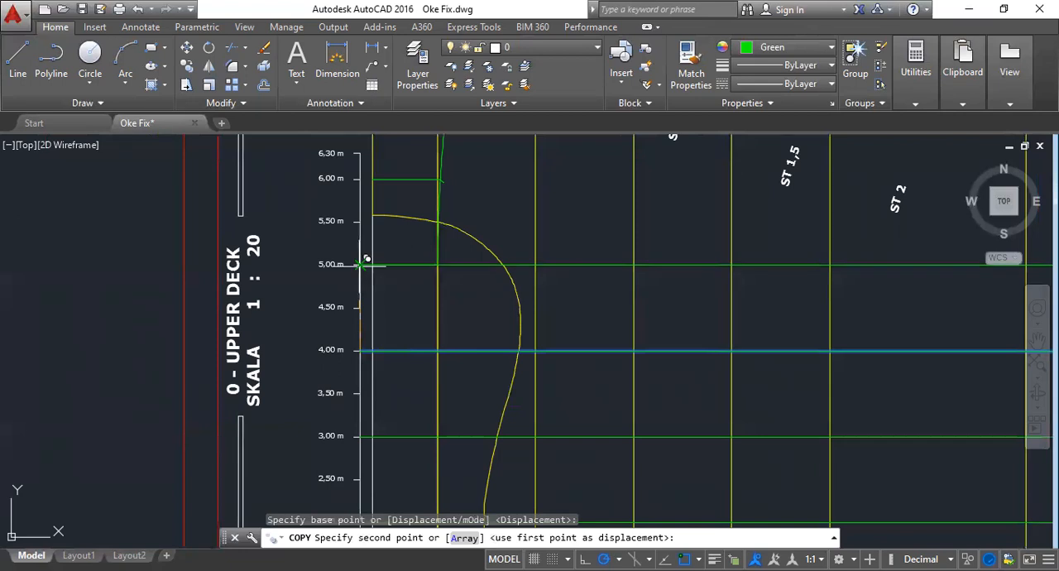
pyautogui.click(364, 177)
pyautogui.scroll(4, 364, 175)
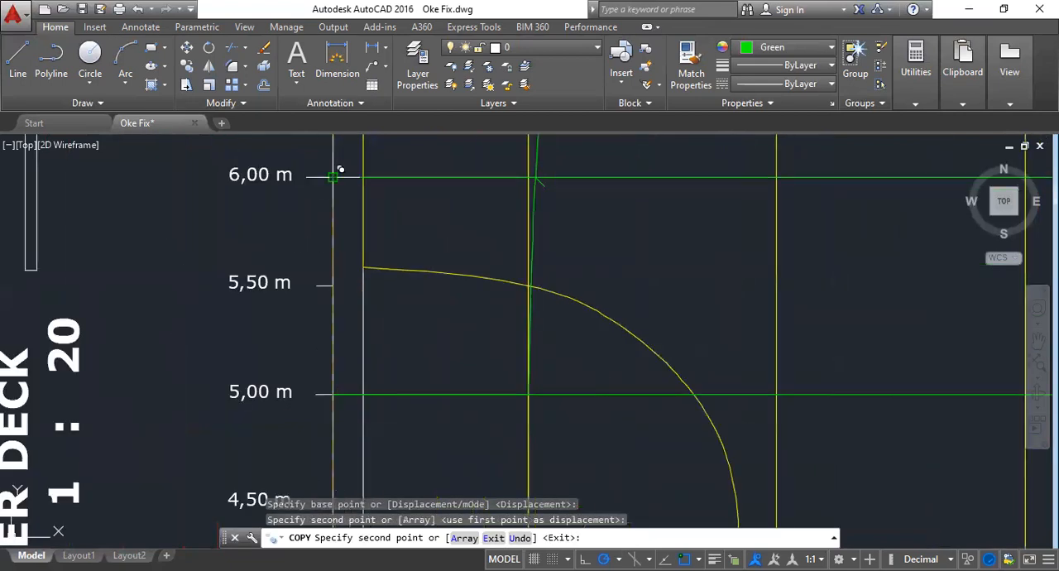
pyautogui.click(335, 176)
pyautogui.press('Escape')
pyautogui.scroll(-5, 740, 328)
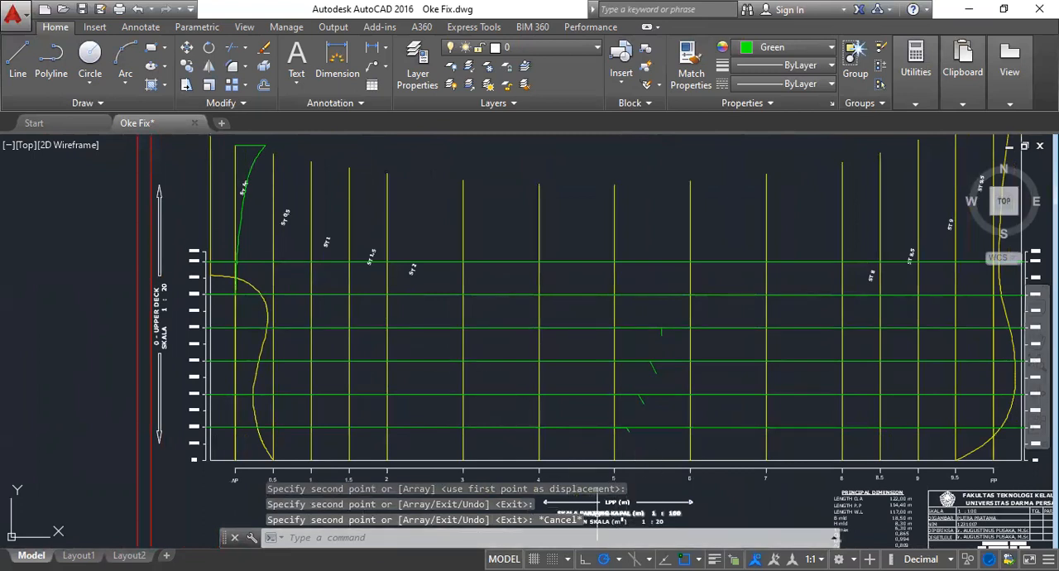
# - Look up station 5's 5 m value in Excel and draw an 8.919-unit AutoCAD line from station 5 at 5,00 m with a short slanted end
pyautogui.hotkey('alt', 'Tab')
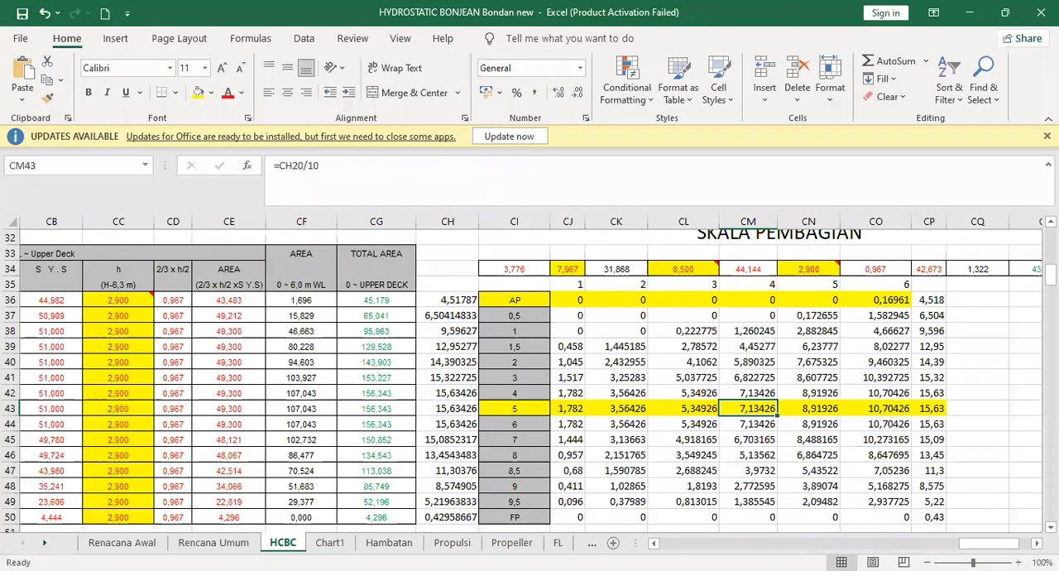
pyautogui.click(820, 407)
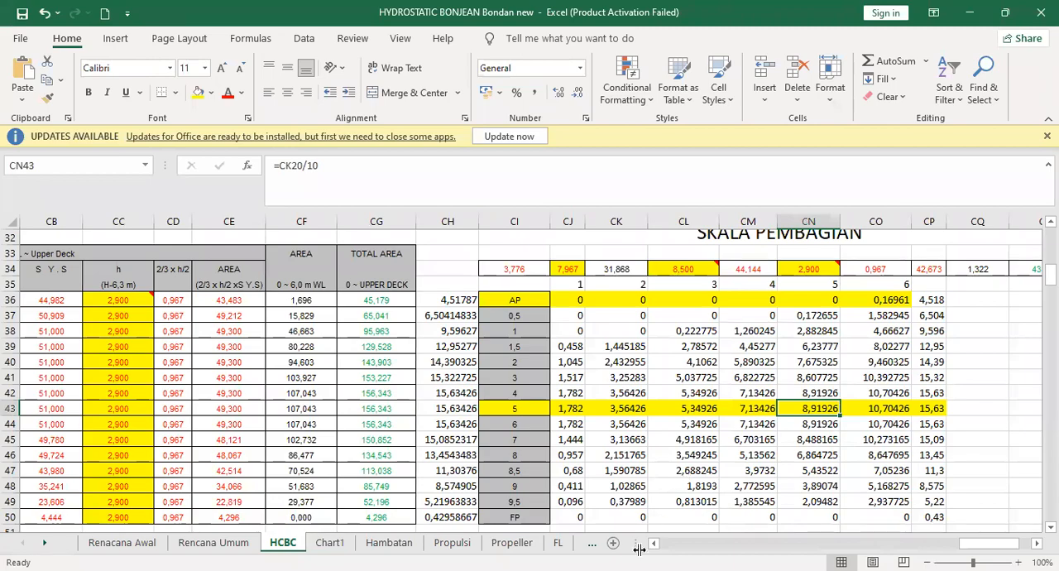
pyautogui.hotkey('alt', 'Tab')
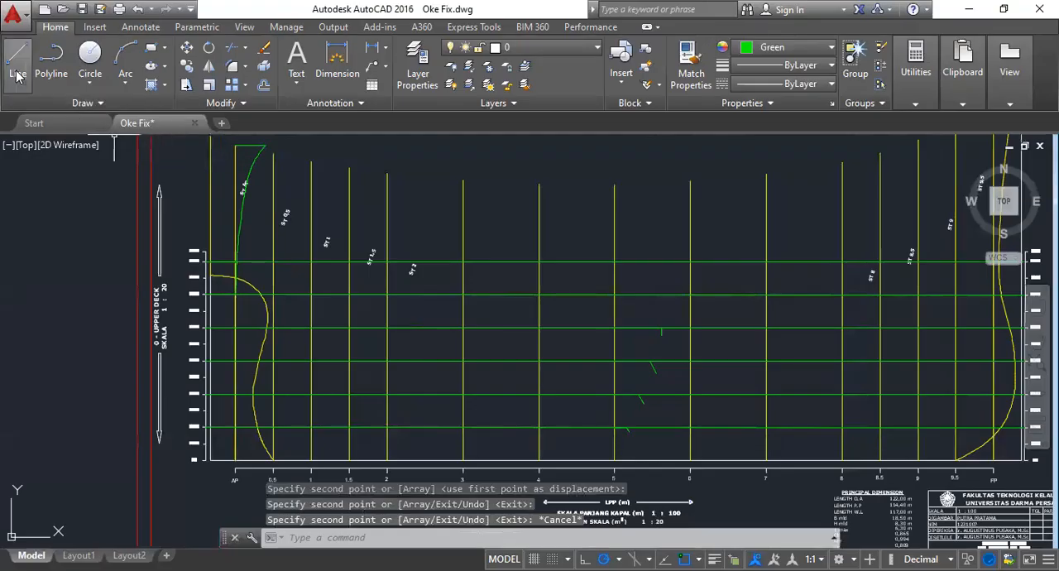
pyautogui.write('l')
pyautogui.press('Return')
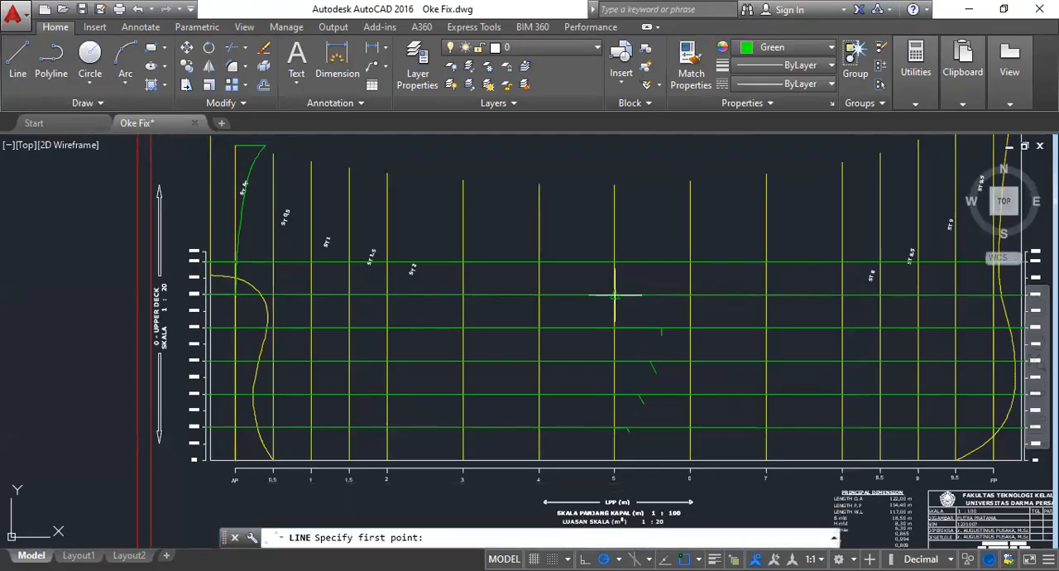
pyautogui.scroll(6, 614, 291)
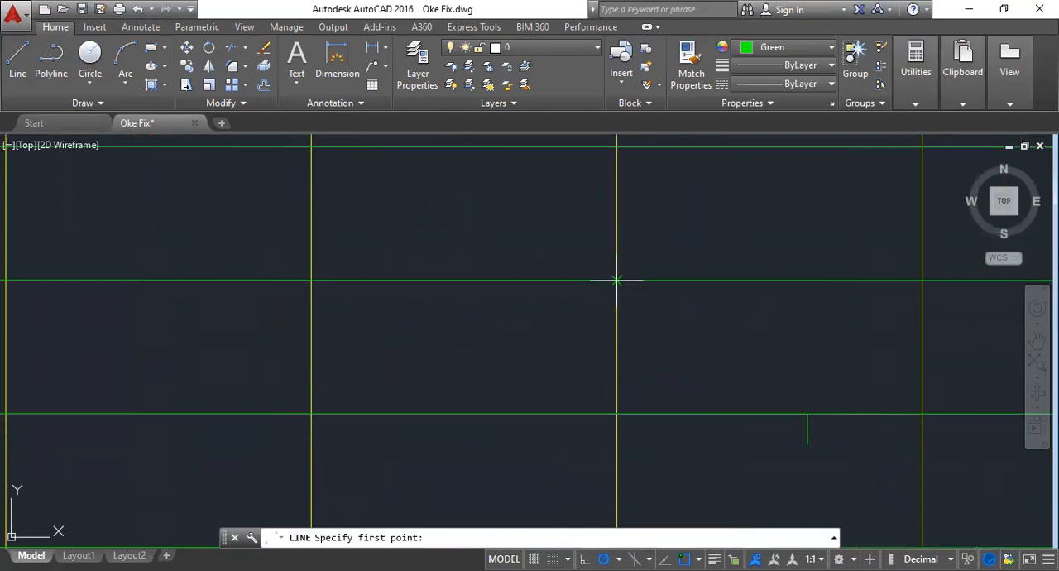
pyautogui.click(616, 280)
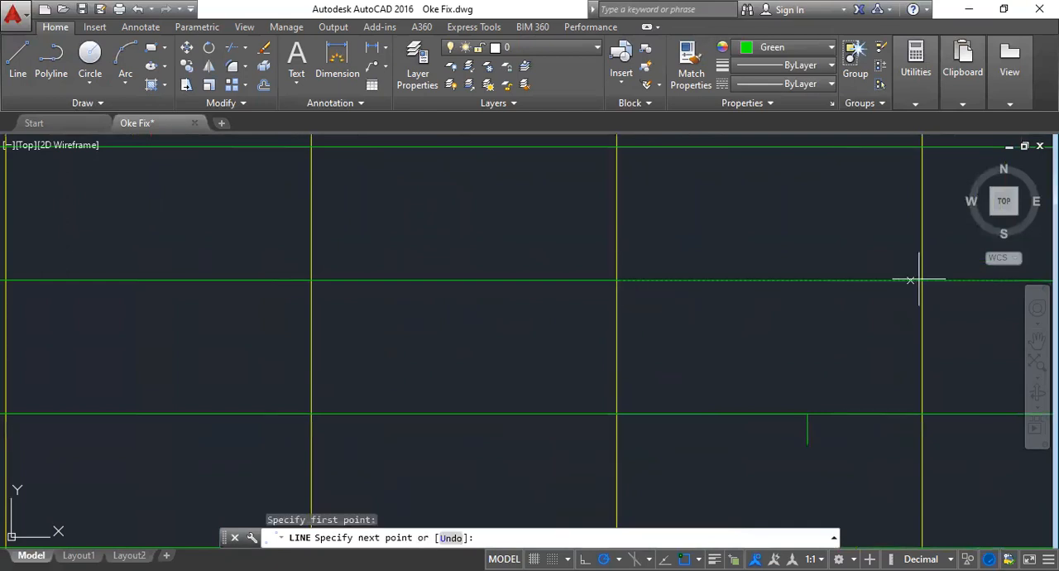
pyautogui.write('8.9')
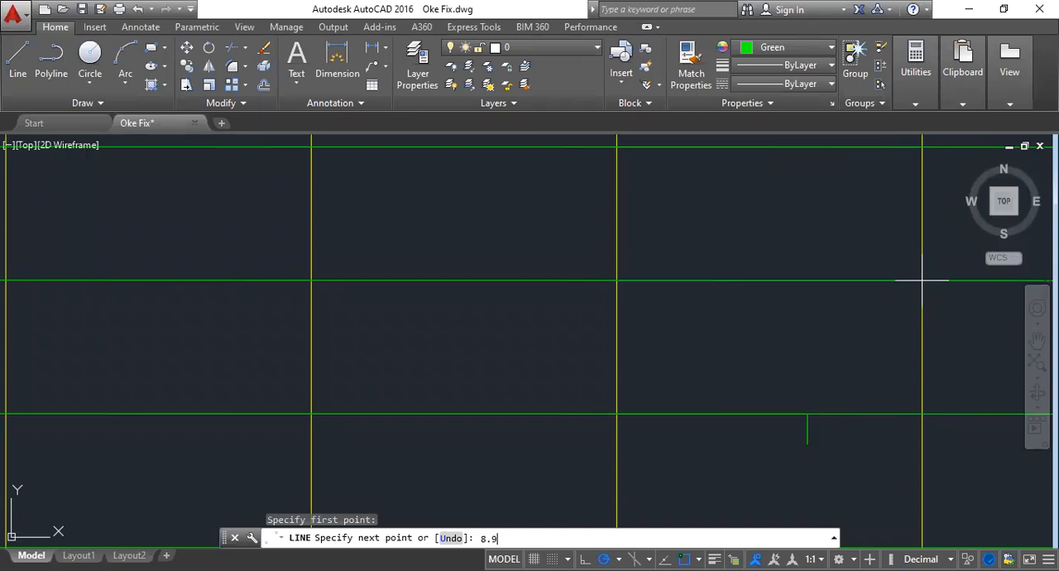
pyautogui.write('19')
# - Look up station 5's 6 m value in Excel and draw a 10.704-unit AutoCAD line from station 5 at 6,00 m with a short downward end
pyautogui.hotkey('alt', 'Tab')
pyautogui.click(877, 405)
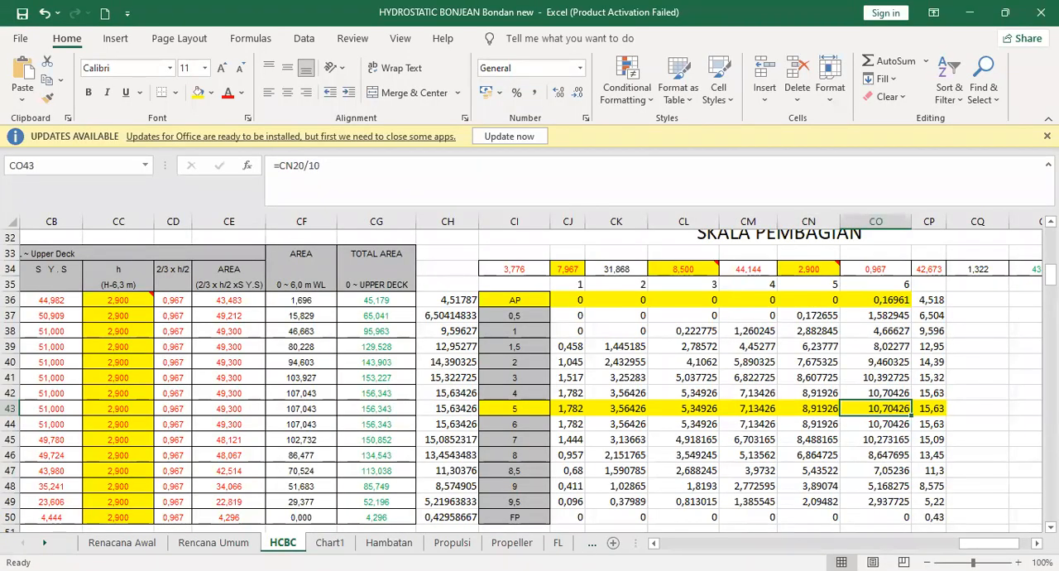
pyautogui.hotkey('alt', 'Tab')
pyautogui.click(17, 60)
pyautogui.scroll(5, 501, 231)
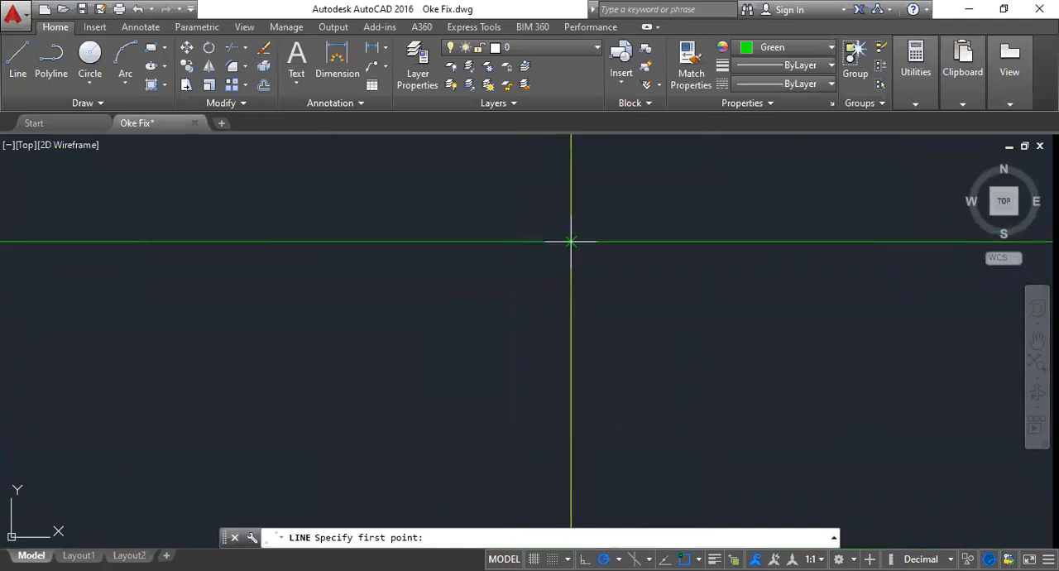
pyautogui.scroll(-3, 571, 241)
pyautogui.click(488, 297)
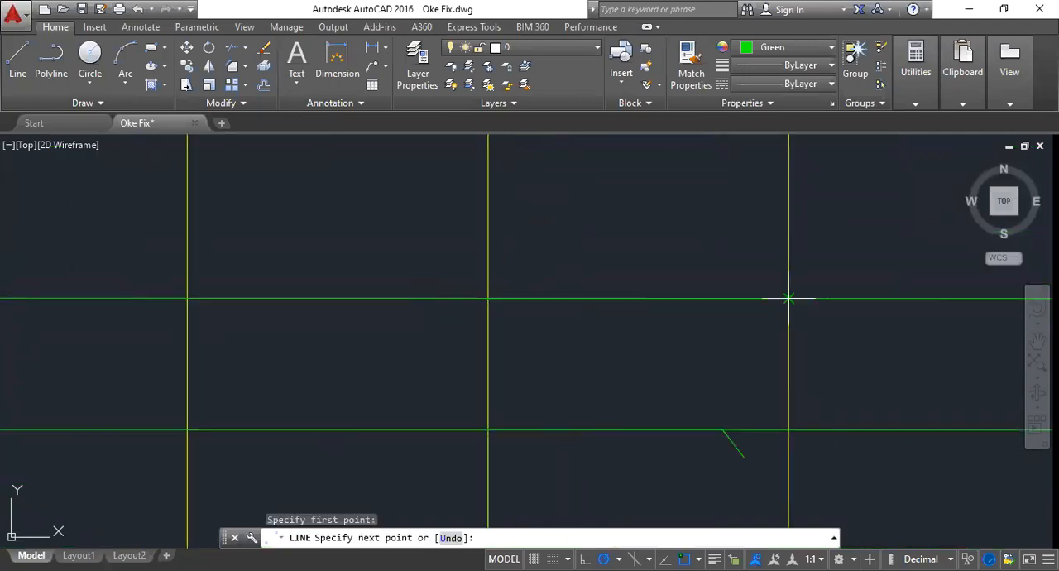
pyautogui.write('10.704')
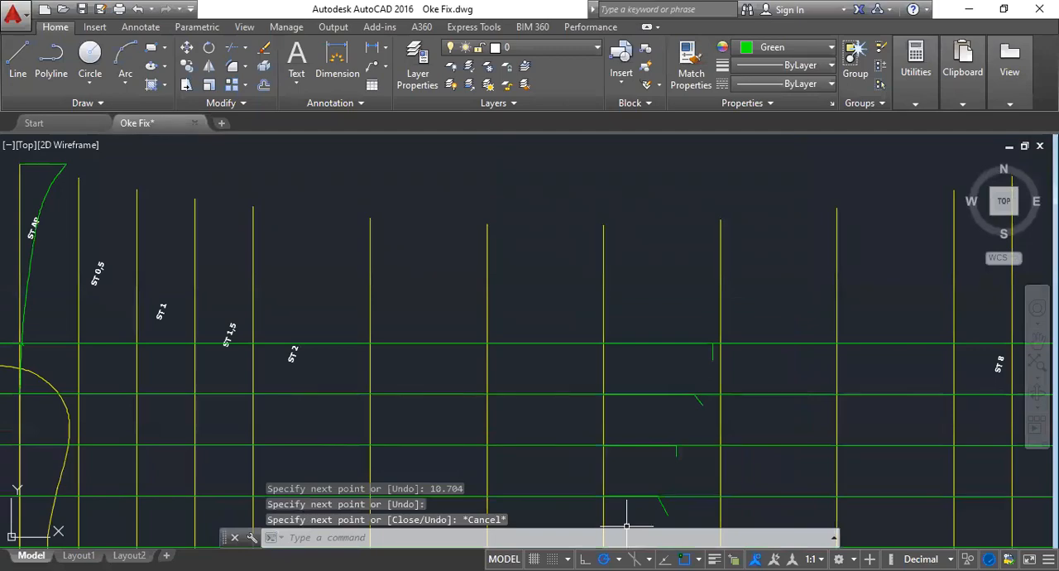
# - Look up station 5's upper-deck value in Excel and draw a 15.63-unit horizontal AutoCAD line from the upper end of the station 5 line
pyautogui.hotkey('alt', 'Tab')
pyautogui.click(932, 413)
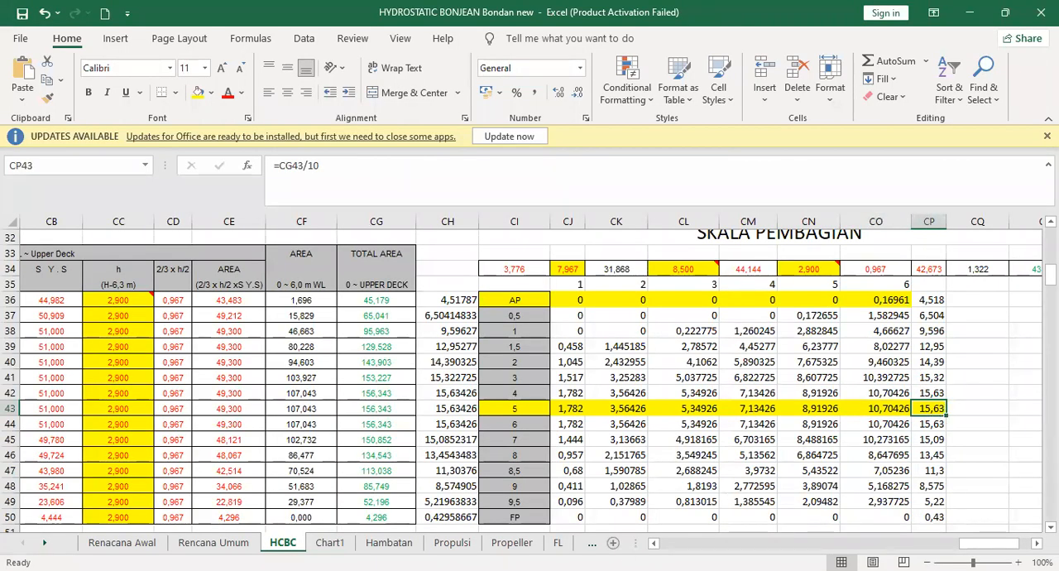
pyautogui.hotkey('alt', 'Tab')
pyautogui.click(17, 62)
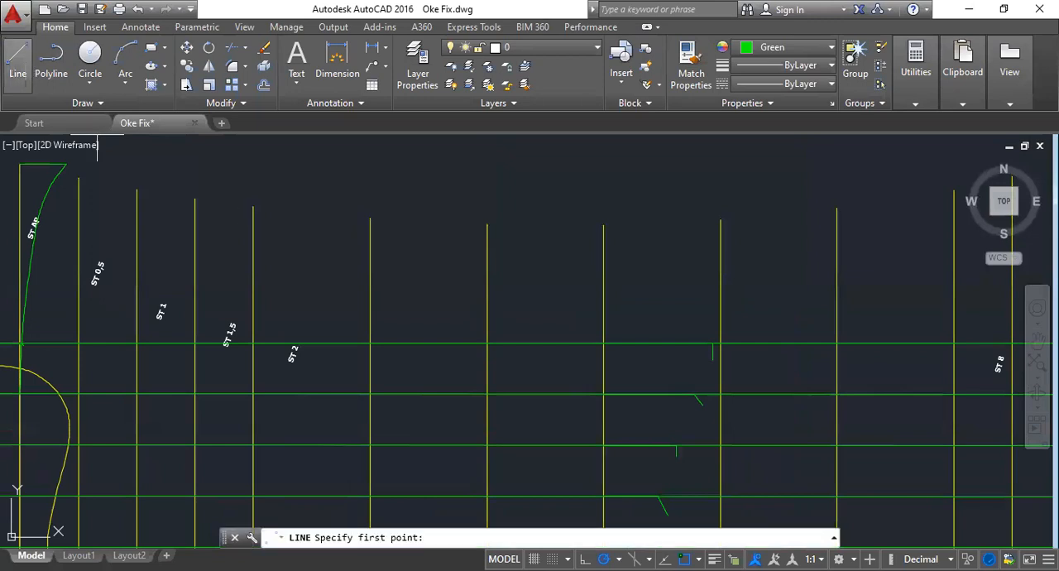
pyautogui.click(604, 225)
pyautogui.write('1')
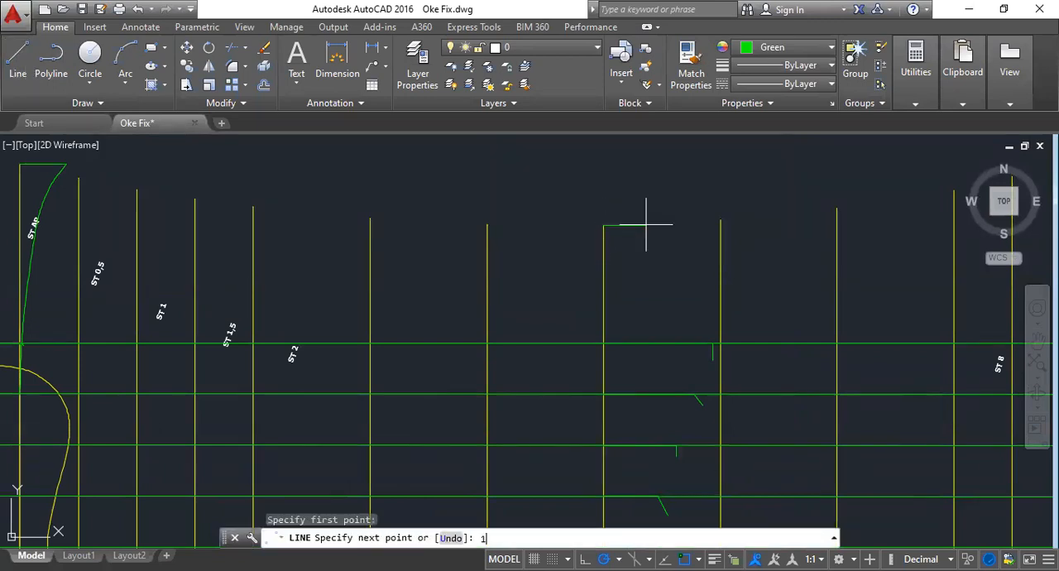
pyautogui.write('5.63')
pyautogui.press('Return')
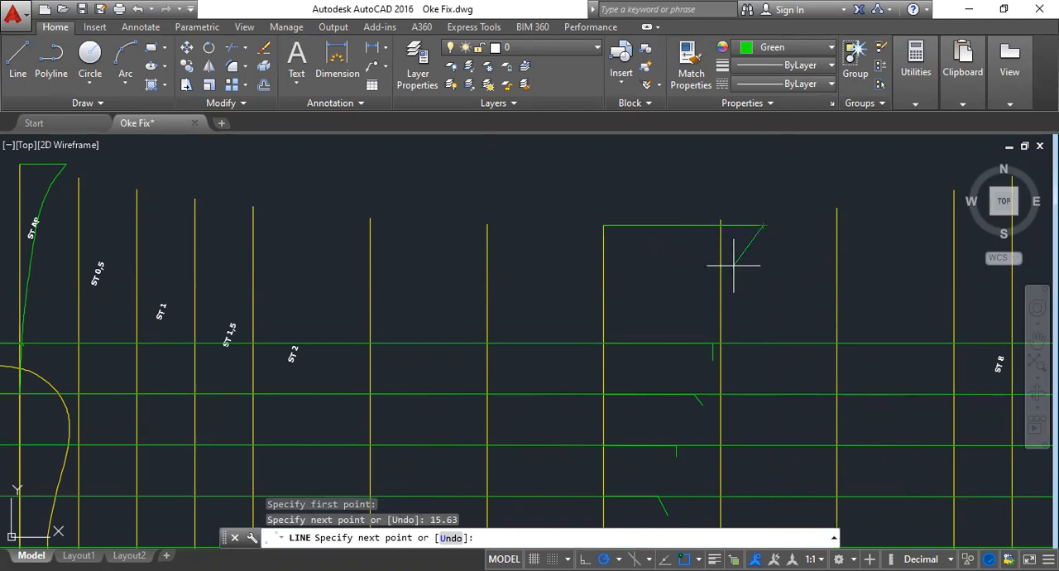
pyautogui.press('Escape')
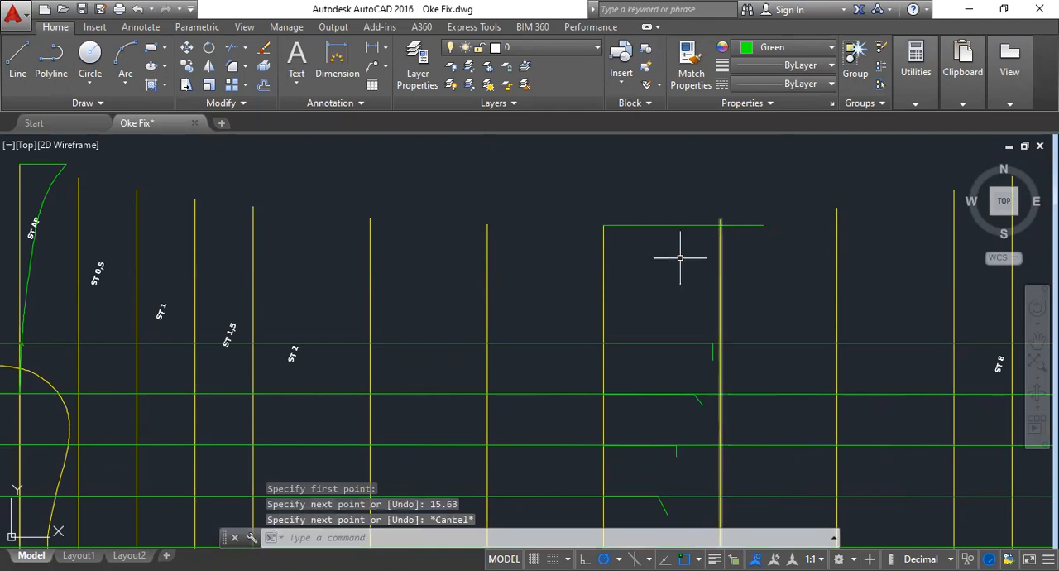
# - Begin a fit spline at station 5's base point and pass it through the ends of the 1,00 m and 2,00 m area lines
pyautogui.click(83, 103)
pyautogui.click(15, 120)
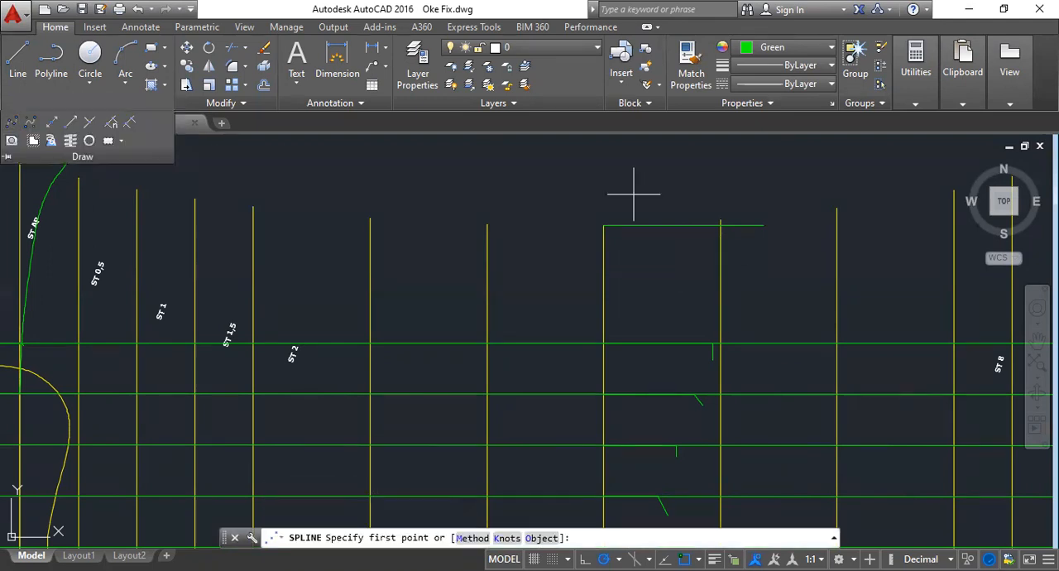
pyautogui.scroll(-4, 619, 267)
pyautogui.scroll(8, 622, 356)
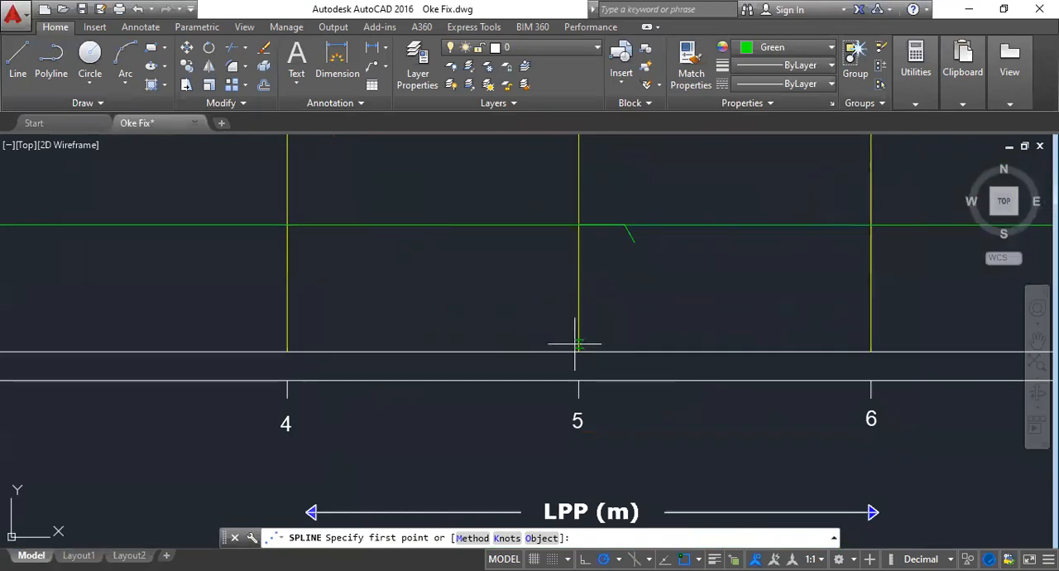
pyautogui.click(32, 105)
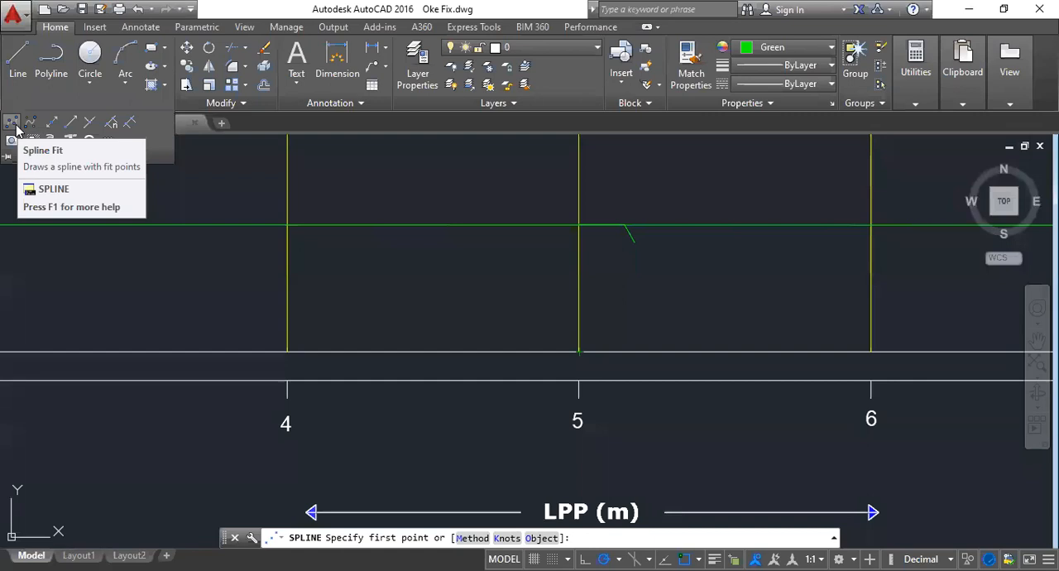
pyautogui.scroll(6, 578, 351)
pyautogui.click(579, 351)
pyautogui.scroll(-2, 578, 352)
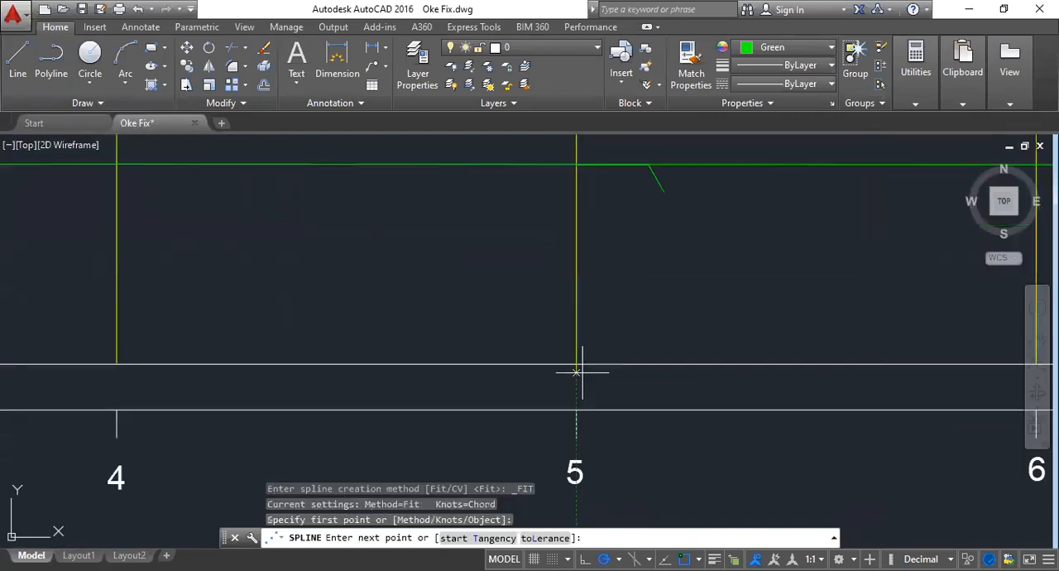
pyautogui.click(648, 165)
pyautogui.scroll(5, 648, 164)
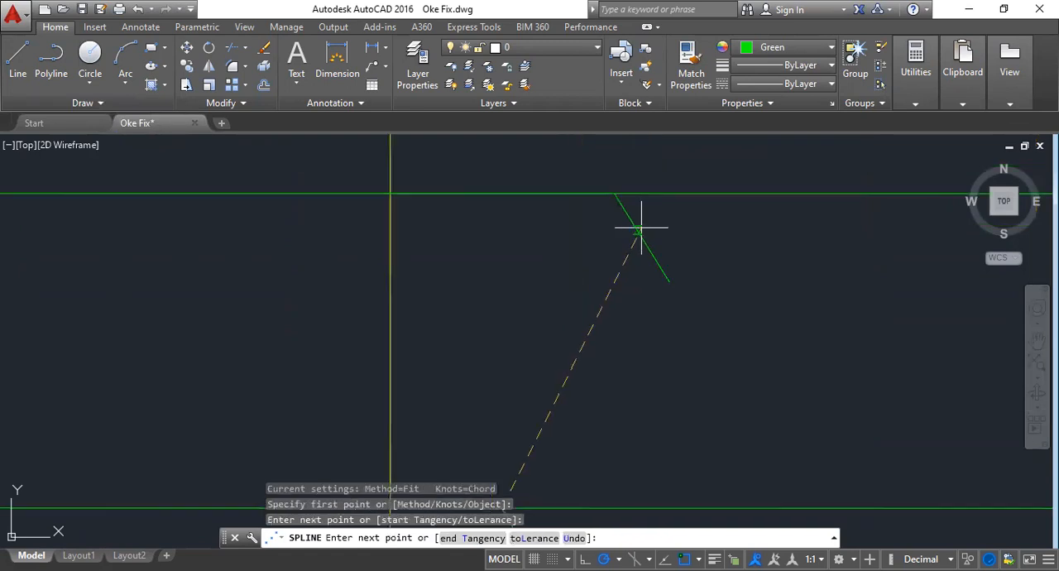
pyautogui.click(613, 192)
pyautogui.scroll(-3, 613, 193)
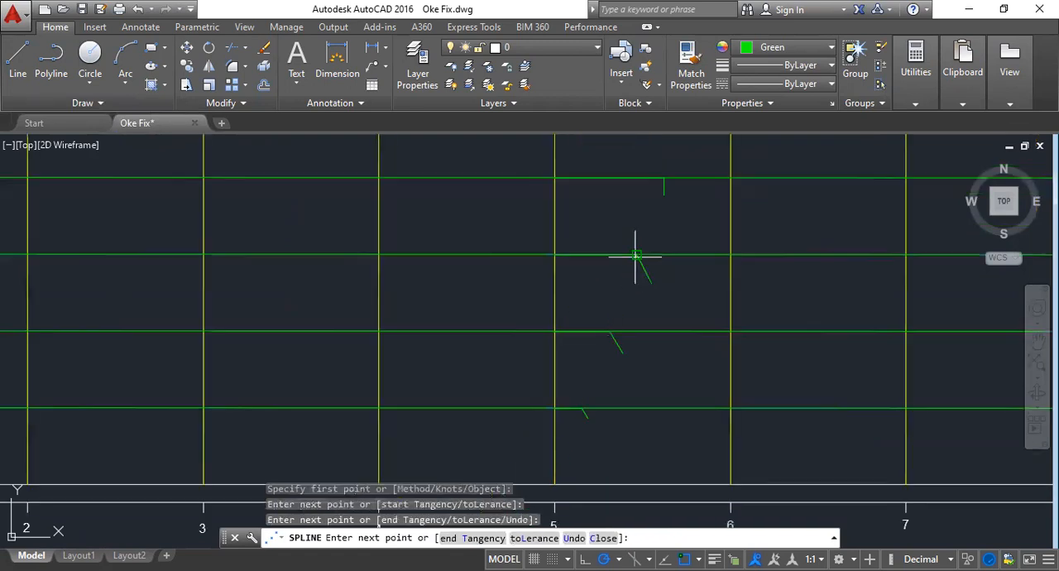
# - Continue the spline through the ends of station 5's 3,00 m to 6,00 m area lines and finish it at the upper-deck line's end
pyautogui.click(635, 257)
pyautogui.click(662, 172)
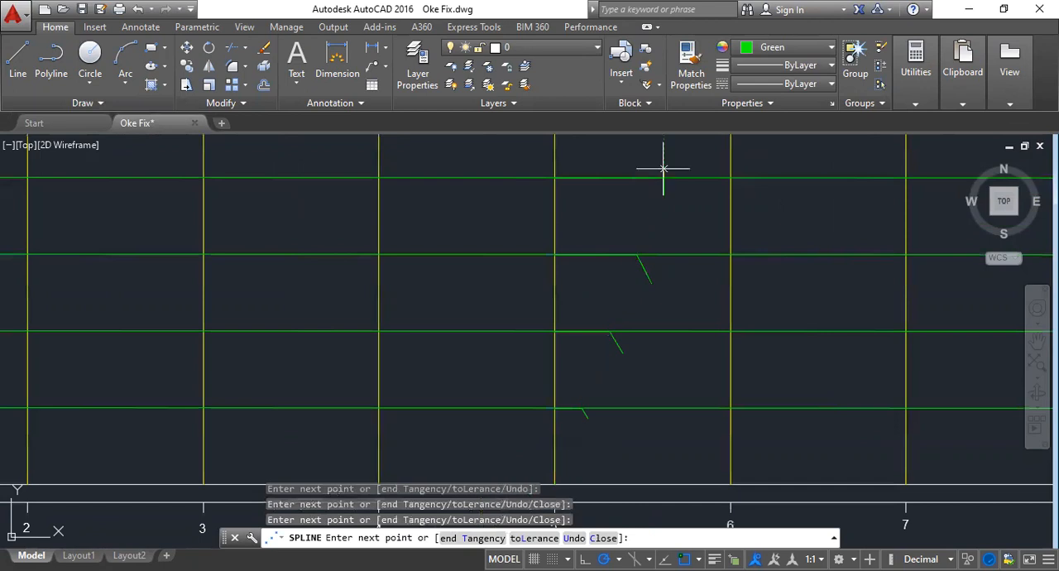
pyautogui.moveTo(663, 169); pyautogui.dragTo(611, 410, button='middle')
pyautogui.click(638, 341)
pyautogui.scroll(4, 666, 283)
pyautogui.click(659, 240)
pyautogui.scroll(-5, 634, 366)
pyautogui.scroll(3, 668, 323)
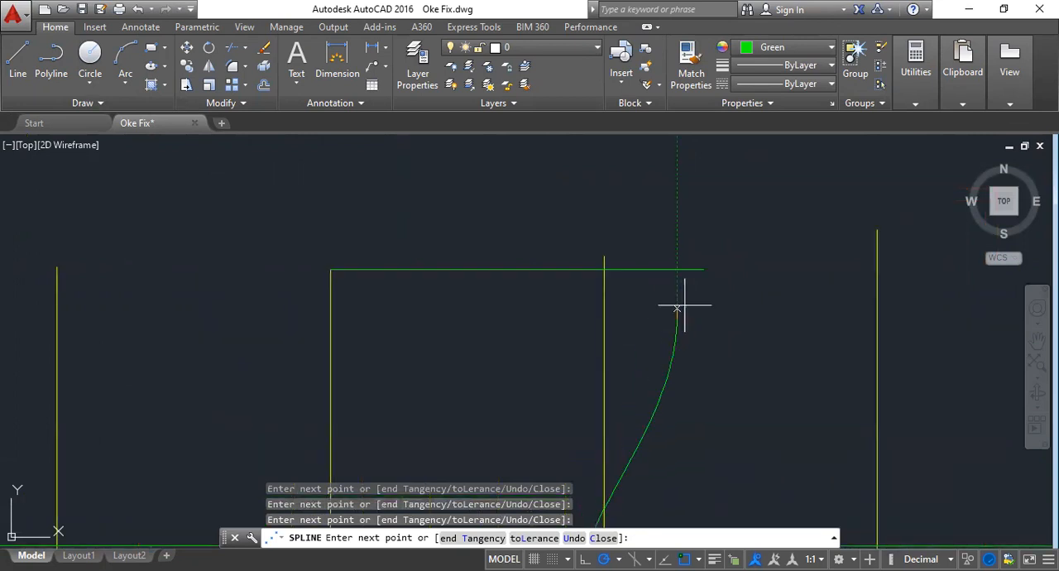
pyautogui.click(721, 258)
pyautogui.press('Return')
pyautogui.scroll(-4, 728, 257)
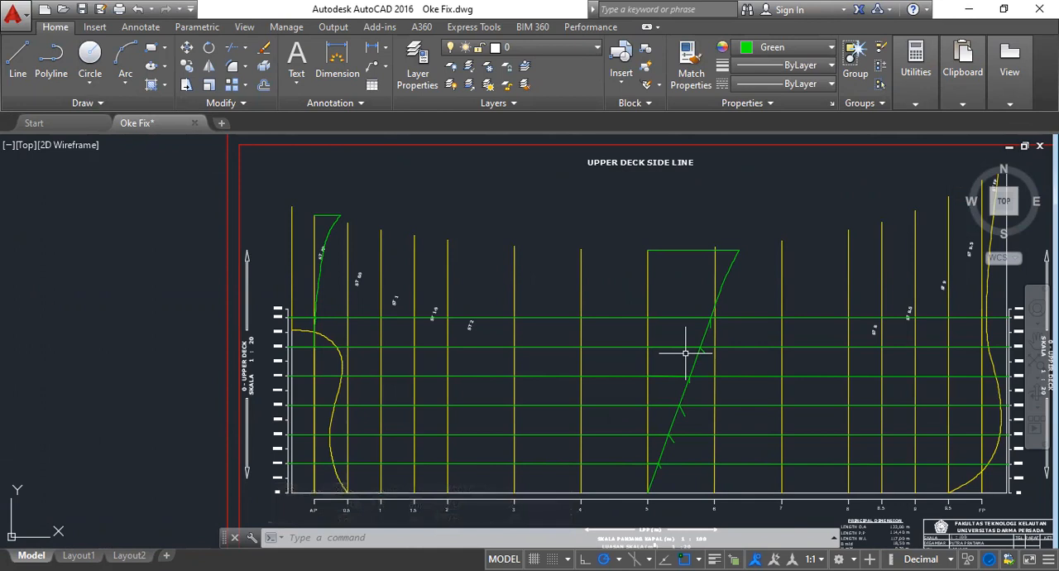
pyautogui.scroll(2, 653, 352)
pyautogui.scroll(2, 296, 219)
pyautogui.scroll(2, 282, 213)
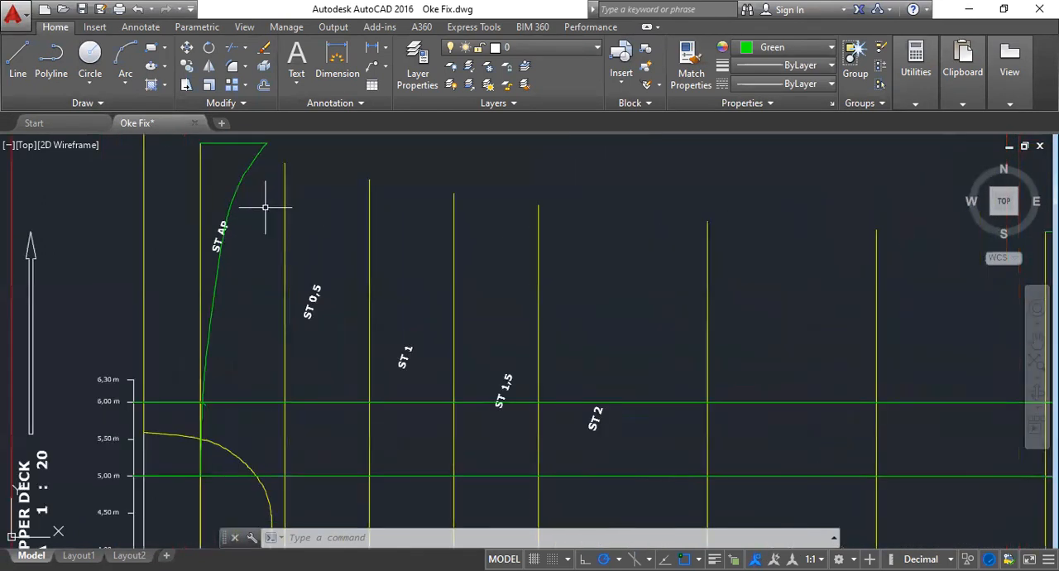
pyautogui.scroll(-4, 466, 331)
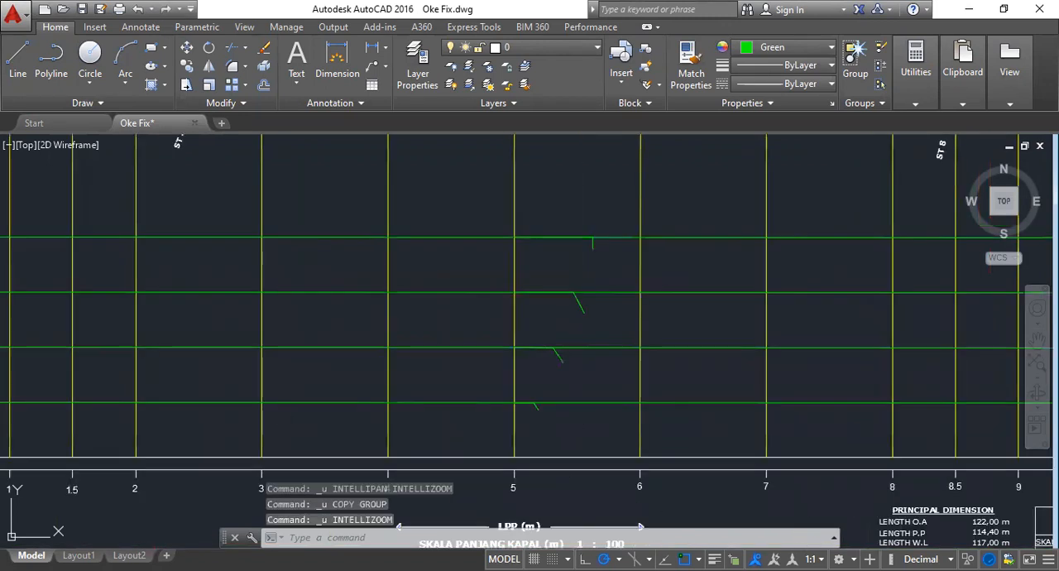
# - Undo the station 5 demonstration lines and the earlier erasures until the original Bonjean station curves and upper deck side line are restored
pyautogui.hotkey('ctrl', 'z')
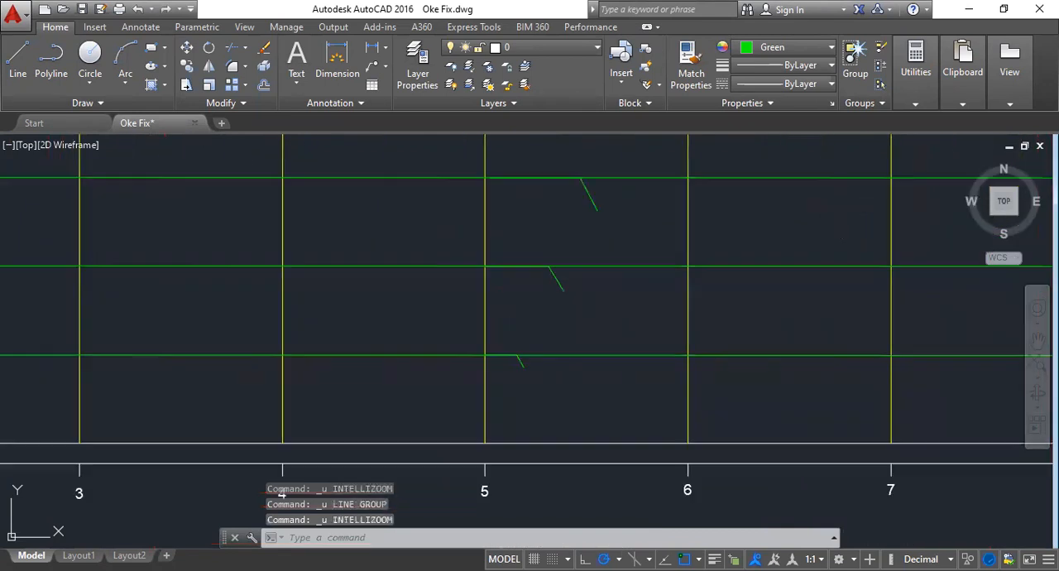
pyautogui.hotkey('ctrl', 'z')
pyautogui.hotkey('ctrl', 'z')
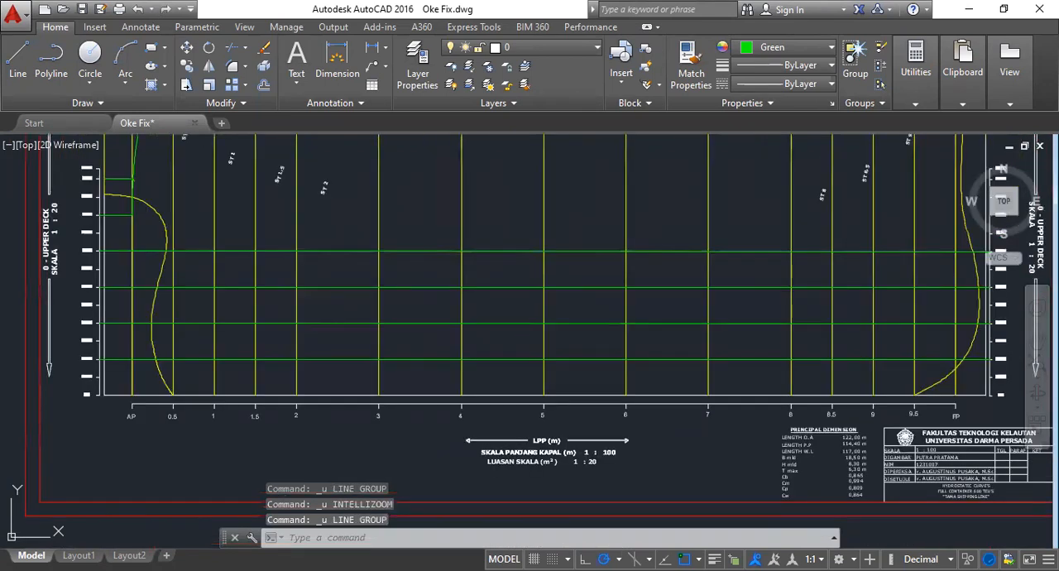
pyautogui.hotkey('ctrl', 'z')
pyautogui.hotkey('ctrl', 'z')
pyautogui.hotkey('ctrl', 'z')
pyautogui.hotkey('ctrl', 'z')
pyautogui.hotkey('ctrl', 'z')
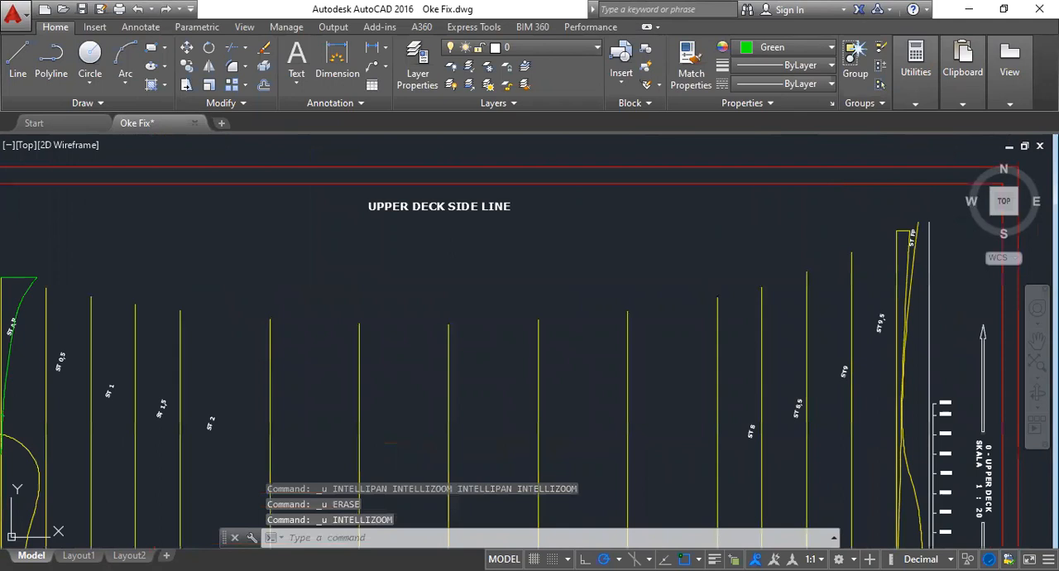
pyautogui.hotkey('ctrl', 'z')
pyautogui.hotkey('ctrl', 'z')
pyautogui.hotkey('ctrl', 'z')
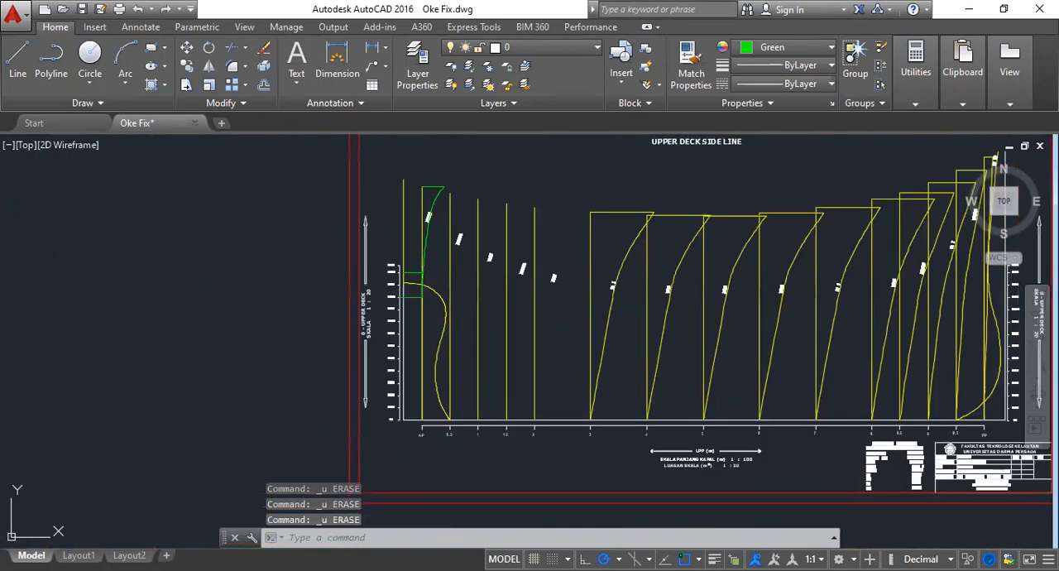
pyautogui.hotkey('ctrl', 'z')
pyautogui.hotkey('ctrl', 'z')
pyautogui.hotkey('ctrl', 'z')
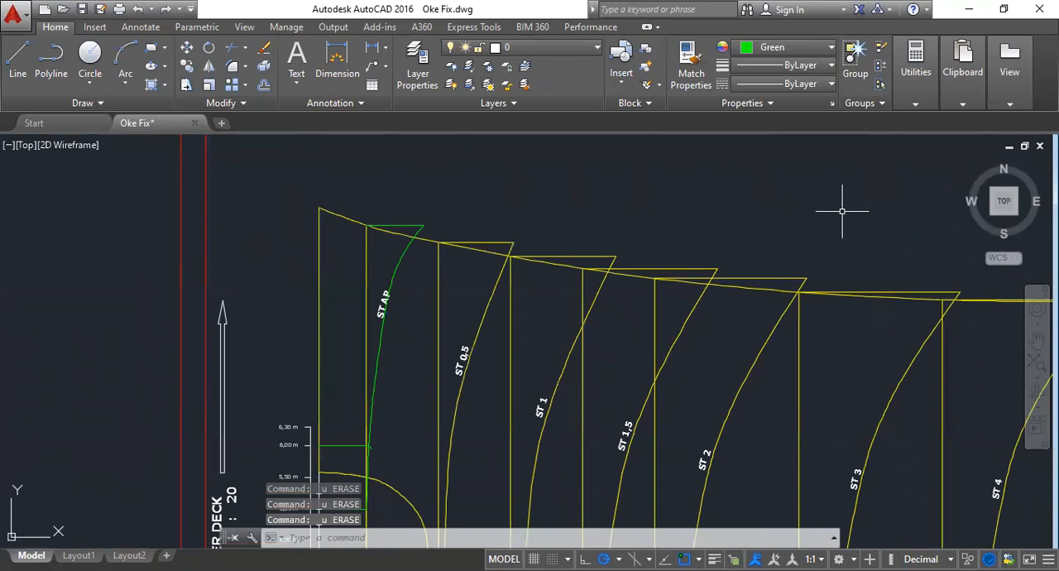
# - Select the upper deck side line in the Bonjean drawing and the matching upper deck side line in the lines plan's sheer plan
pyautogui.click(428, 235)
pyautogui.scroll(-1, 271, 329)
pyautogui.moveTo(756, 301)
pyautogui.mouseDown(button='middle')
pyautogui.moveTo(506, 317)
pyautogui.moveTo(485, 330)
pyautogui.mouseUp(button='middle')
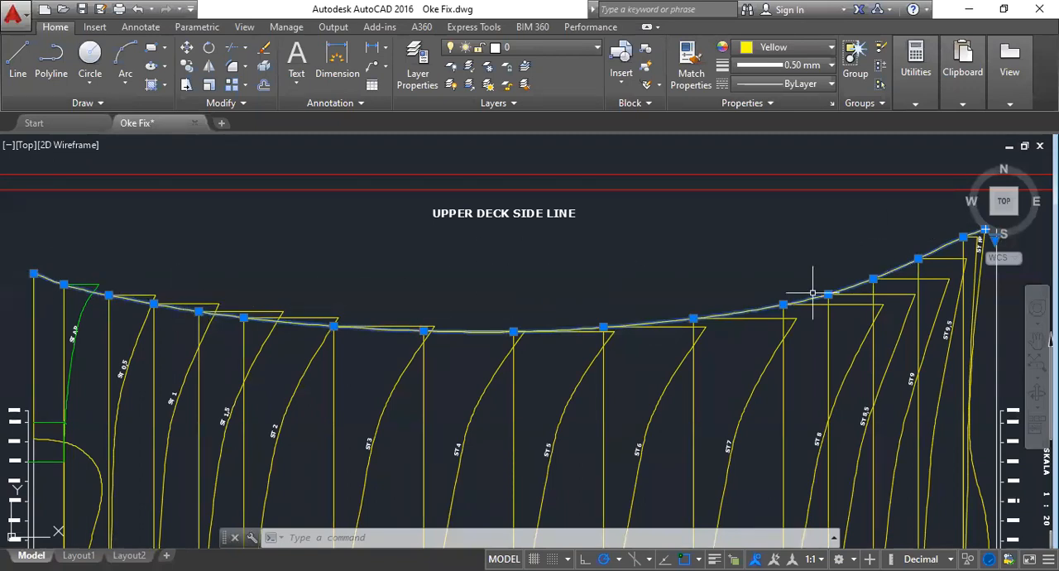
pyautogui.scroll(-3, 761, 298)
pyautogui.moveTo(716, 263)
pyautogui.mouseDown(button='middle')
pyautogui.moveTo(677, 301)
pyautogui.moveTo(691, 553)
pyautogui.mouseUp(button='middle')
pyautogui.moveTo(680, 267); pyautogui.dragTo(657, 545, button='middle')
pyautogui.scroll(6, 406, 268)
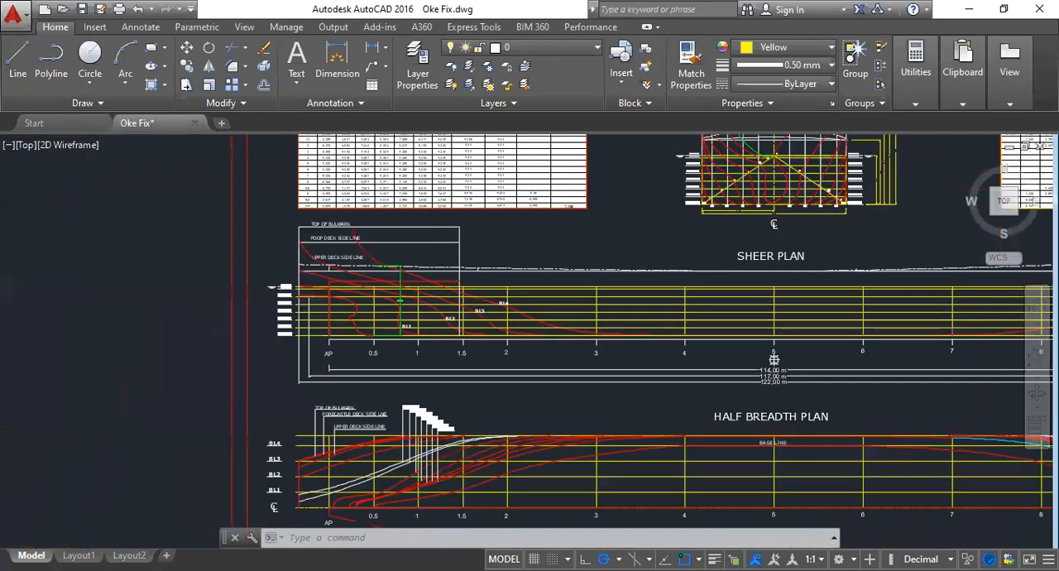
pyautogui.click(406, 269)
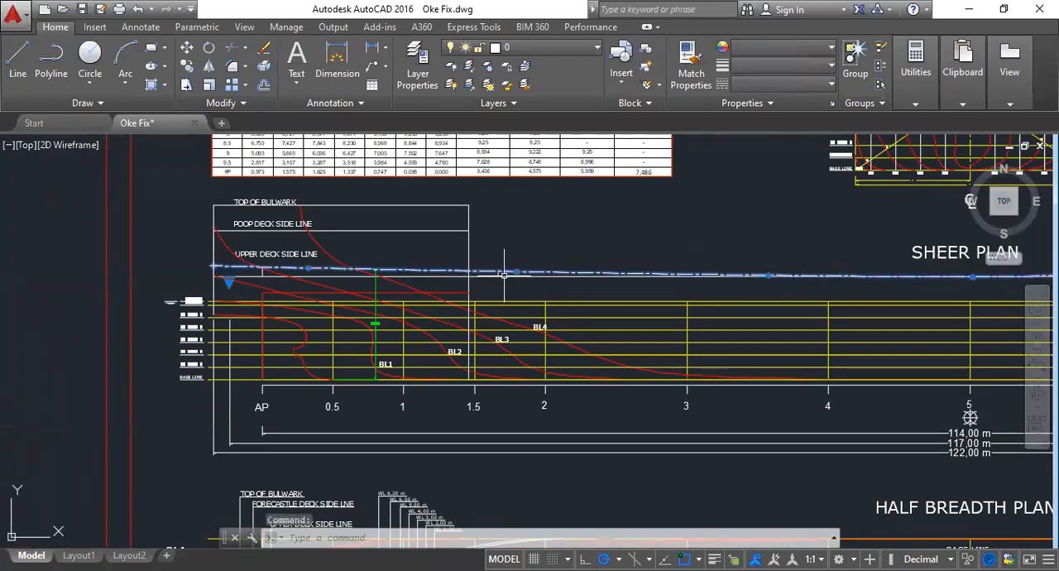
pyautogui.moveTo(620, 282)
pyautogui.mouseDown(button='middle')
pyautogui.moveTo(567, 282)
pyautogui.moveTo(505, 218)
pyautogui.moveTo(436, 218)
pyautogui.mouseUp(button='middle')
pyautogui.scroll(-4, 499, 222)
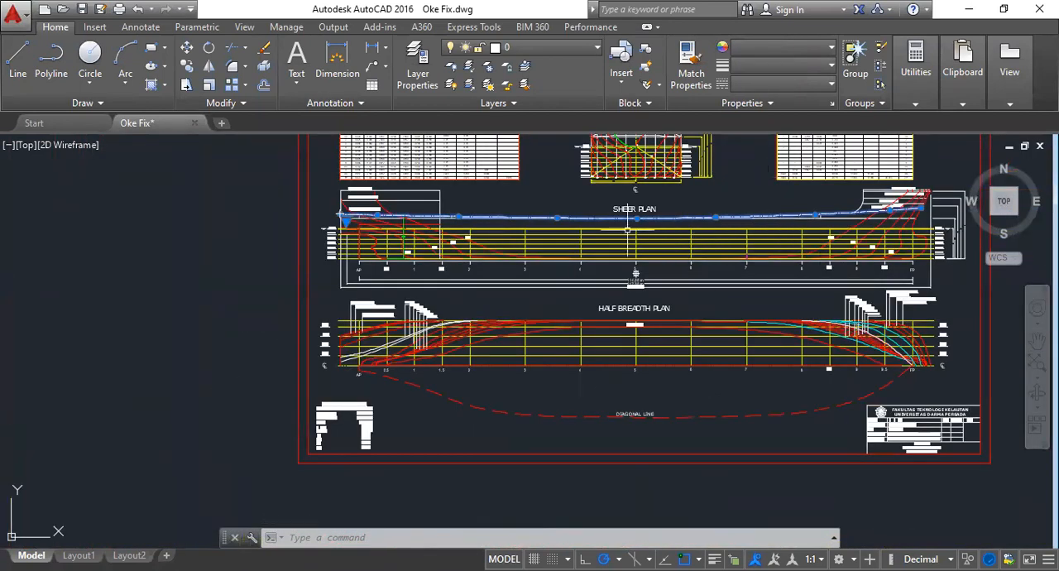
# - Compare the selected upper deck side lines in the Bonjean drawing and the sheer plan, and clear the selection
pyautogui.scroll(-4, 626, 364)
pyautogui.moveTo(626, 402); pyautogui.dragTo(623, 83, button='middle')
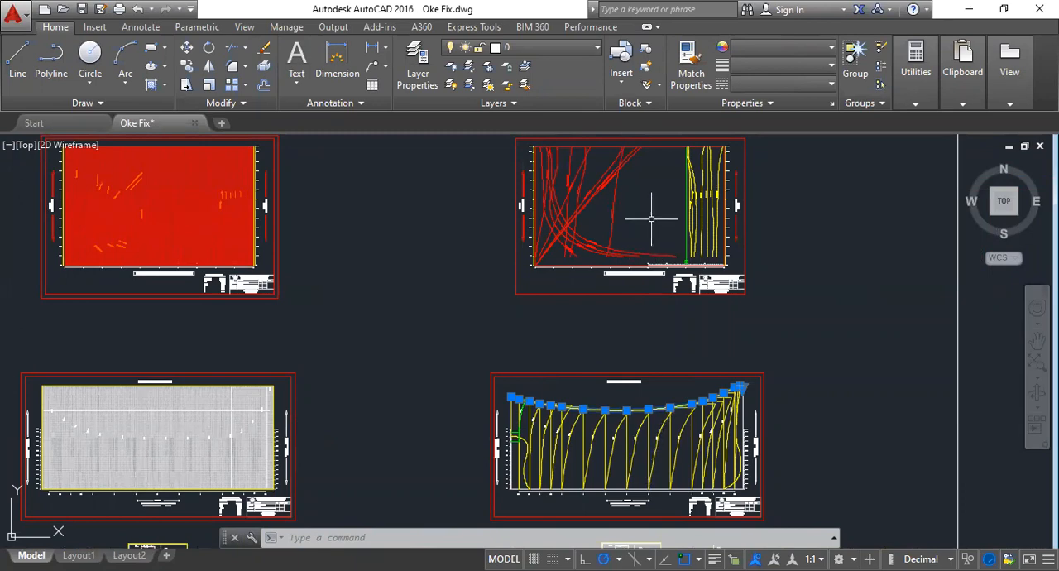
pyautogui.moveTo(652, 219); pyautogui.dragTo(653, 521, button='middle')
pyautogui.scroll(4, 654, 284)
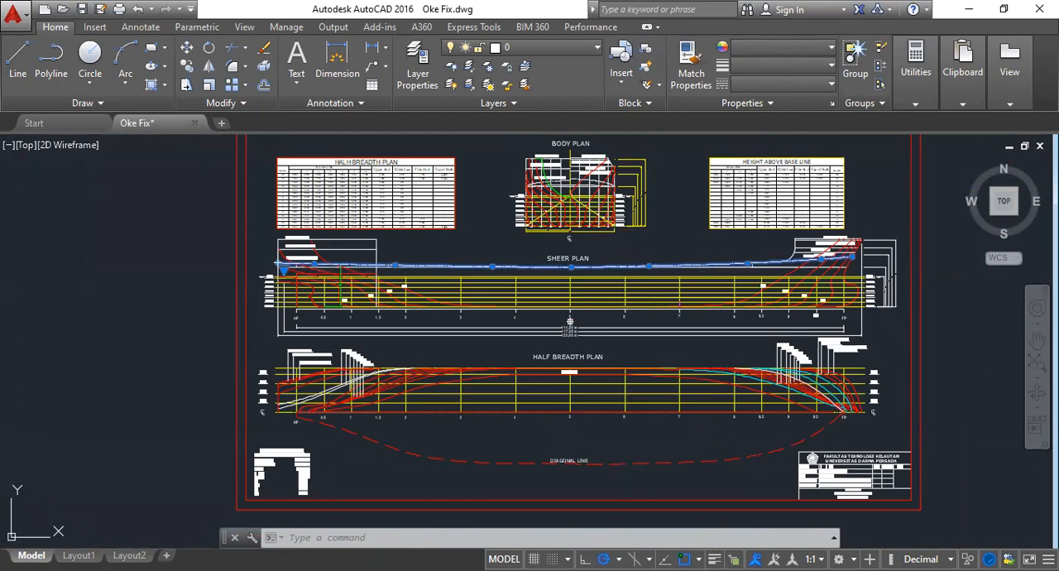
pyautogui.scroll(2, 793, 265)
pyautogui.press('Escape')
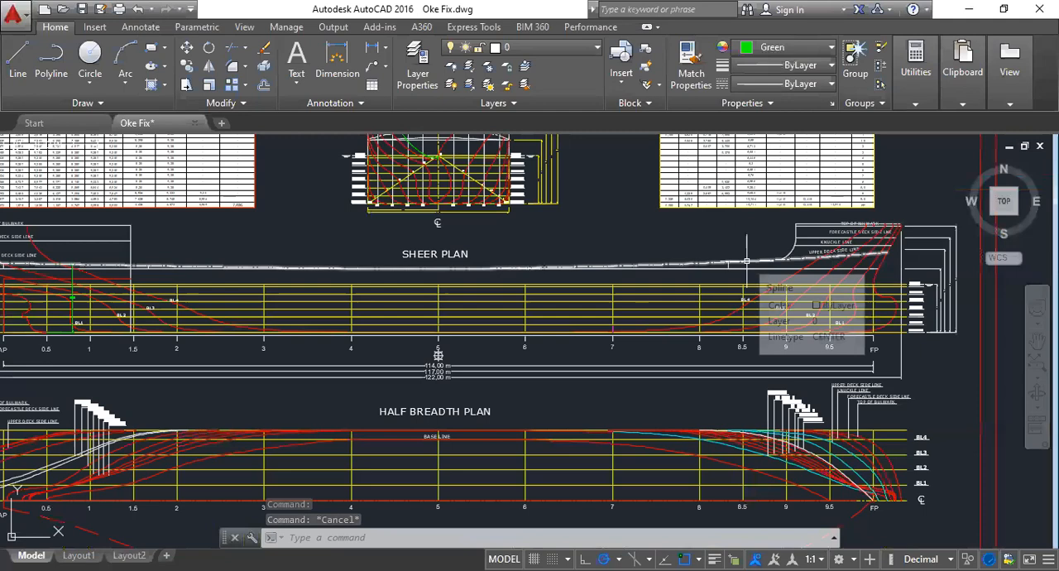
# - Highlight the sheer plan's upper deck side line along its full length and deselect it
pyautogui.click(746, 262)
pyautogui.moveTo(340, 274); pyautogui.dragTo(412, 300, button='middle')
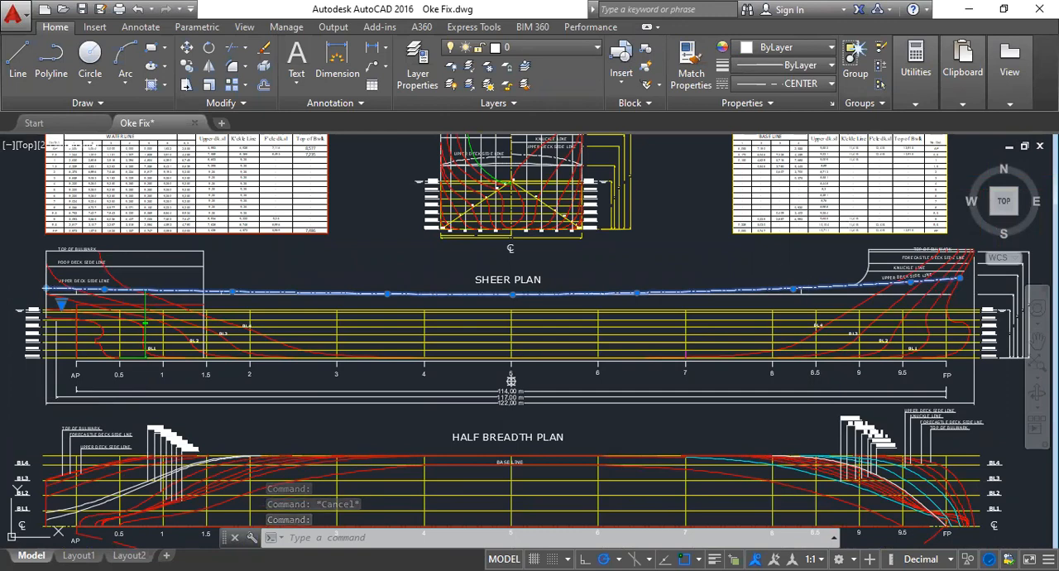
pyautogui.press('Escape')
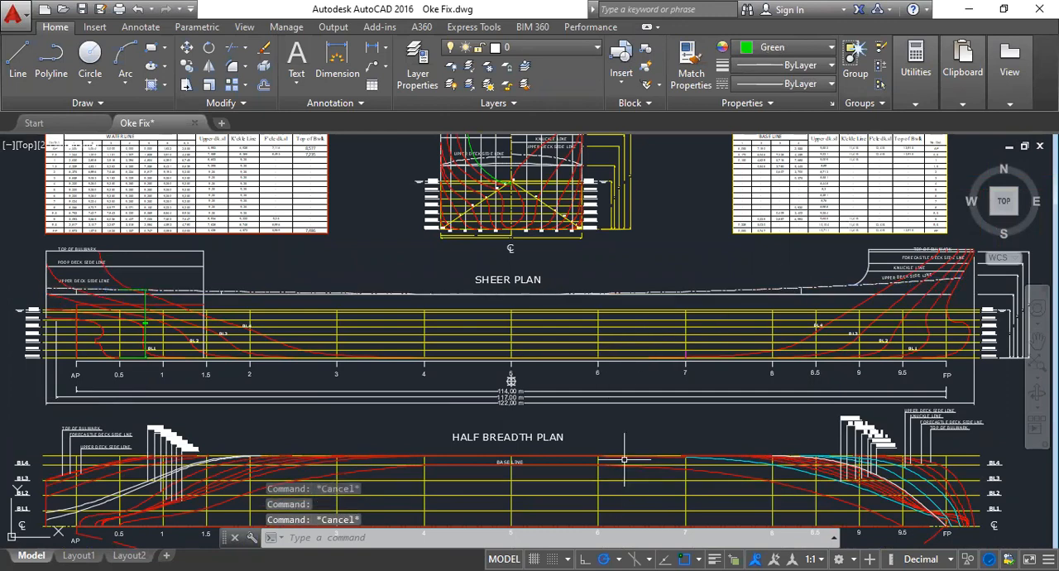
# - Return to the Bonjean drawing and examine its title block, including the scale, the drawing title and the drafter and approval entries
pyautogui.scroll(-4, 624, 459)
pyautogui.scroll(6, 629, 463)
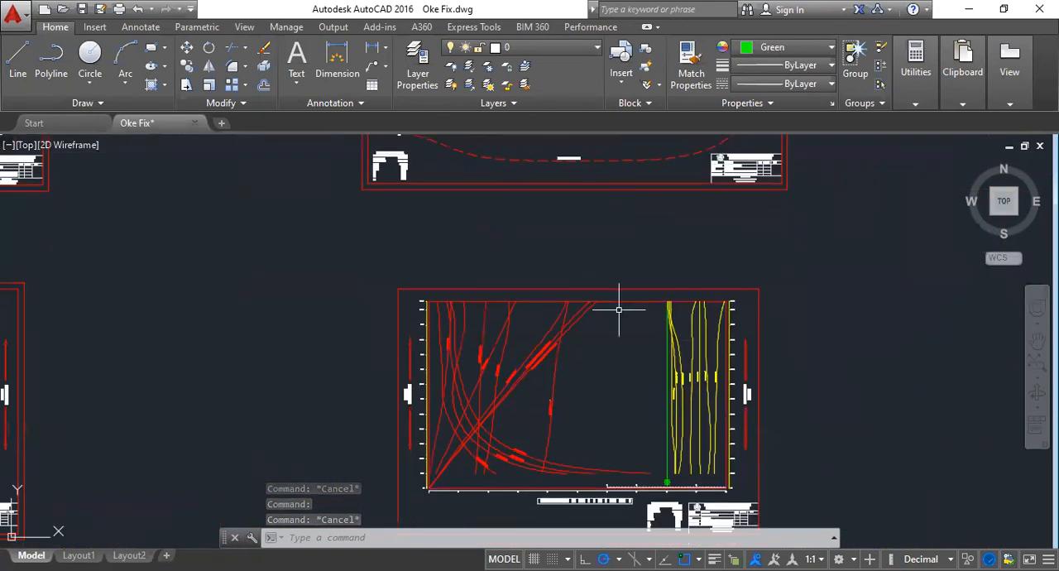
pyautogui.moveTo(614, 383); pyautogui.dragTo(614, 135, button='middle')
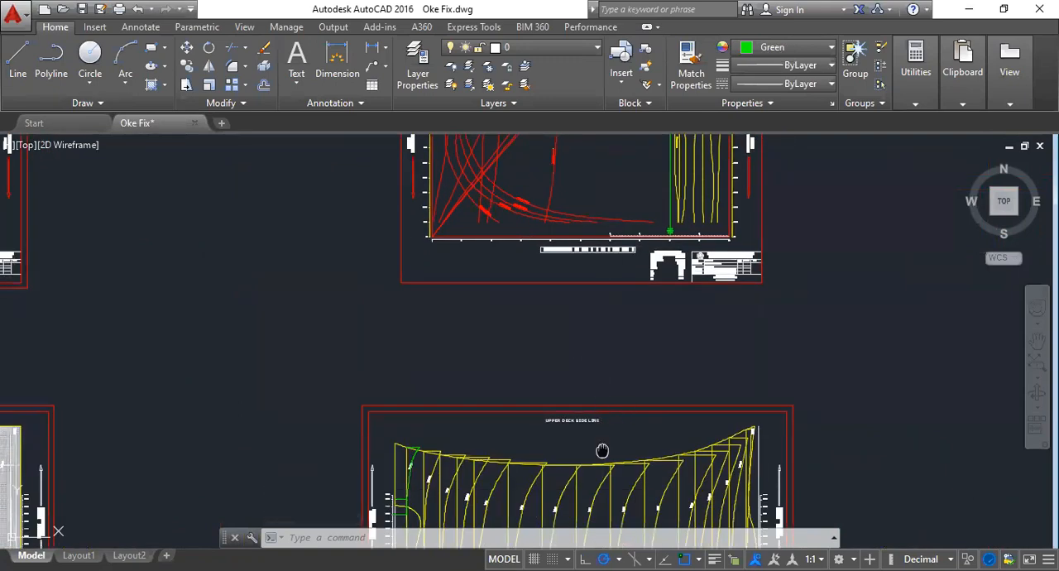
pyautogui.moveTo(603, 450); pyautogui.dragTo(602, 263, button='middle')
pyautogui.scroll(6, 725, 431)
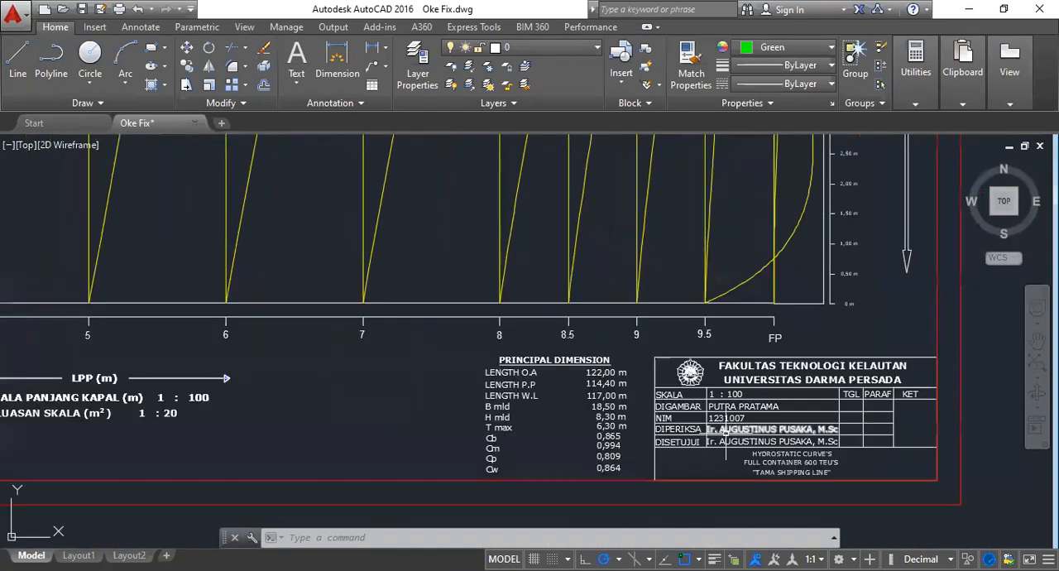
pyautogui.scroll(2, 744, 448)
pyautogui.moveTo(688, 457); pyautogui.dragTo(647, 443, button='middle')
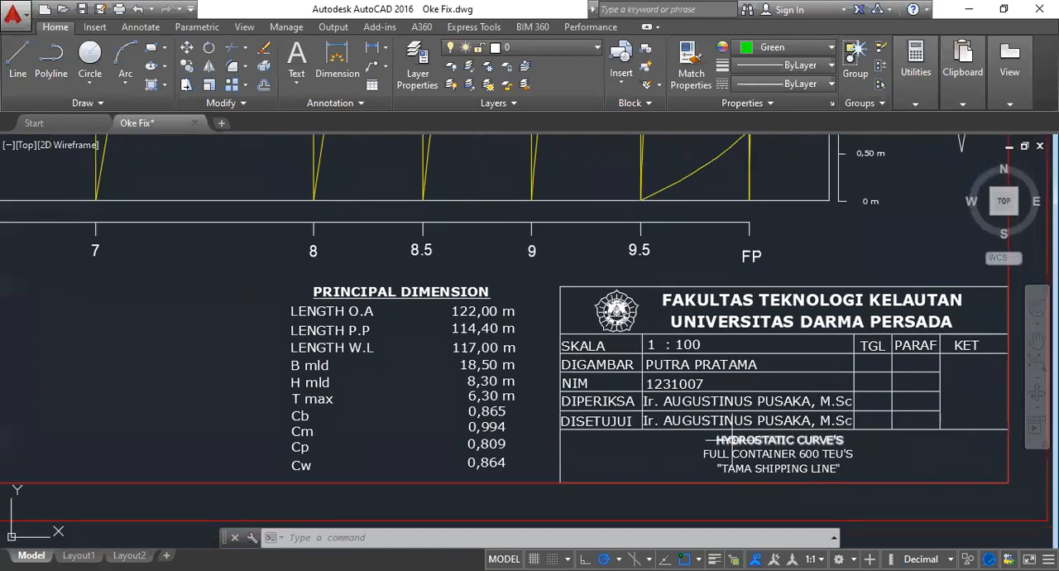
pyautogui.scroll(-7, 728, 447)
pyautogui.scroll(9, 726, 450)
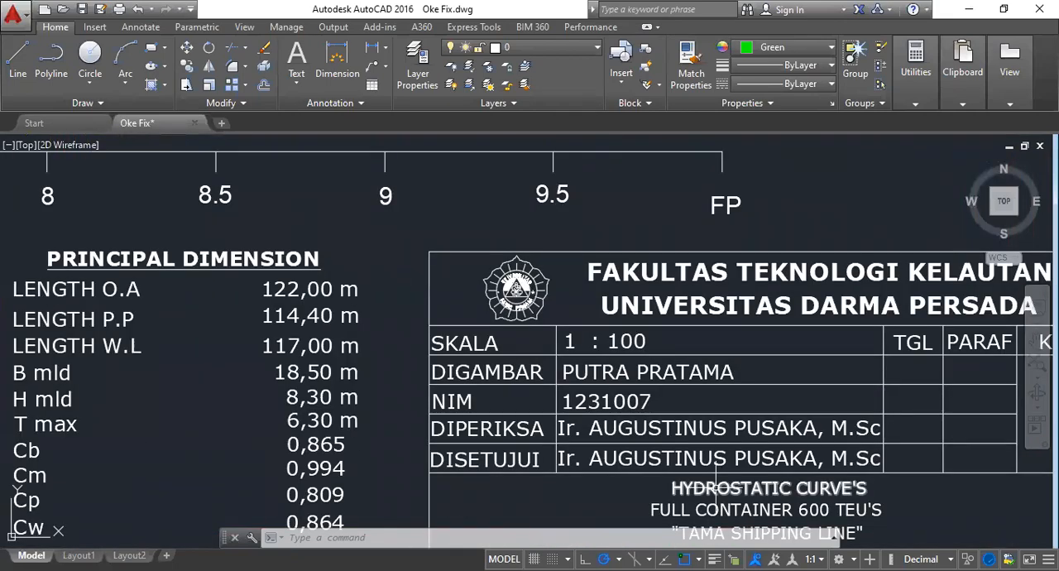
# - Select the Cb, Cm, Cp and Cw labels and their values in the Principal Dimension list
pyautogui.scroll(-4, 715, 484)
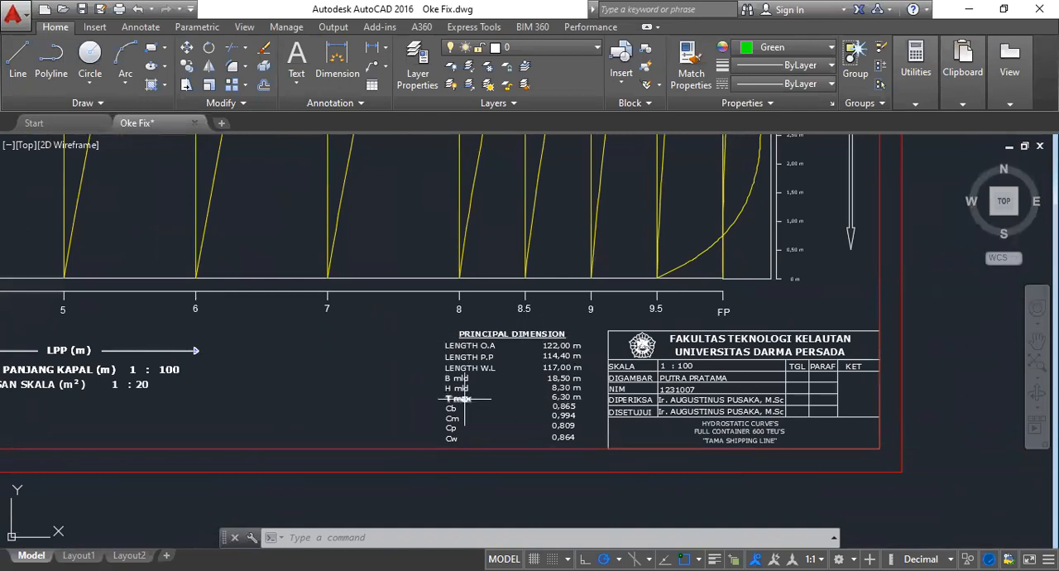
pyautogui.scroll(4, 530, 434)
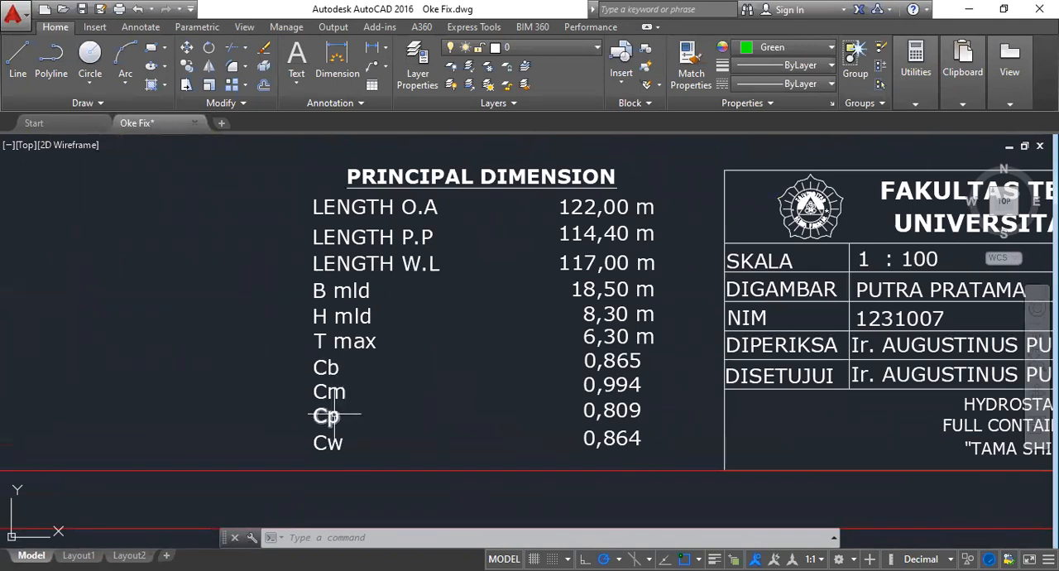
pyautogui.moveTo(312, 354)
pyautogui.mouseDown()
pyautogui.moveTo(406, 352)
pyautogui.moveTo(686, 378)
pyautogui.mouseUp()
pyautogui.click(680, 353)
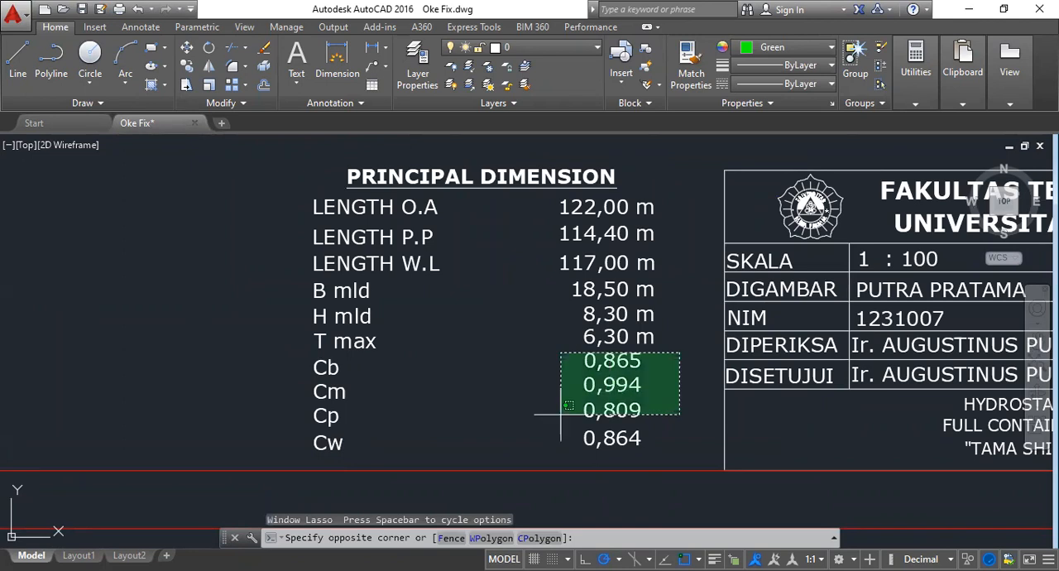
pyautogui.click(289, 462)
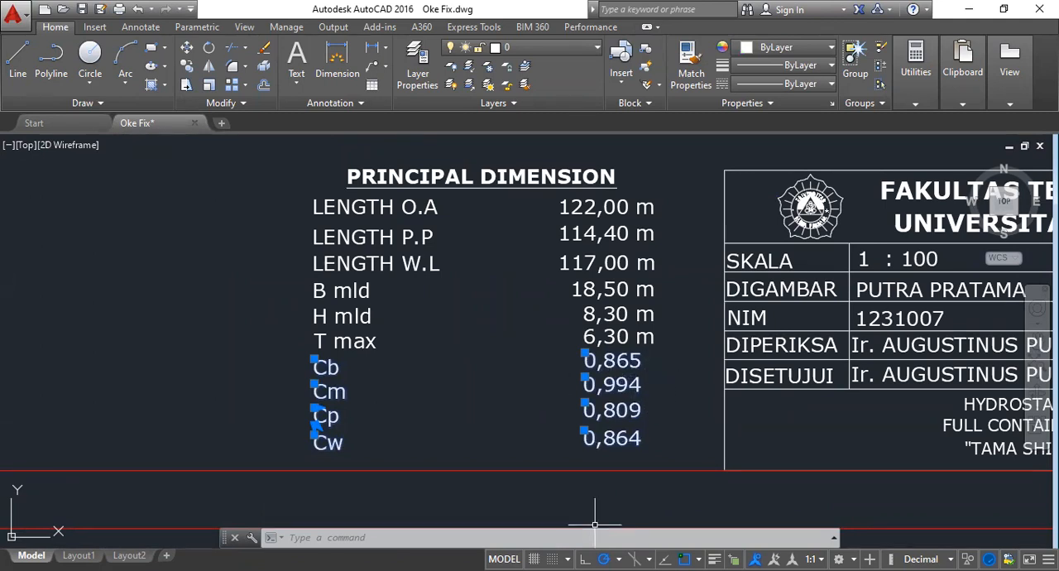
# - Switch to Excel and fill water line 6's water plane coefficient in the hydrostatic results on the HCBC sheet with yellow
pyautogui.hotkey('alt', 'Tab')
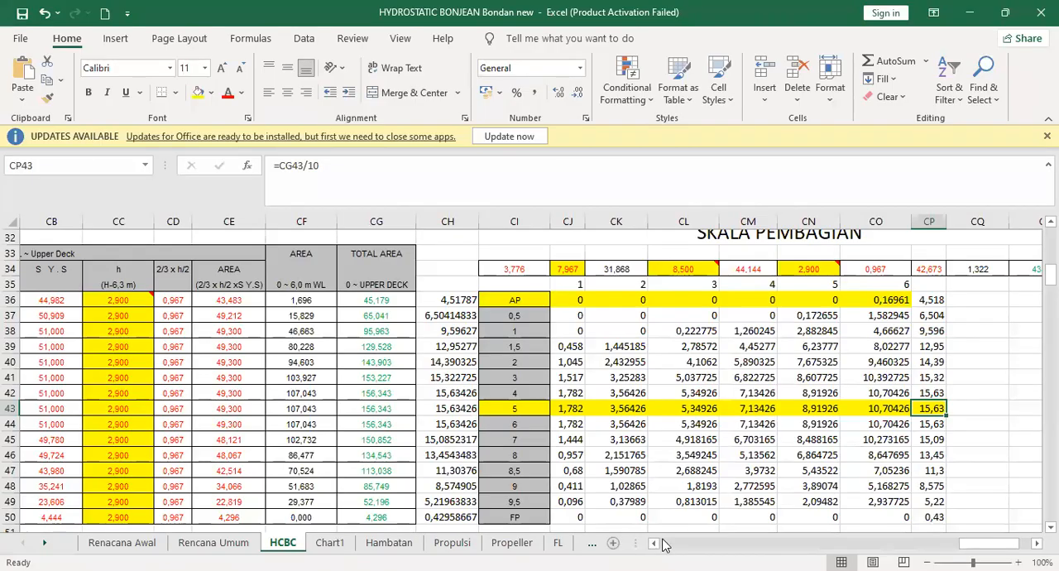
pyautogui.moveTo(970, 546); pyautogui.dragTo(935, 547)
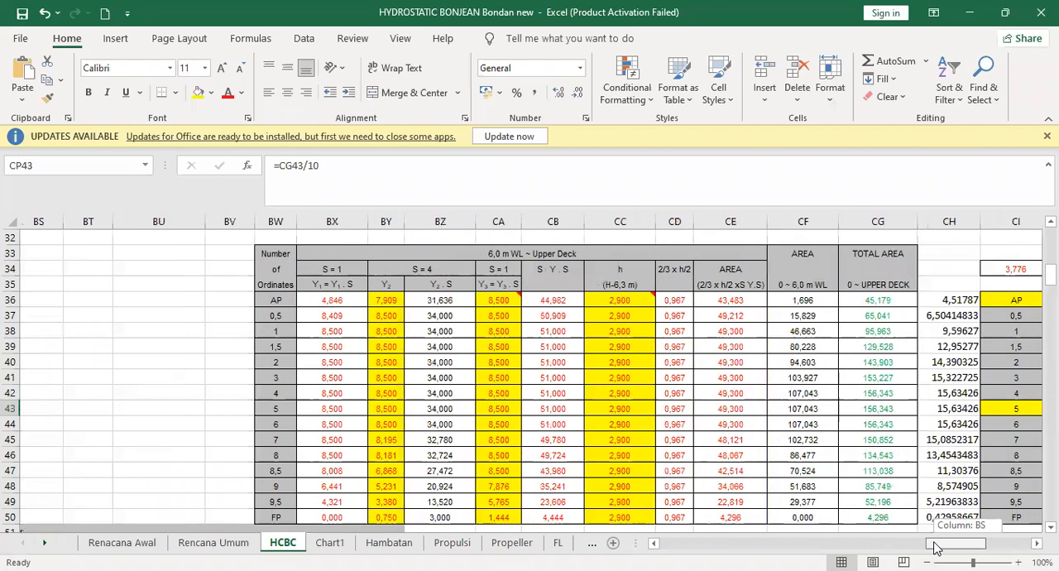
pyautogui.scroll(-15, 641, 312)
pyautogui.scroll(3, 917, 522)
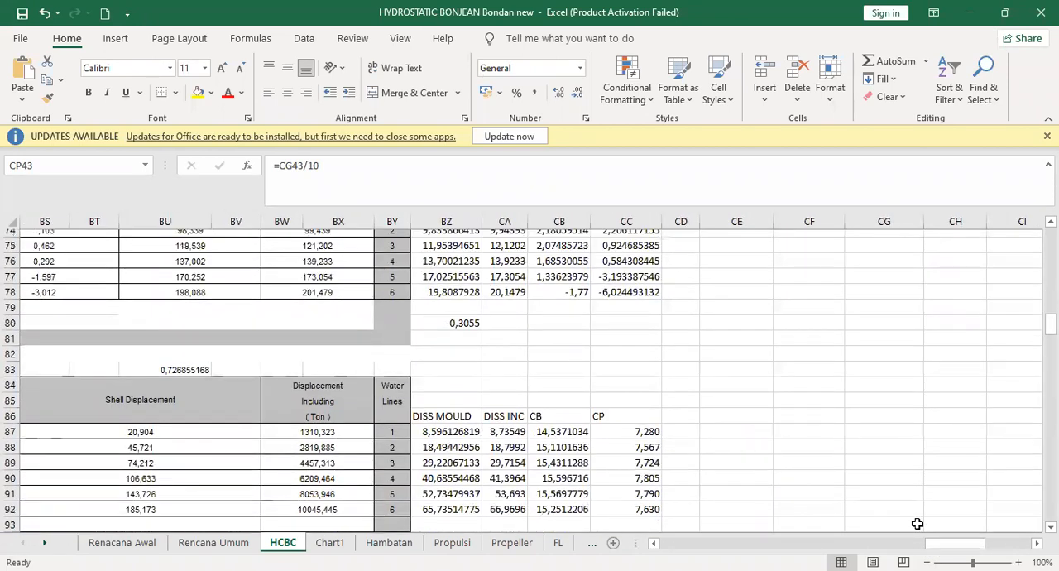
pyautogui.moveTo(939, 548); pyautogui.dragTo(906, 547)
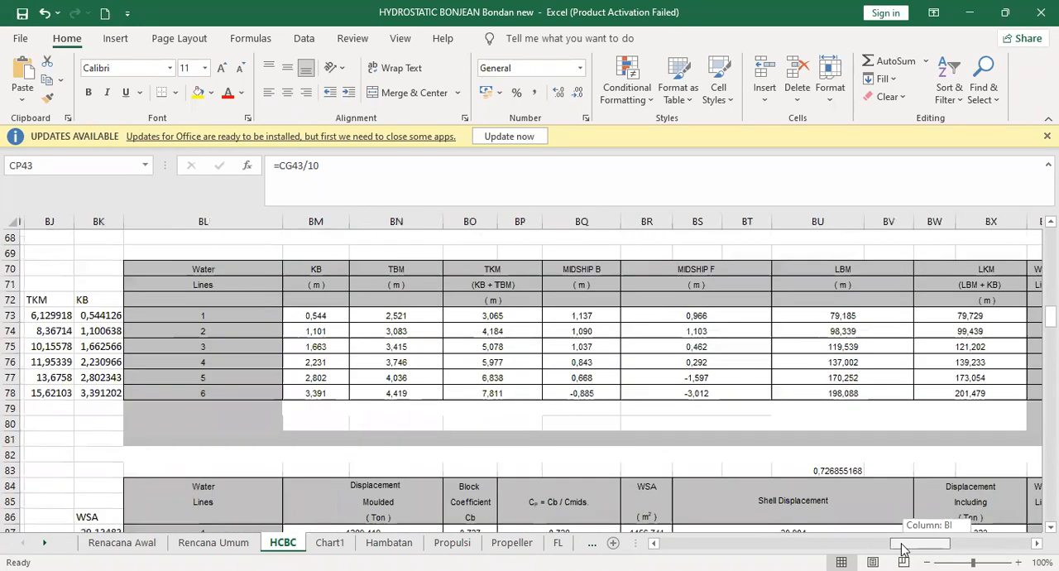
pyautogui.scroll(1, 364, 389)
pyautogui.scroll(5, 364, 389)
pyautogui.scroll(2, 392, 389)
pyautogui.scroll(-2, 456, 394)
pyautogui.click(490, 454)
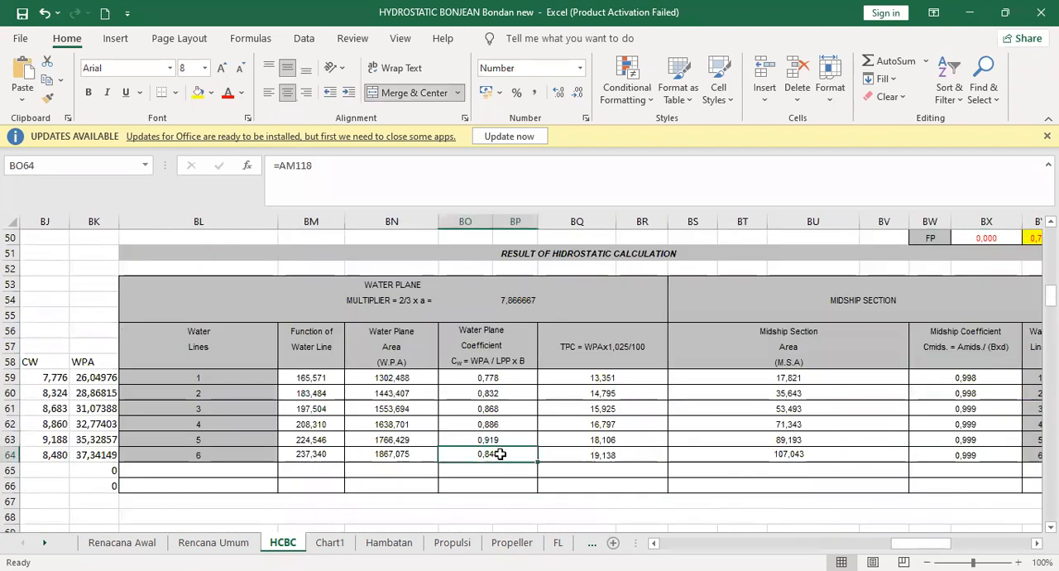
pyautogui.click(198, 92)
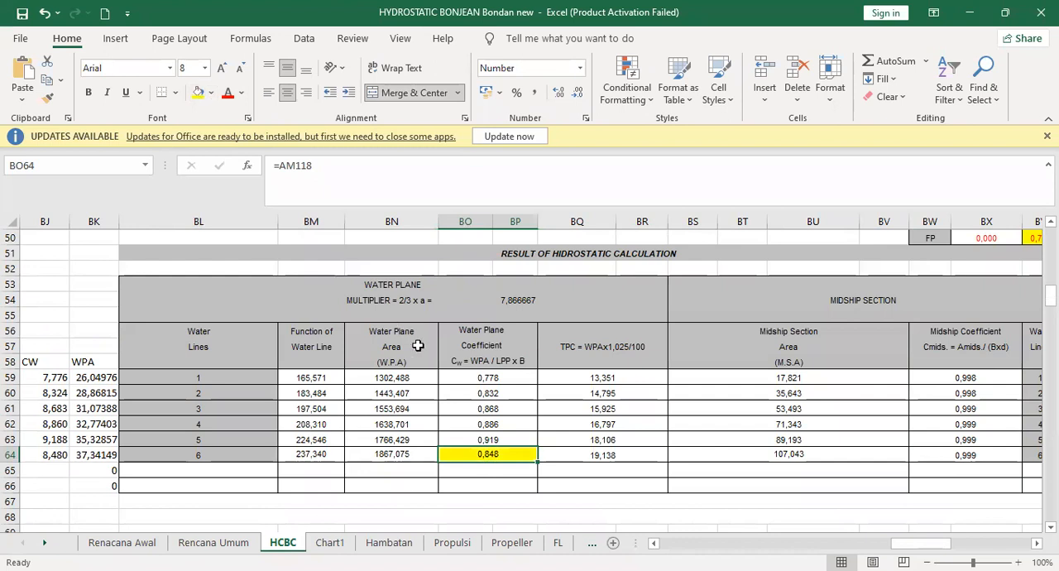
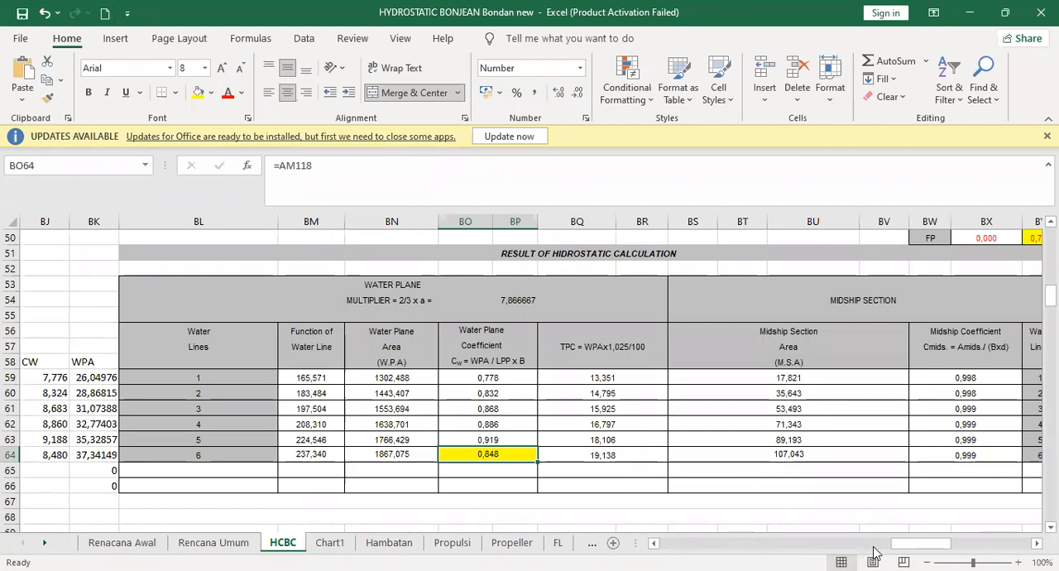
# - Look through the HCBC sheet's calculation and hydrostatic result tables for the remaining coefficients, checking water line 6's Cb and Cp cells
pyautogui.moveTo(911, 549); pyautogui.dragTo(554, 533)
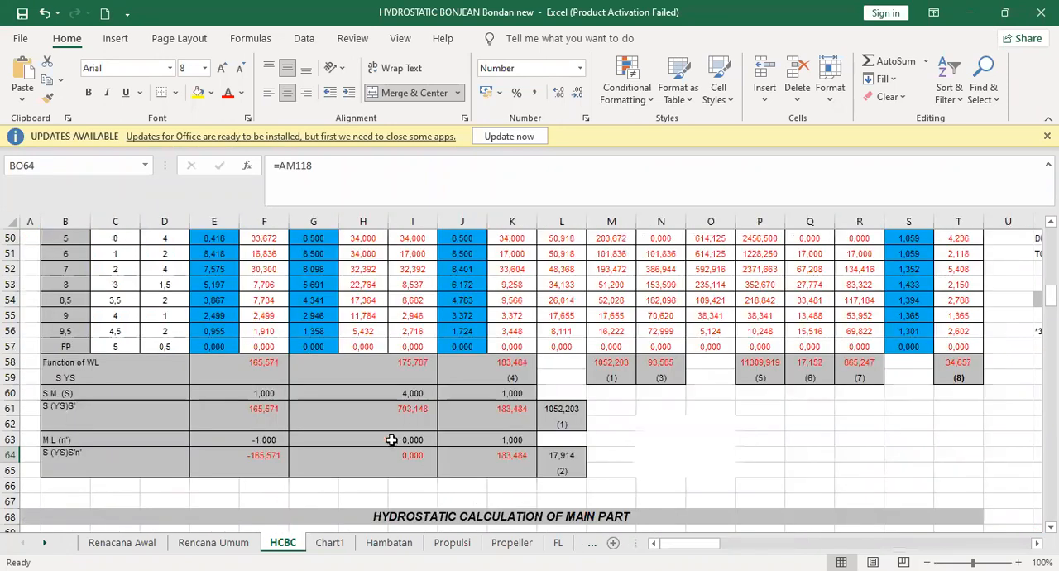
pyautogui.scroll(15, 383, 434)
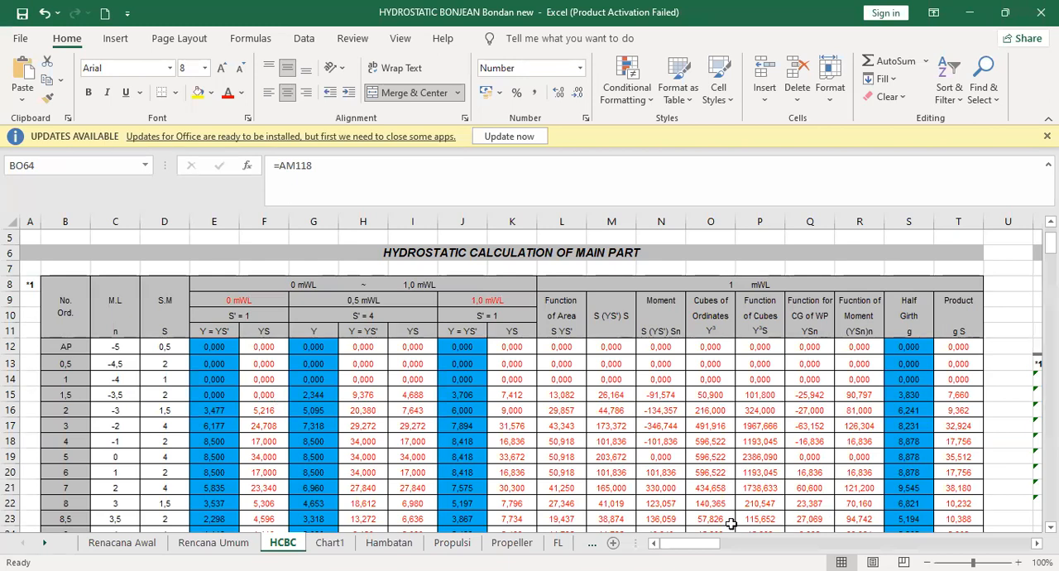
pyautogui.moveTo(686, 548); pyautogui.dragTo(944, 547)
pyautogui.scroll(-9, 608, 410)
pyautogui.scroll(-9, 609, 411)
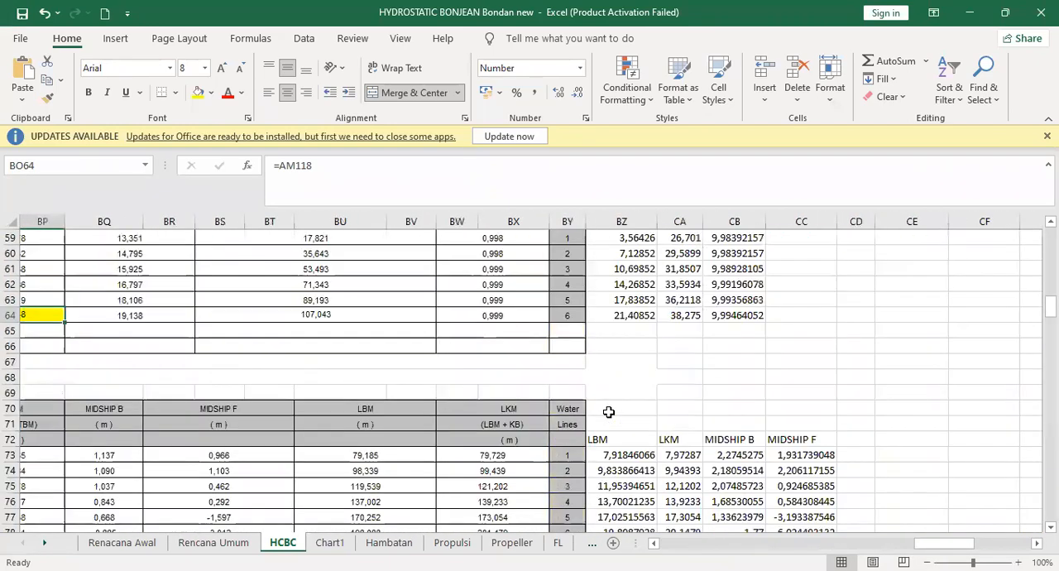
pyautogui.scroll(3, 609, 412)
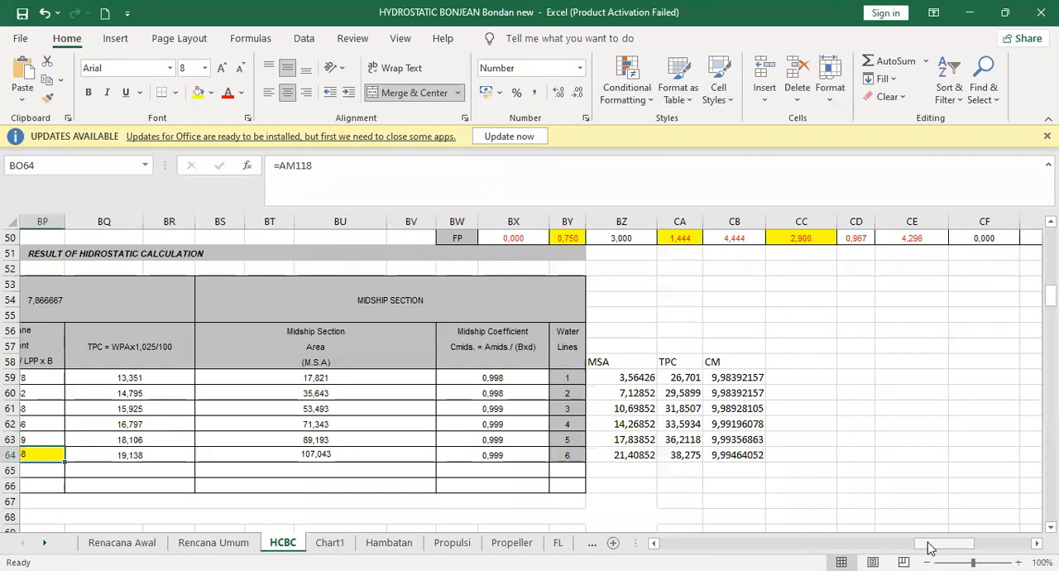
pyautogui.moveTo(930, 548); pyautogui.dragTo(890, 547)
pyautogui.scroll(9, 742, 447)
pyautogui.scroll(-18, 742, 447)
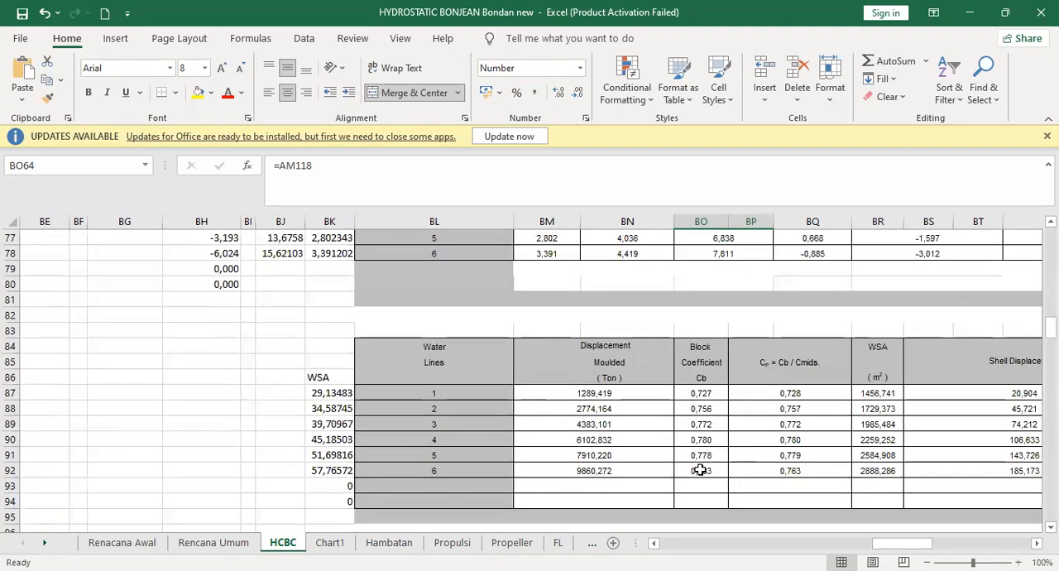
pyautogui.click(700, 470)
pyautogui.click(784, 471)
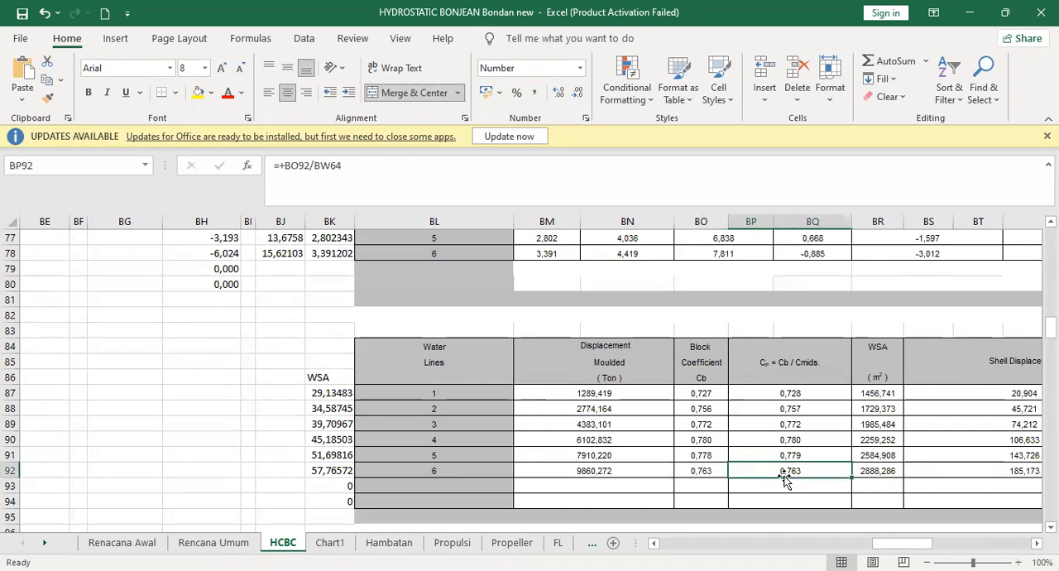
# - Fill water line 6's midship coefficient in the hydrostatic results with yellow
pyautogui.moveTo(886, 544); pyautogui.dragTo(916, 544)
pyautogui.scroll(3, 877, 447)
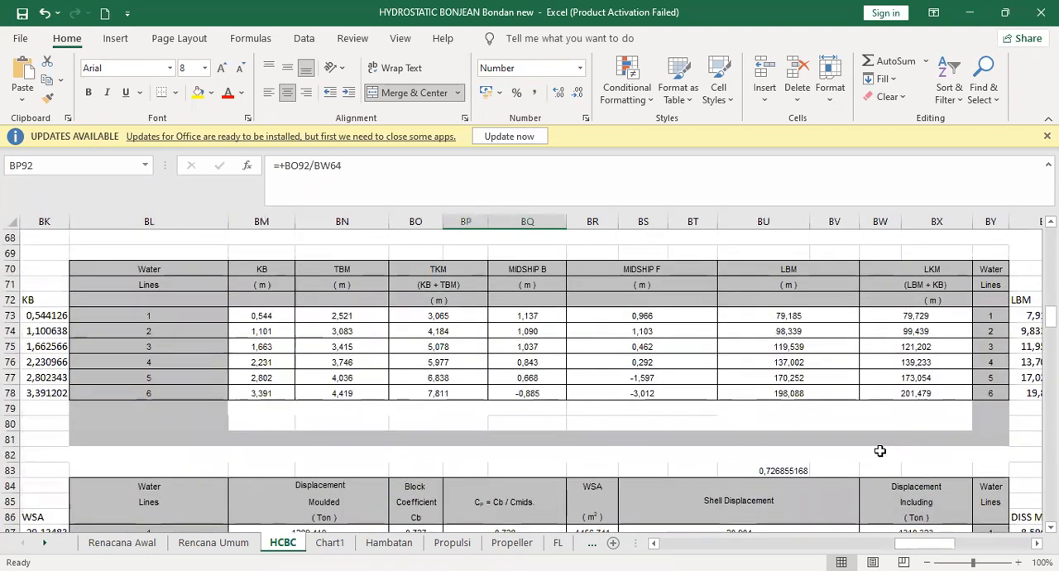
pyautogui.scroll(6, 879, 450)
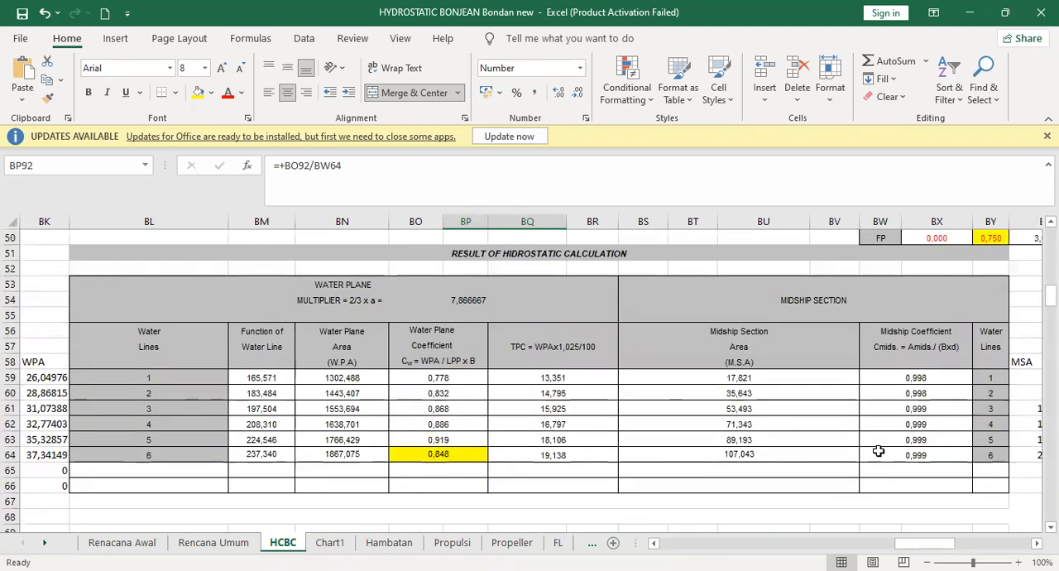
pyautogui.click(899, 455)
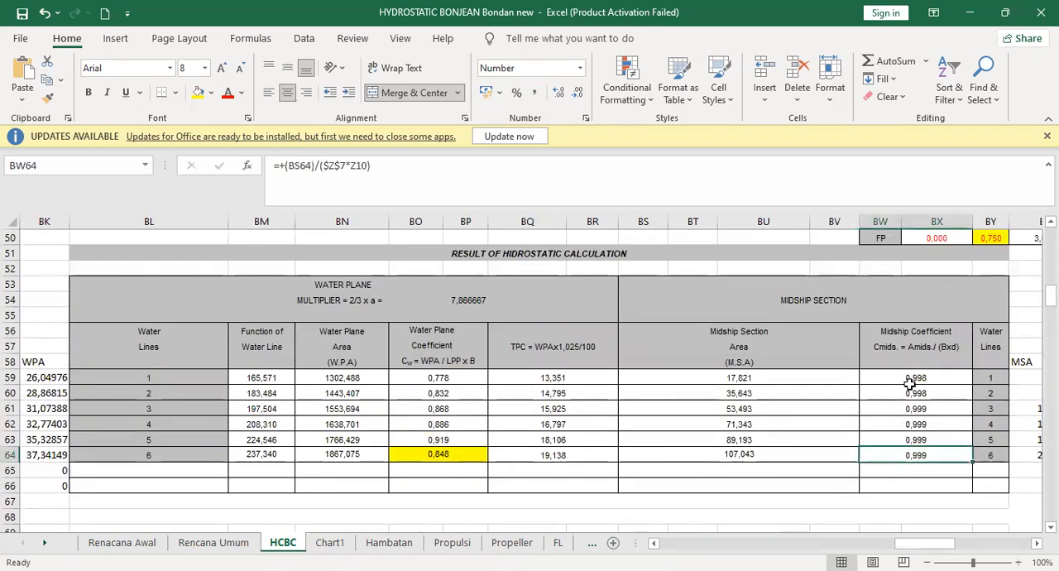
pyautogui.click(198, 91)
# - Fill water line 6's block coefficient Cb and prismatic coefficient Cp in the displacement table with yellow
pyautogui.scroll(-2, 641, 415)
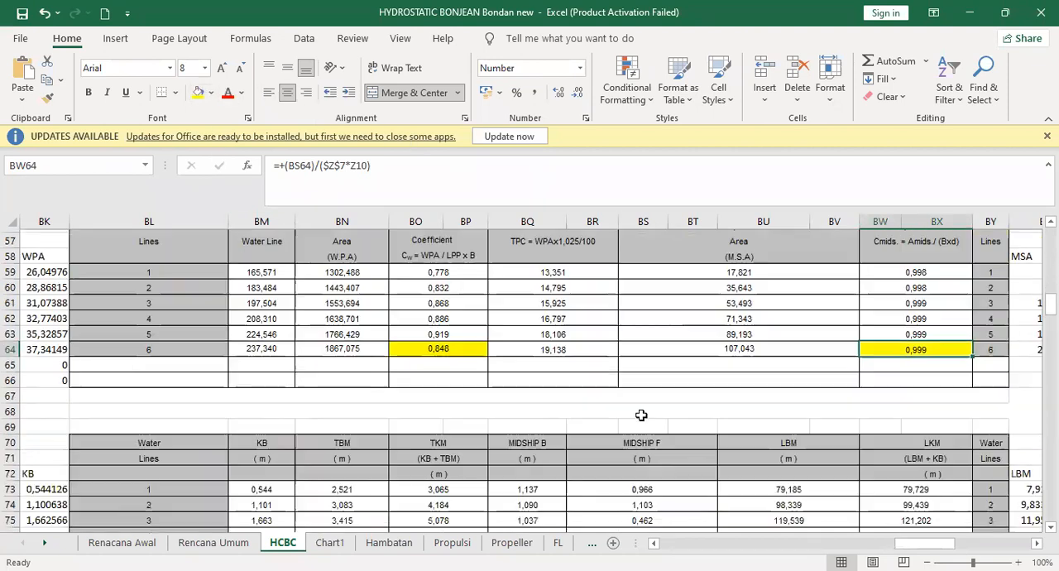
pyautogui.scroll(-4, 641, 415)
pyautogui.scroll(-2, 340, 394)
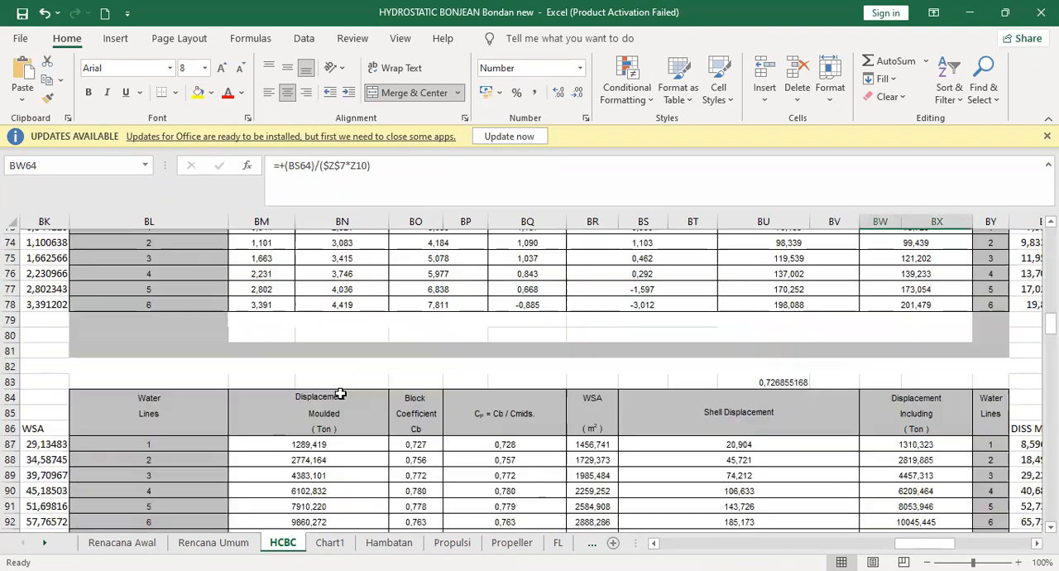
pyautogui.scroll(-1, 340, 395)
pyautogui.click(415, 469)
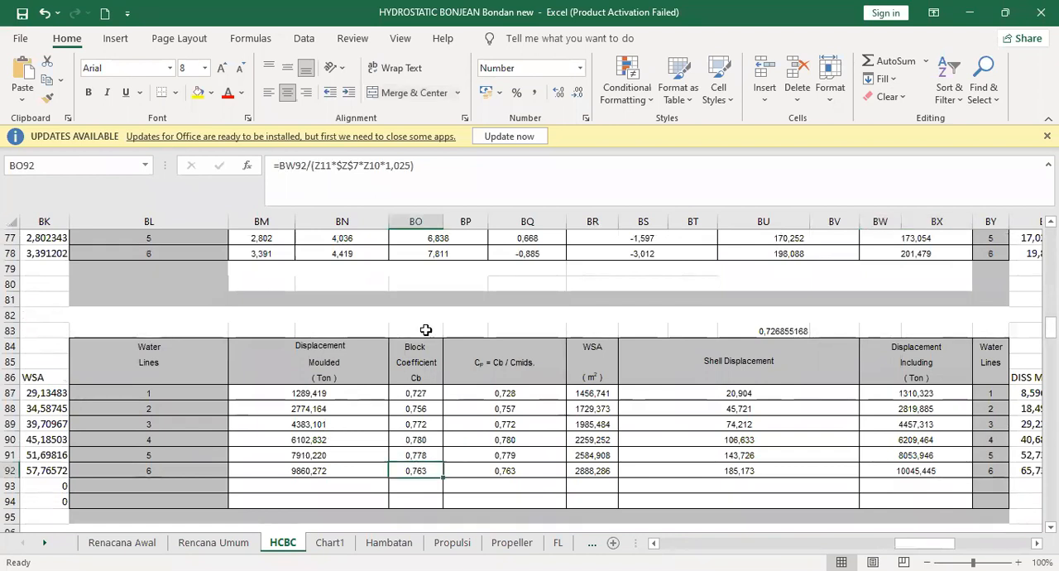
pyautogui.click(197, 92)
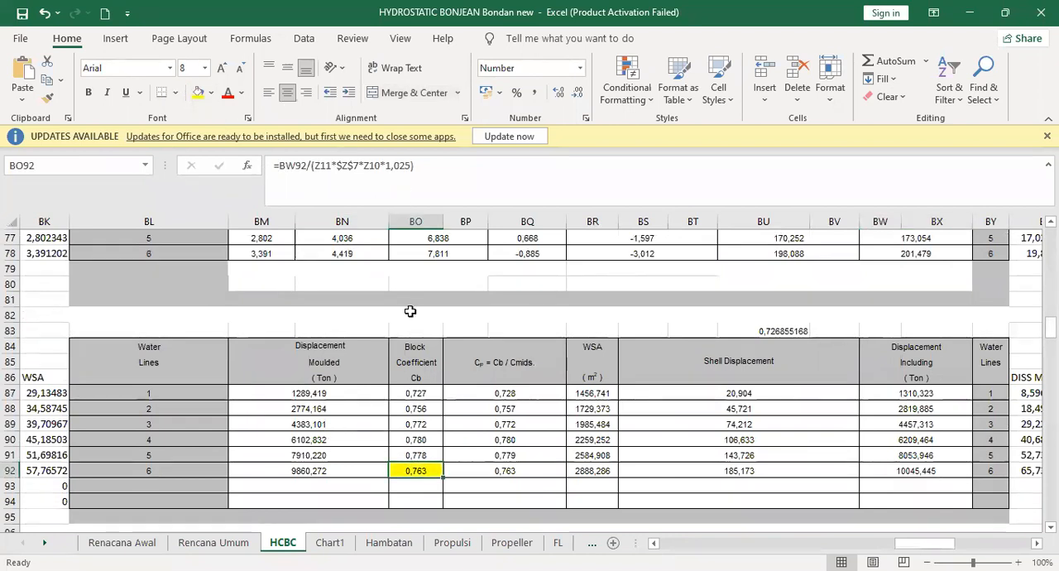
pyautogui.click(494, 465)
pyautogui.click(198, 93)
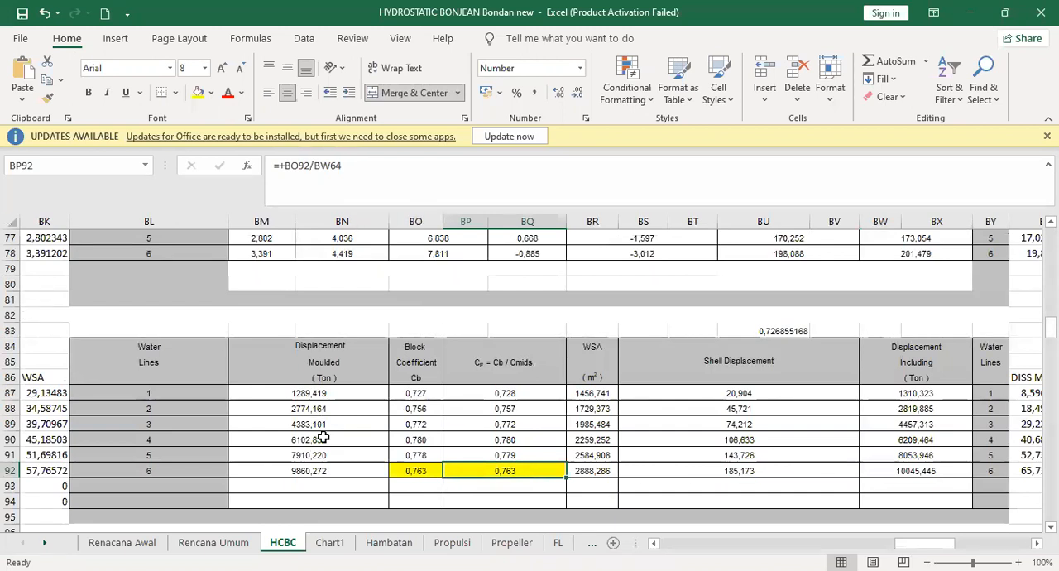
# - Fill water line 6's moulded displacement with yellow and check its formula and the block coefficient's formula
pyautogui.click(331, 469)
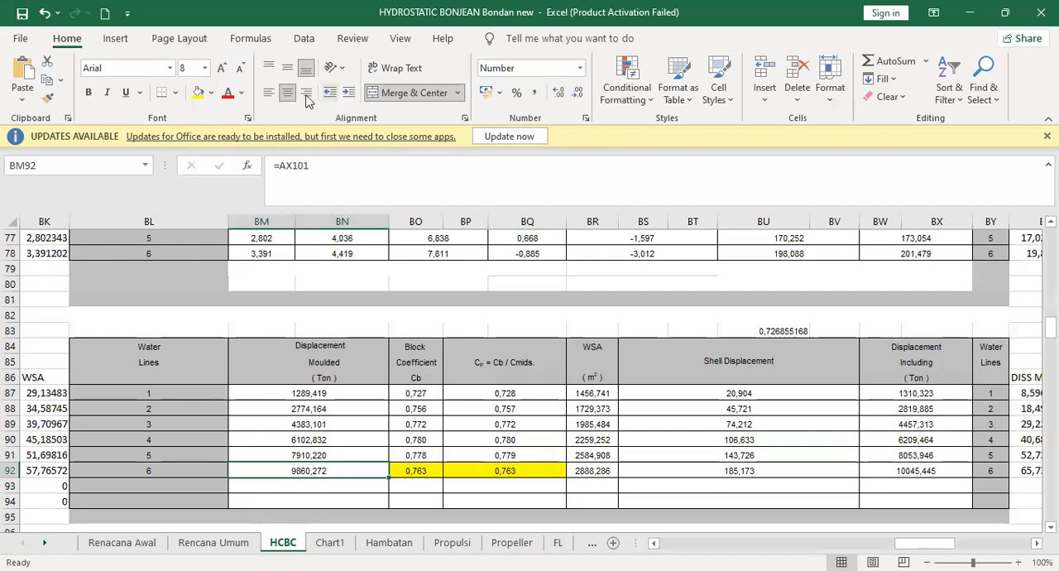
pyautogui.click(198, 94)
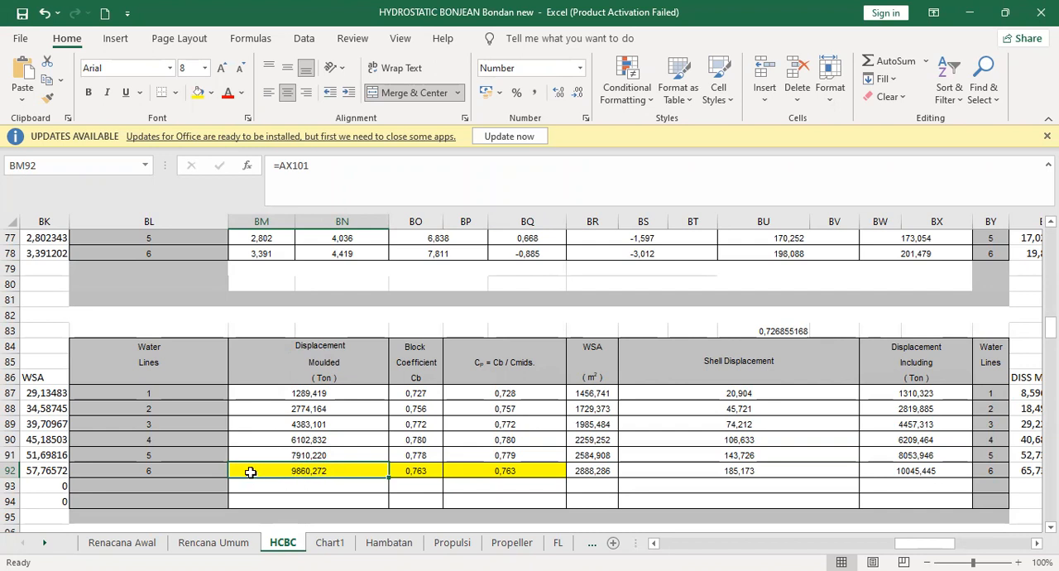
pyautogui.moveTo(327, 471); pyautogui.dragTo(339, 479)
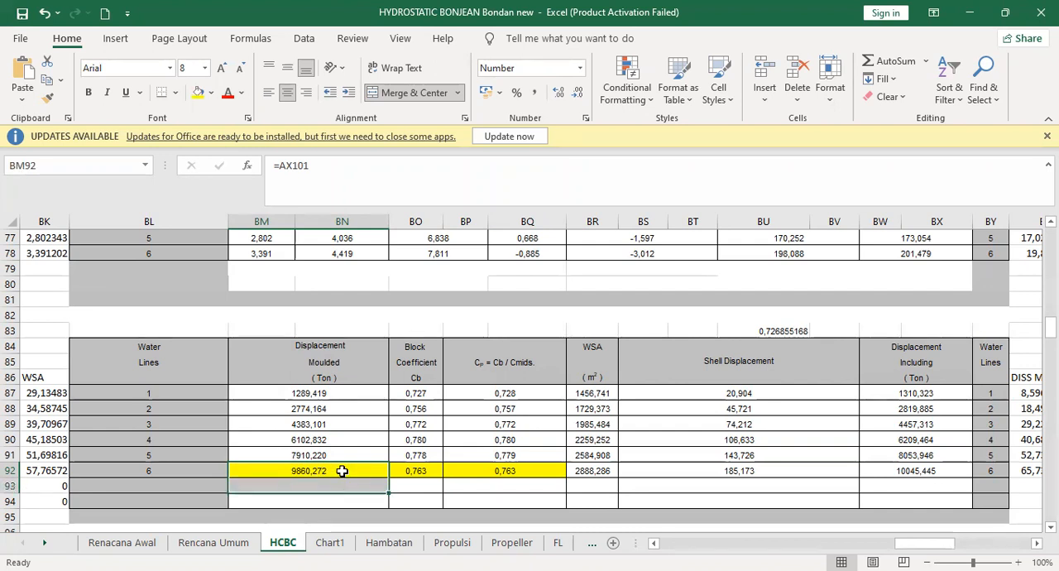
pyautogui.click(342, 471)
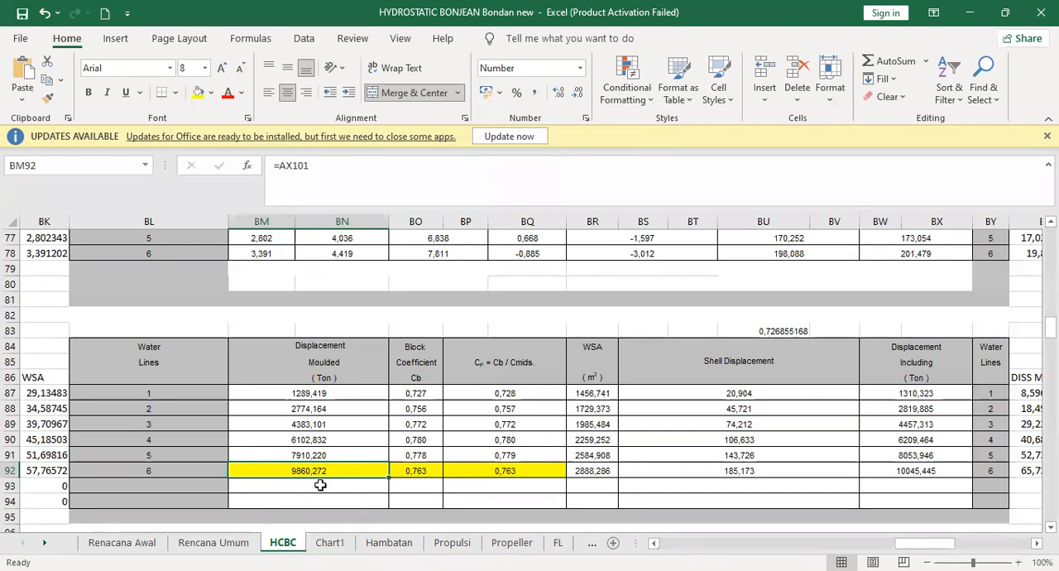
pyautogui.click(411, 474)
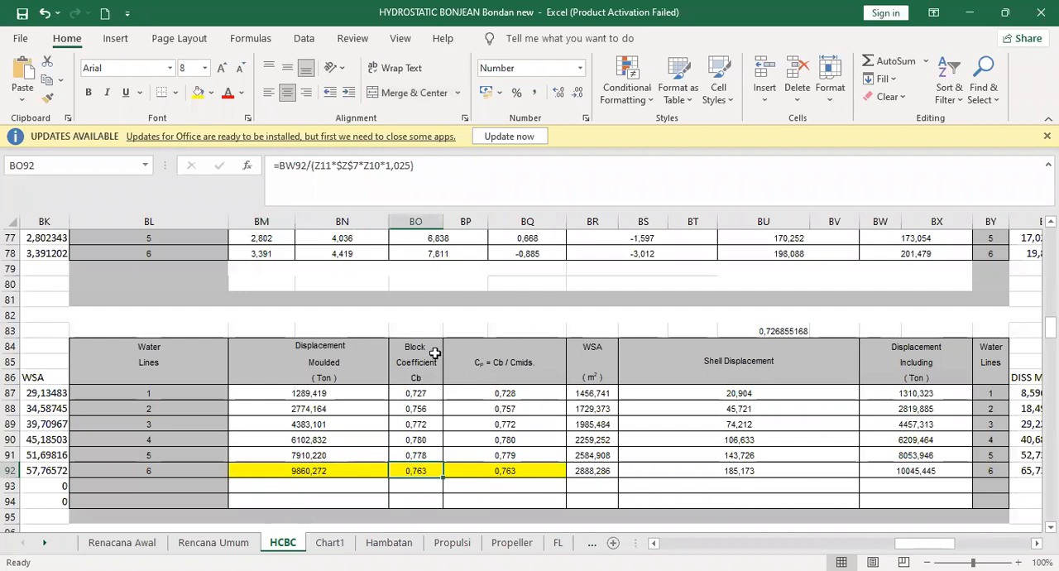
pyautogui.click(317, 470)
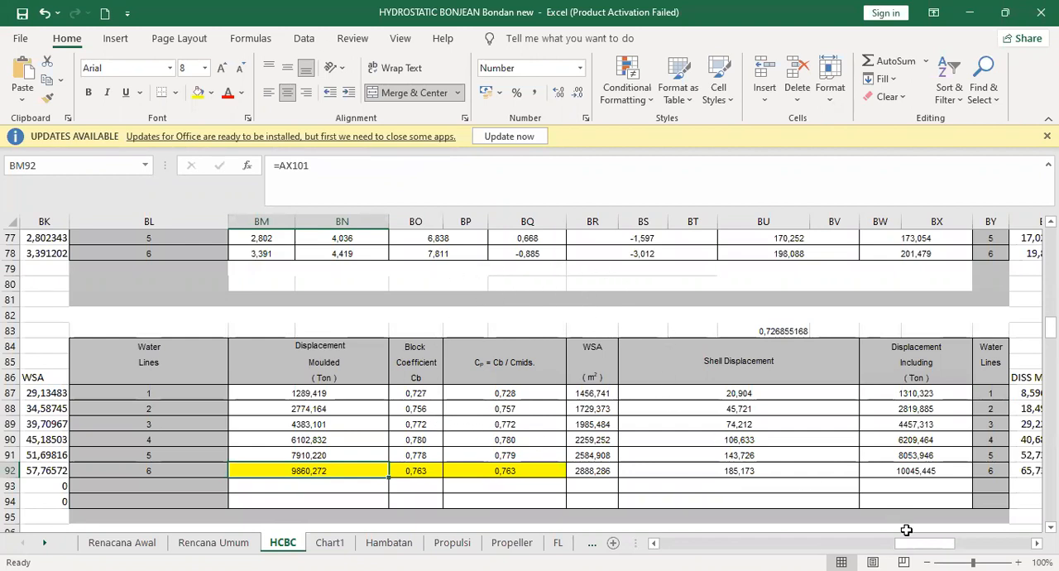
# - Examine the Bonjean calculation tables on the HCBC sheet, from the water line areas to the total areas up to the upper deck
pyautogui.moveTo(918, 550); pyautogui.dragTo(970, 546)
pyautogui.scroll(10, 789, 459)
pyautogui.scroll(8, 758, 446)
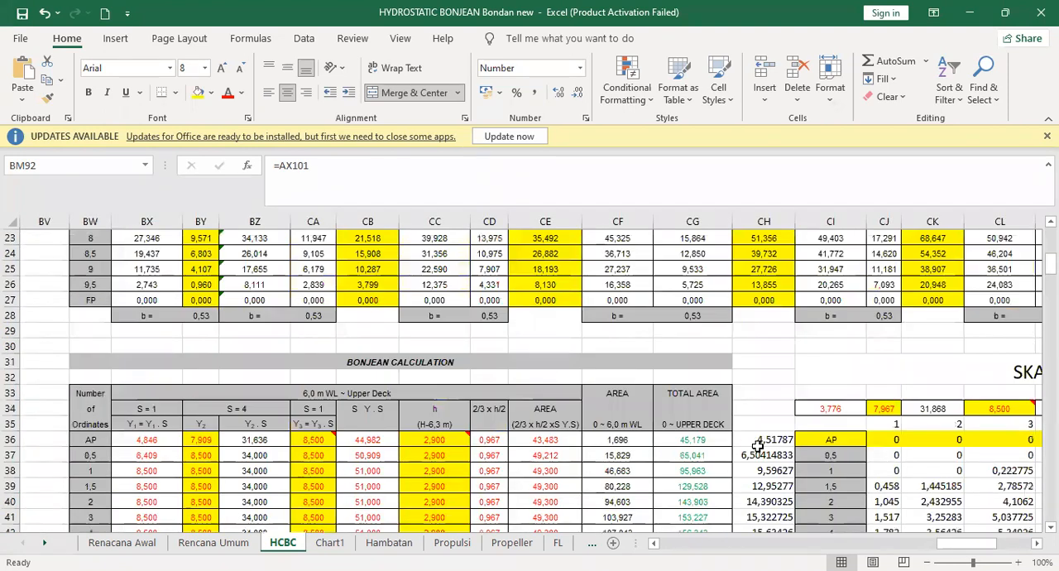
pyautogui.scroll(-3, 758, 446)
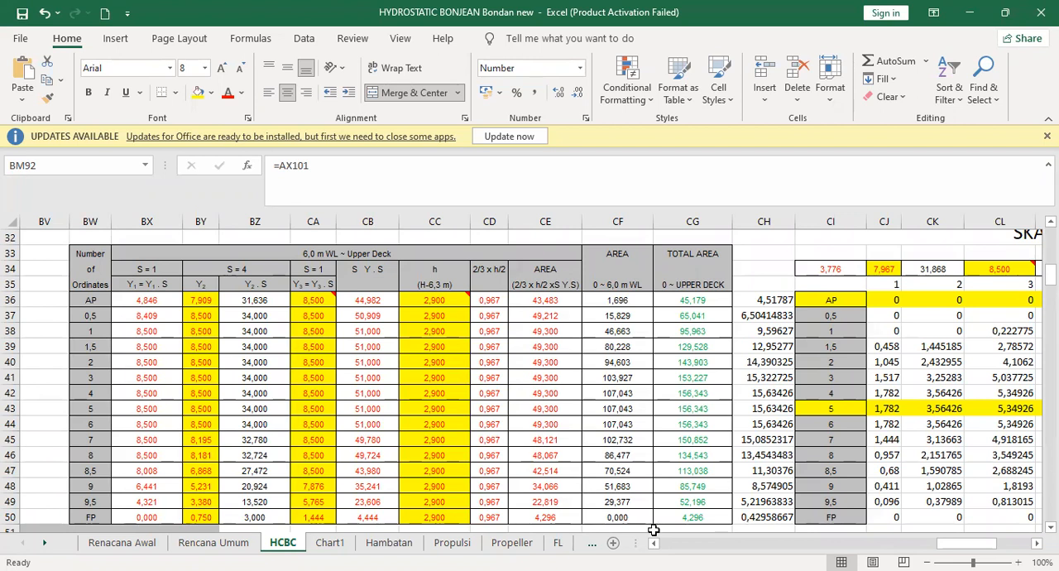
pyautogui.scroll(-6, 672, 492)
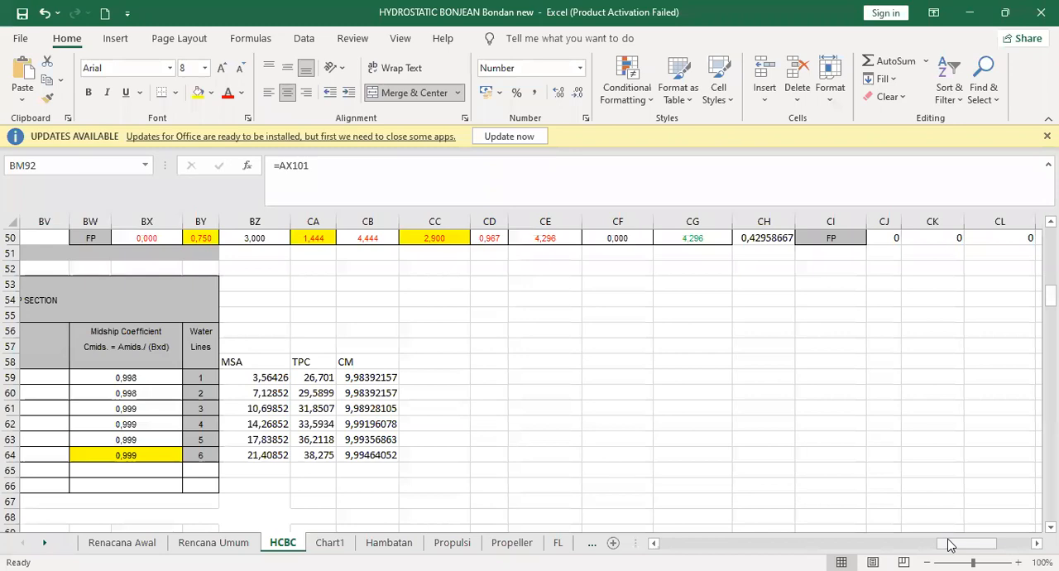
pyautogui.scroll(6, 932, 545)
pyautogui.scroll(10, 610, 406)
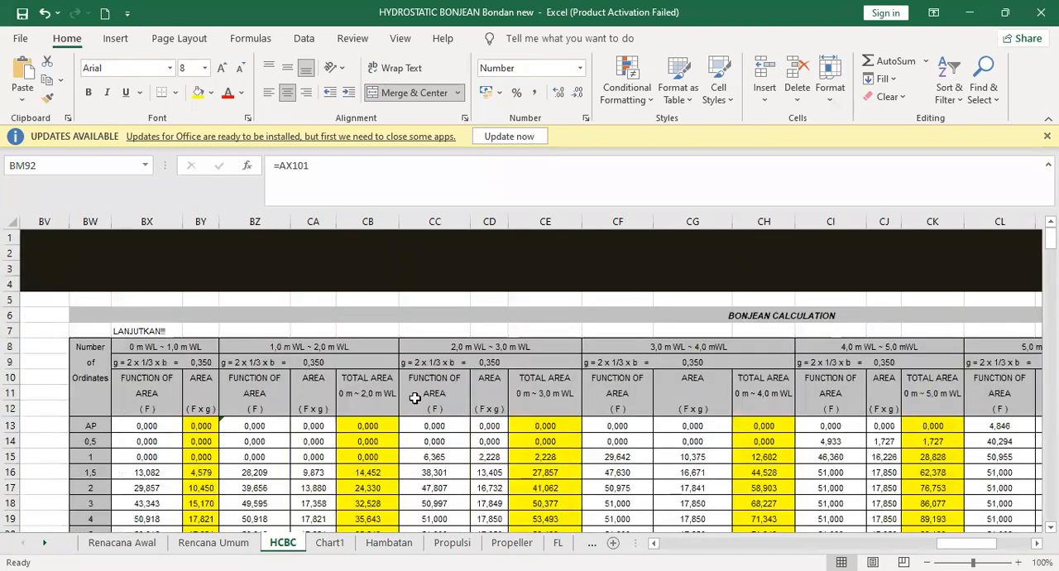
pyautogui.scroll(-9, 579, 372)
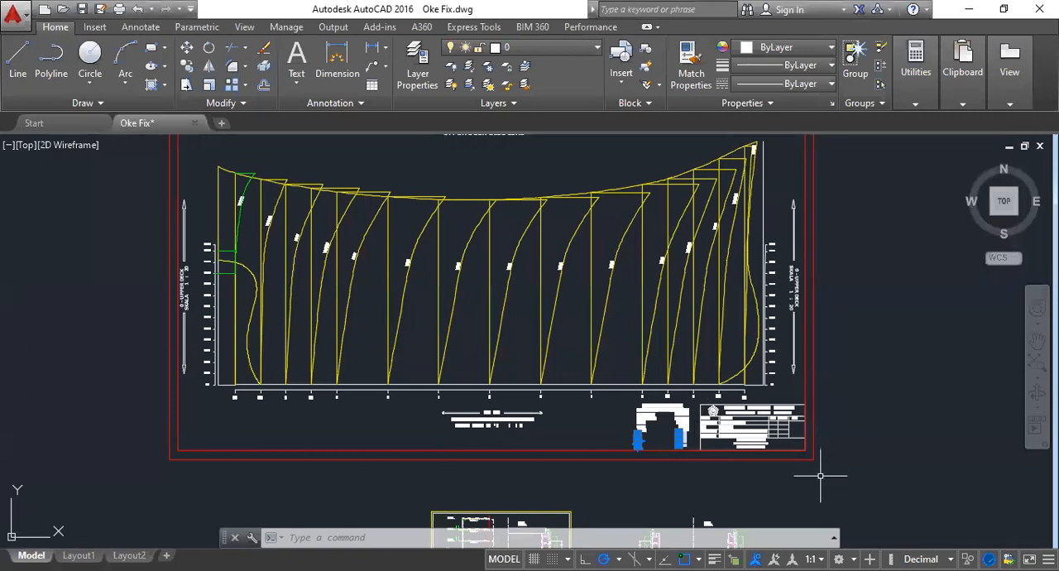
# - Switch to AutoCAD, clear the selection of the coefficient texts, and select both segments of the stern profile curve in the Bonjean drawing
pyautogui.press('Escape')
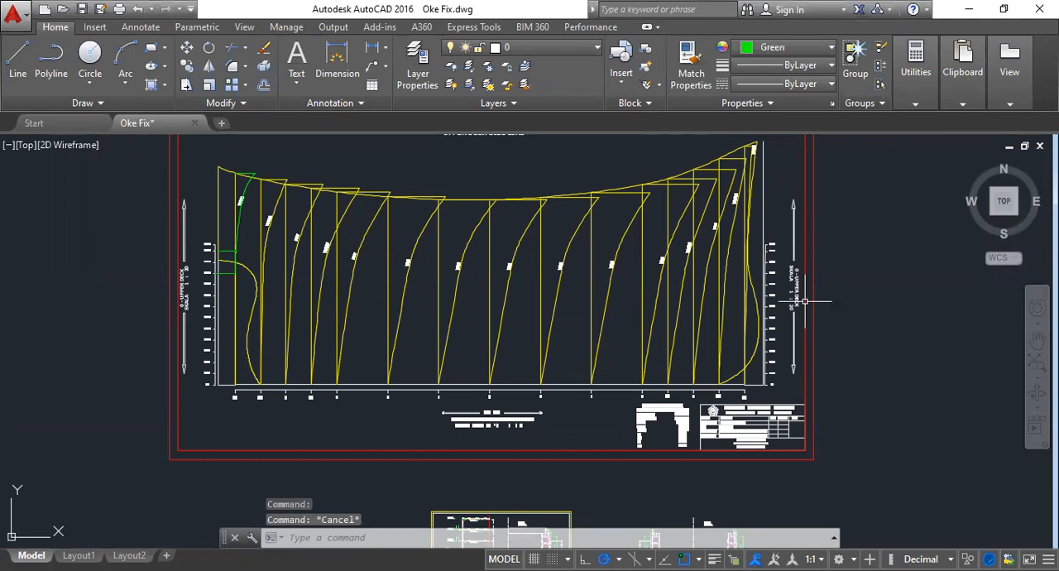
pyautogui.moveTo(824, 190); pyautogui.dragTo(819, 228, button='middle')
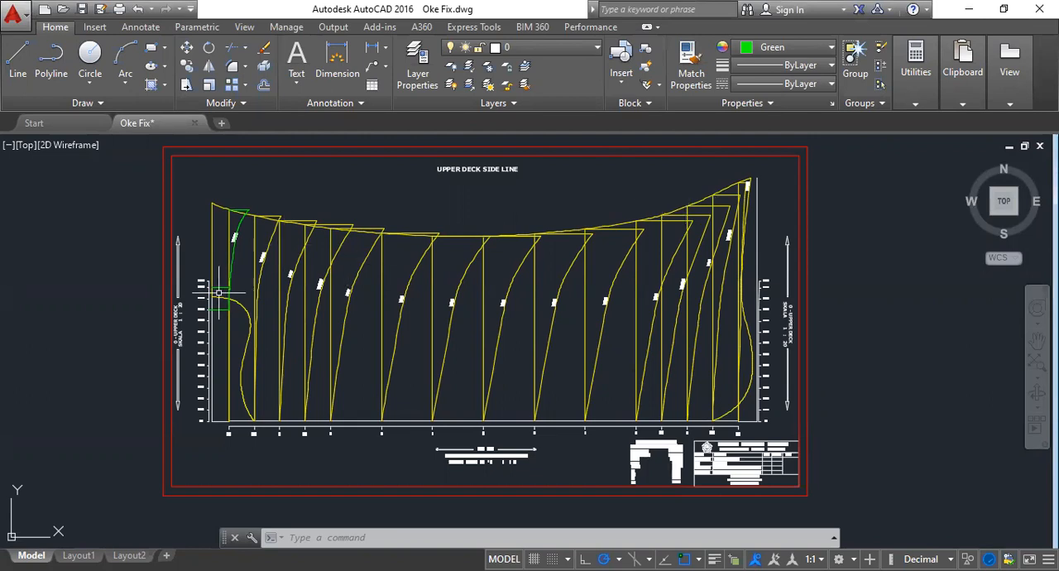
pyautogui.scroll(2, 225, 296)
pyautogui.click(248, 307)
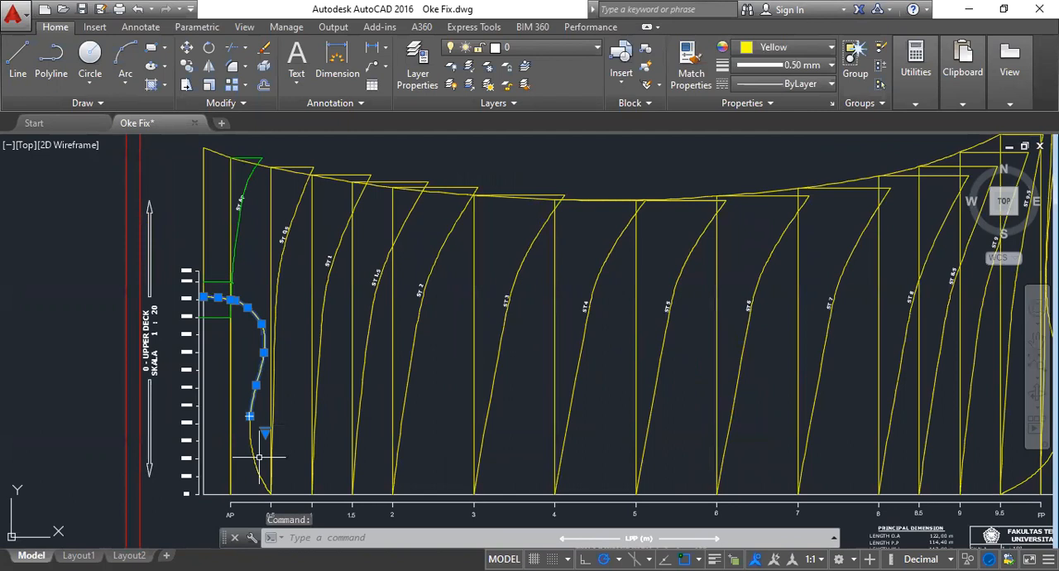
pyautogui.click(259, 457)
pyautogui.click(250, 452)
# - Examine the Bonjean drawing's bow profile and the stern contour near AP in the sheer plan that the selected curve corresponds to
pyautogui.moveTo(827, 480); pyautogui.dragTo(614, 451, button='middle')
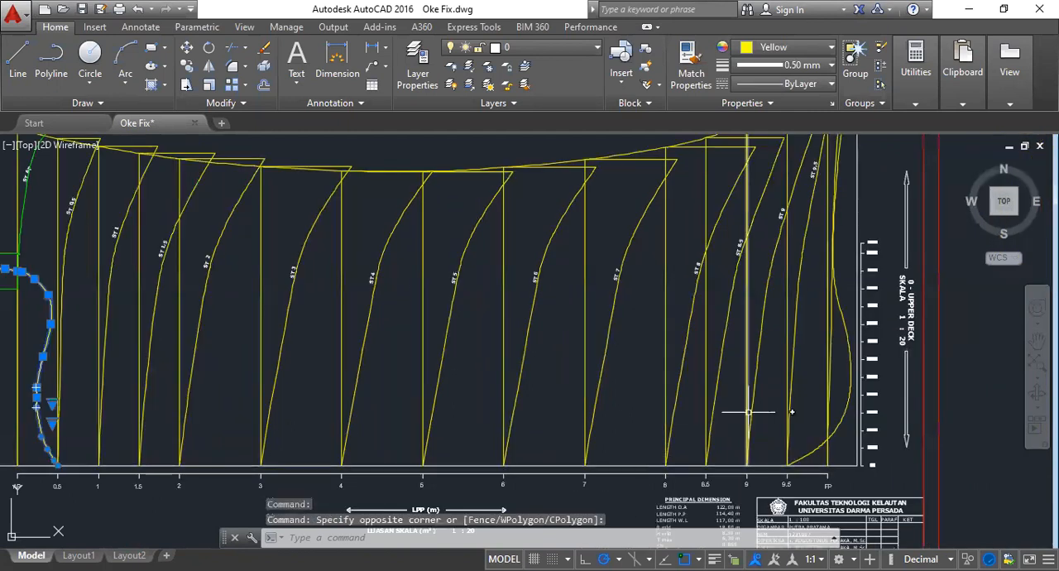
pyautogui.moveTo(50, 208); pyautogui.dragTo(233, 228, button='middle')
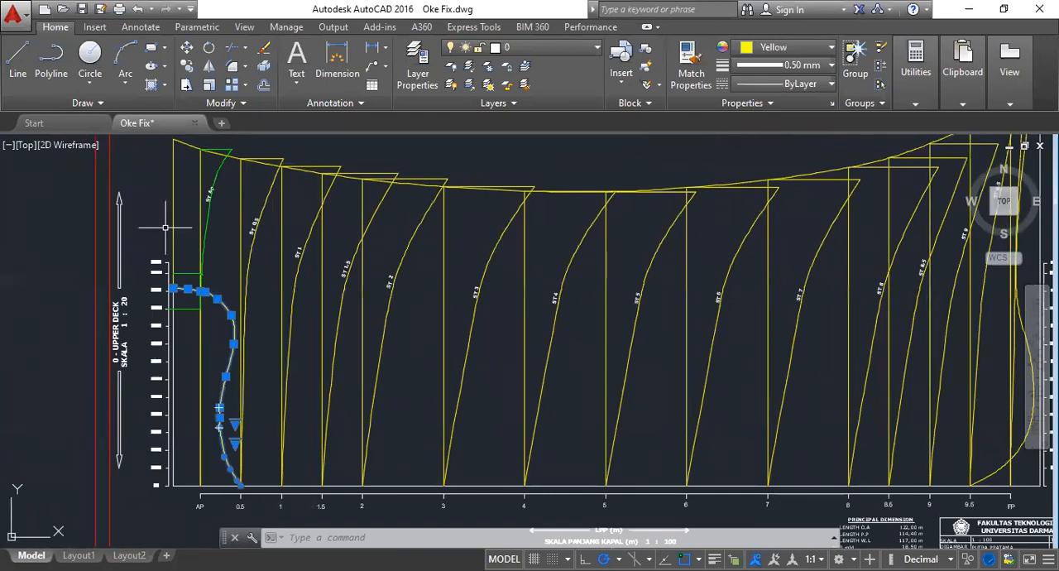
pyautogui.scroll(2, 244, 290)
pyautogui.scroll(-4, 251, 281)
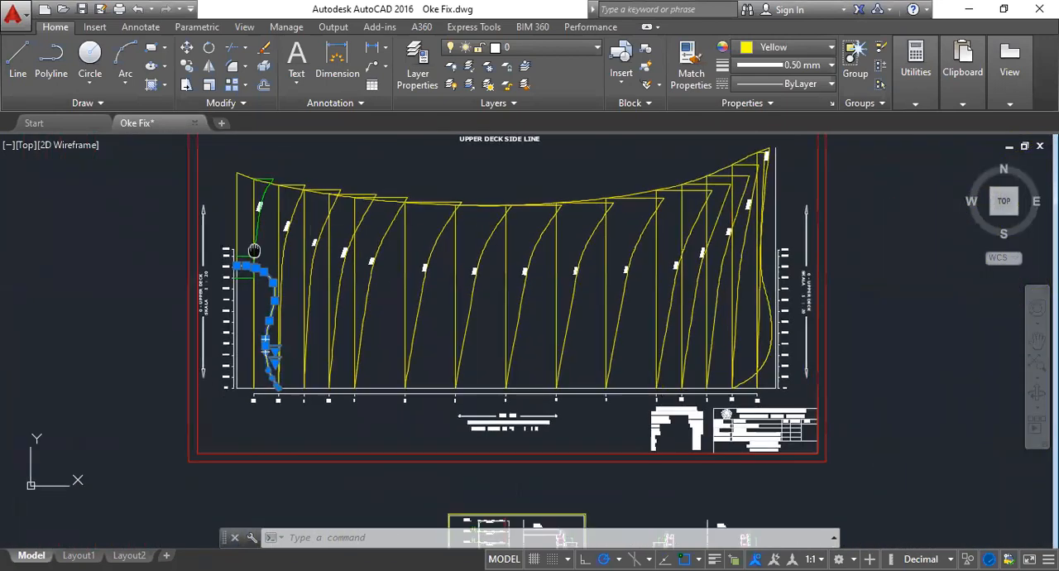
pyautogui.scroll(3, 254, 250)
pyautogui.scroll(-6, 279, 445)
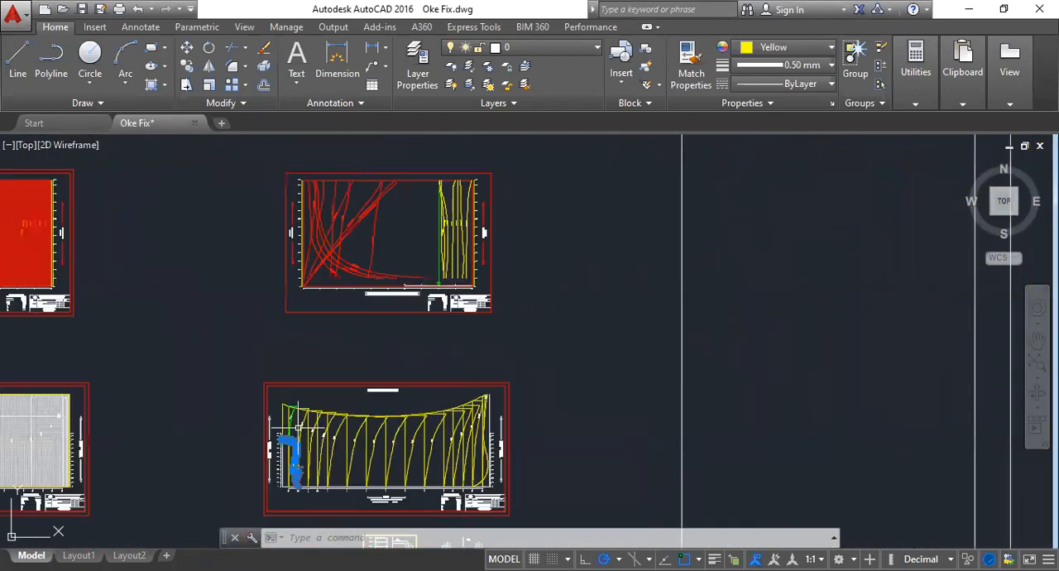
pyautogui.scroll(2, 310, 172)
pyautogui.moveTo(311, 230); pyautogui.dragTo(359, 454, button='middle')
pyautogui.scroll(2, 333, 184)
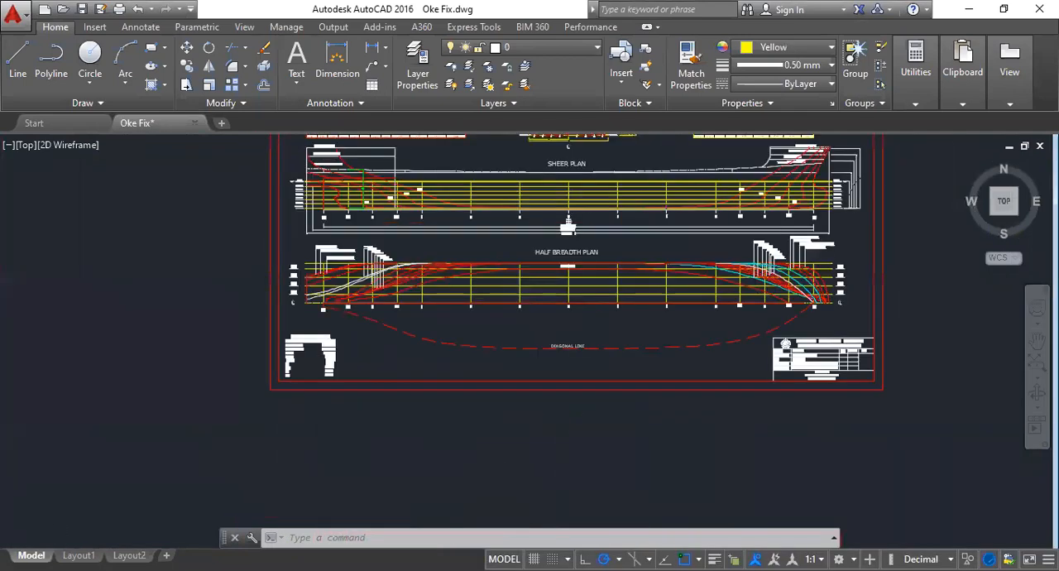
pyautogui.scroll(5, 319, 188)
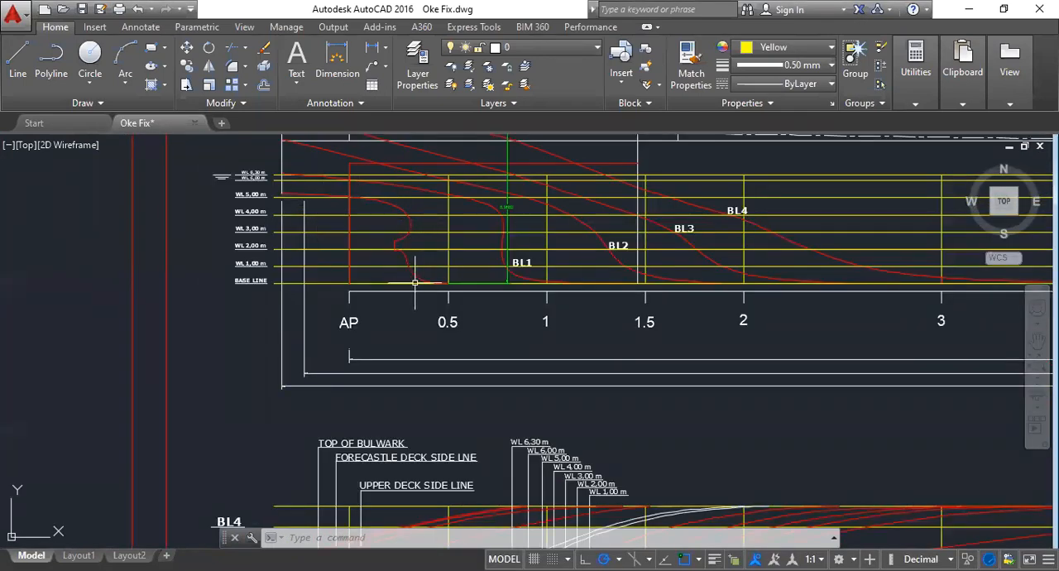
pyautogui.scroll(-6, 414, 282)
# - Return to the Bonjean drawing, inspect the selected stern profile against the height scale, and deselect it
pyautogui.moveTo(324, 426); pyautogui.dragTo(355, 171, button='middle')
pyautogui.moveTo(367, 405); pyautogui.dragTo(329, 142, button='middle')
pyautogui.scroll(6, 343, 384)
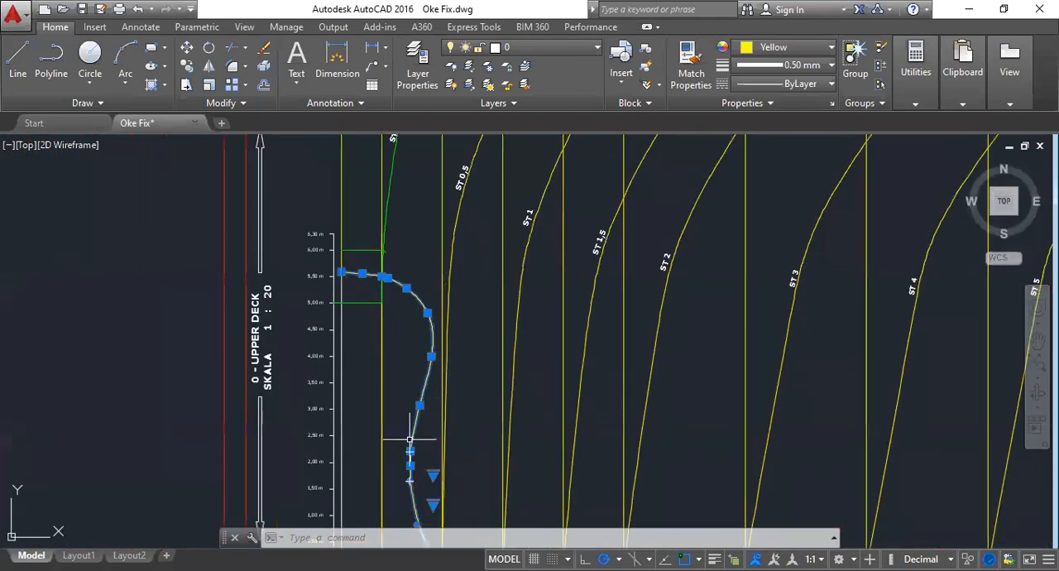
pyautogui.moveTo(411, 455); pyautogui.dragTo(393, 380, button='middle')
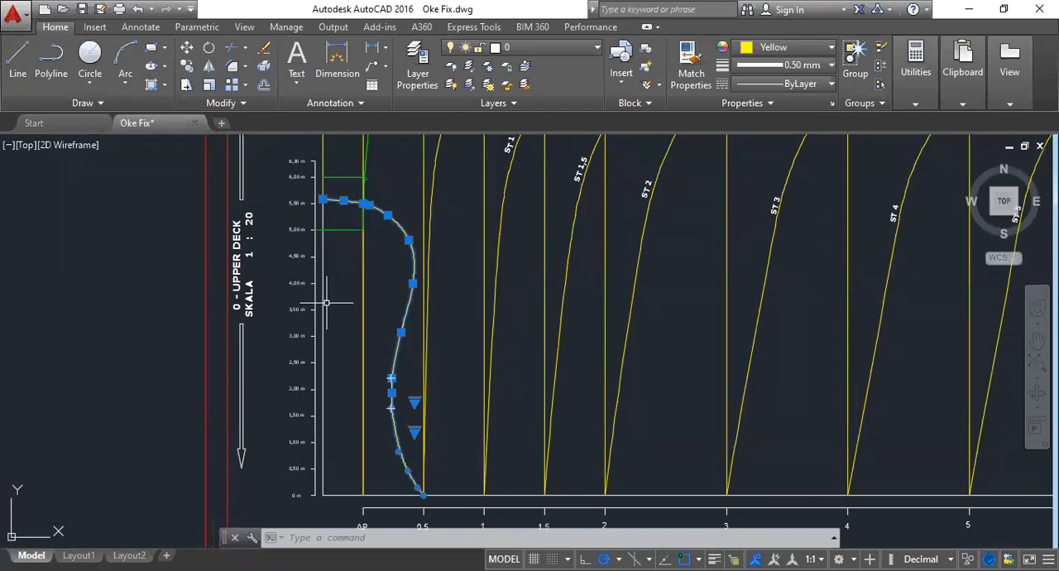
pyautogui.scroll(-6, 323, 332)
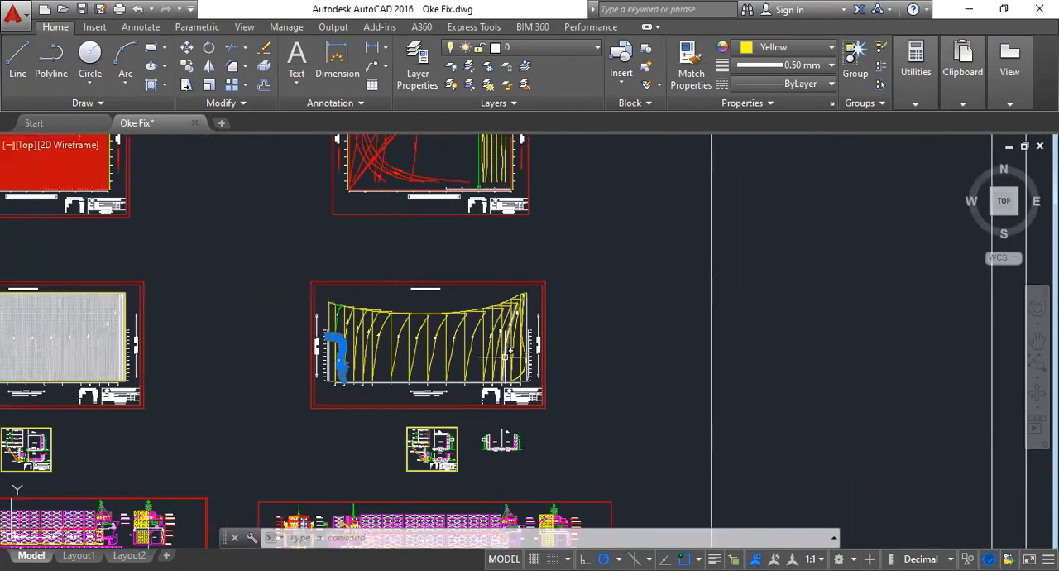
pyautogui.scroll(2, 526, 349)
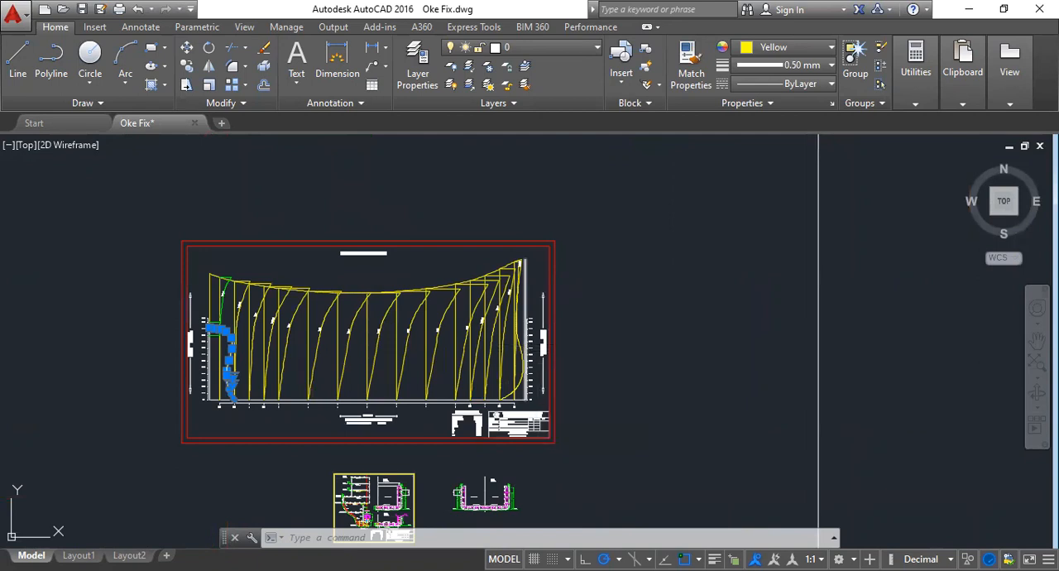
pyautogui.click(613, 145)
pyautogui.press('Escape')
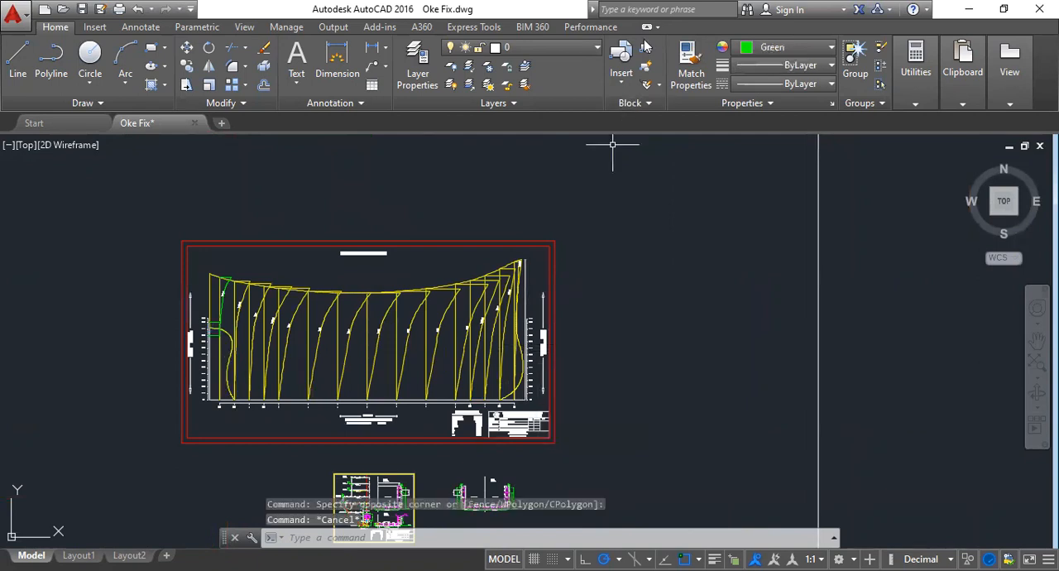